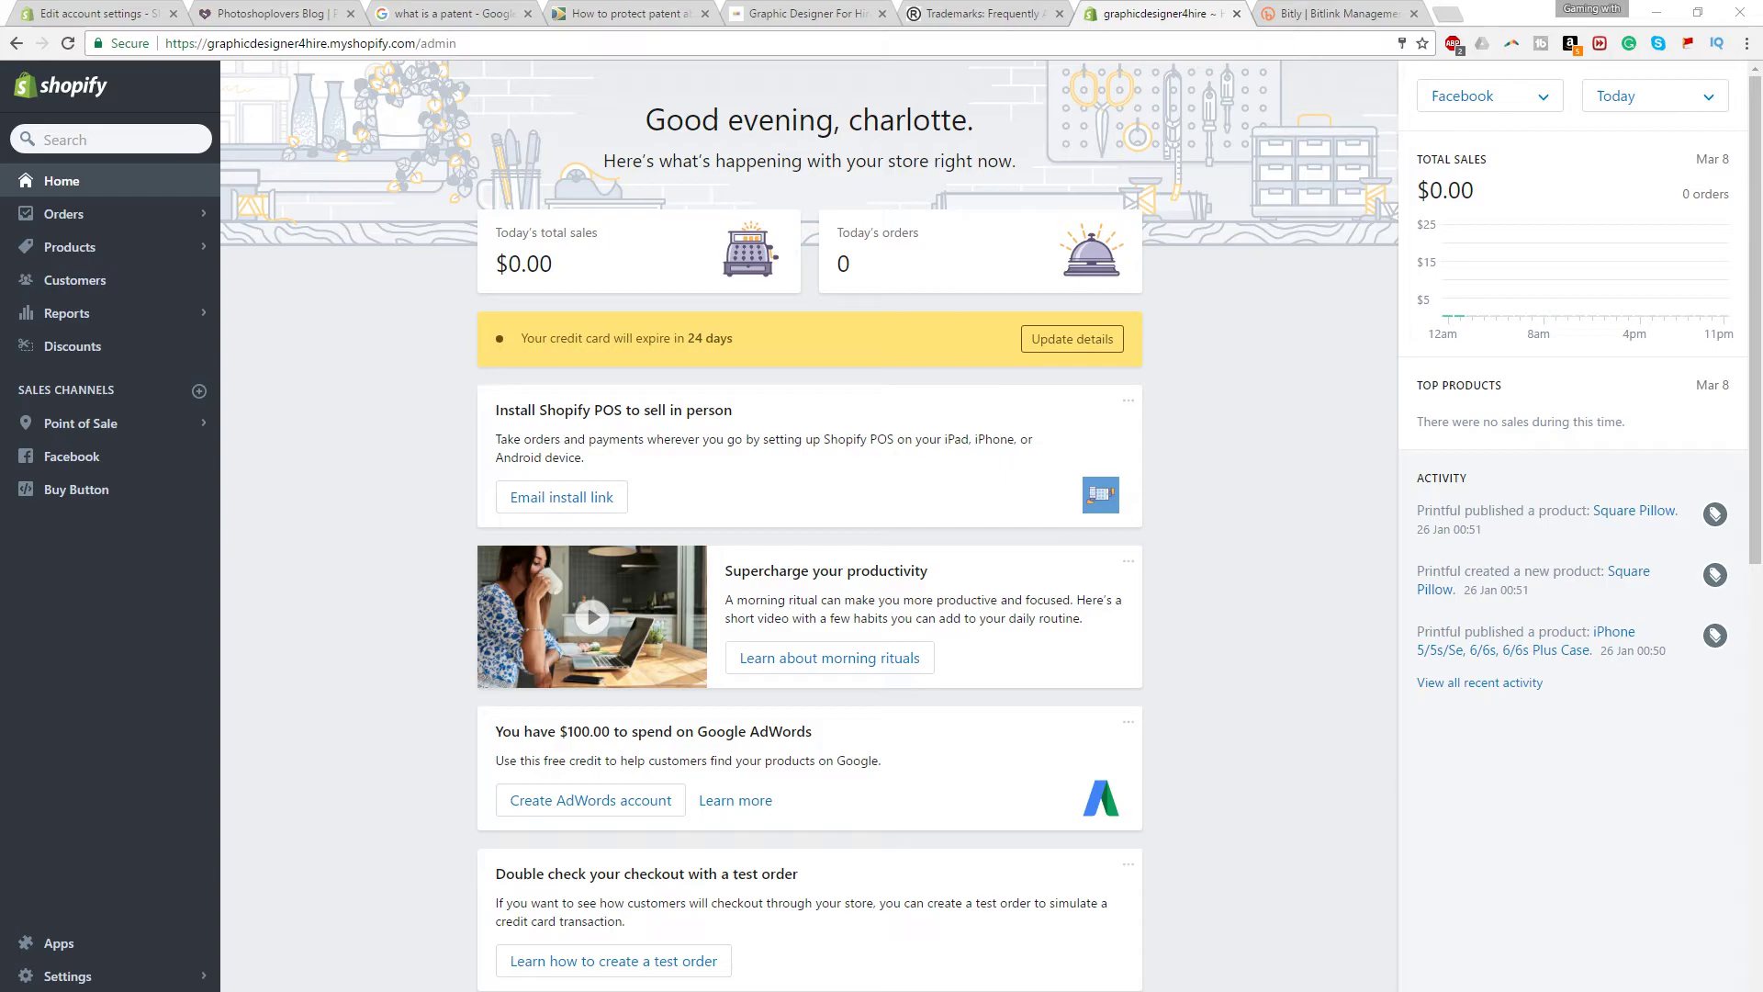
Search Google for 'shopify' in a new Opera Speed Dial tab
{"action": "key", "text": "alt+Tab"}
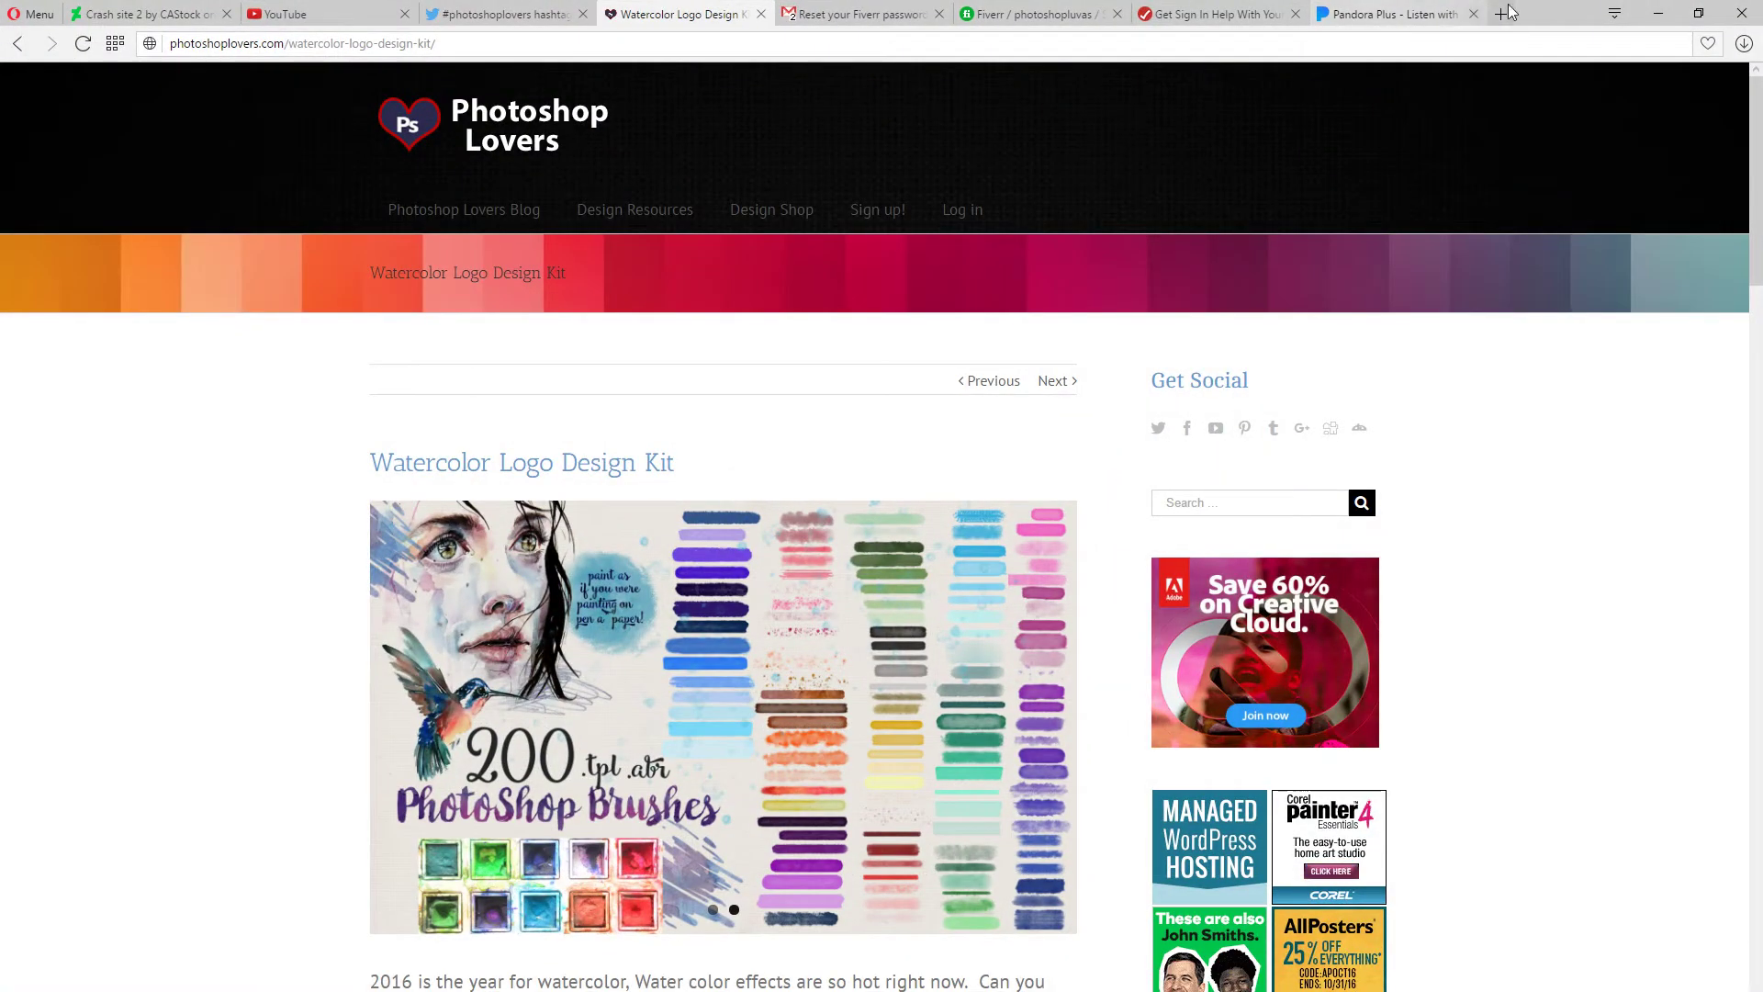
{"action": "left_click", "coordinate": [1432, 13]}
{"action": "left_click", "coordinate": [750, 135]}
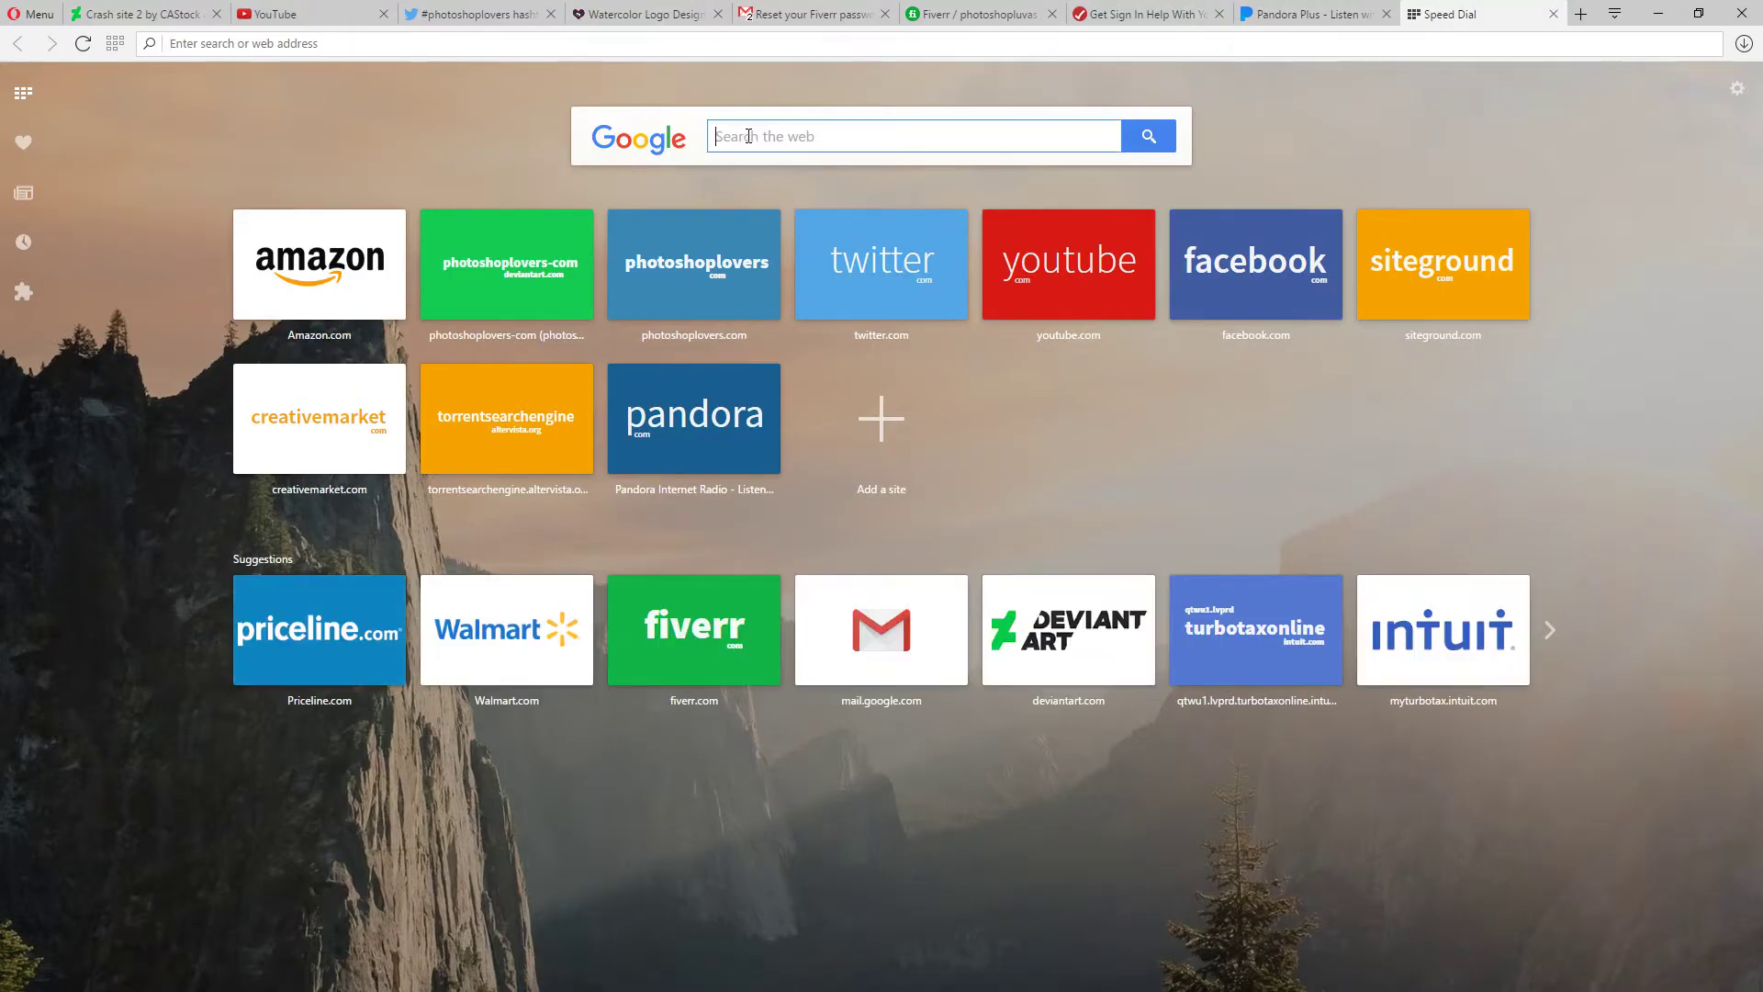
{"action": "type", "text": "shop"}
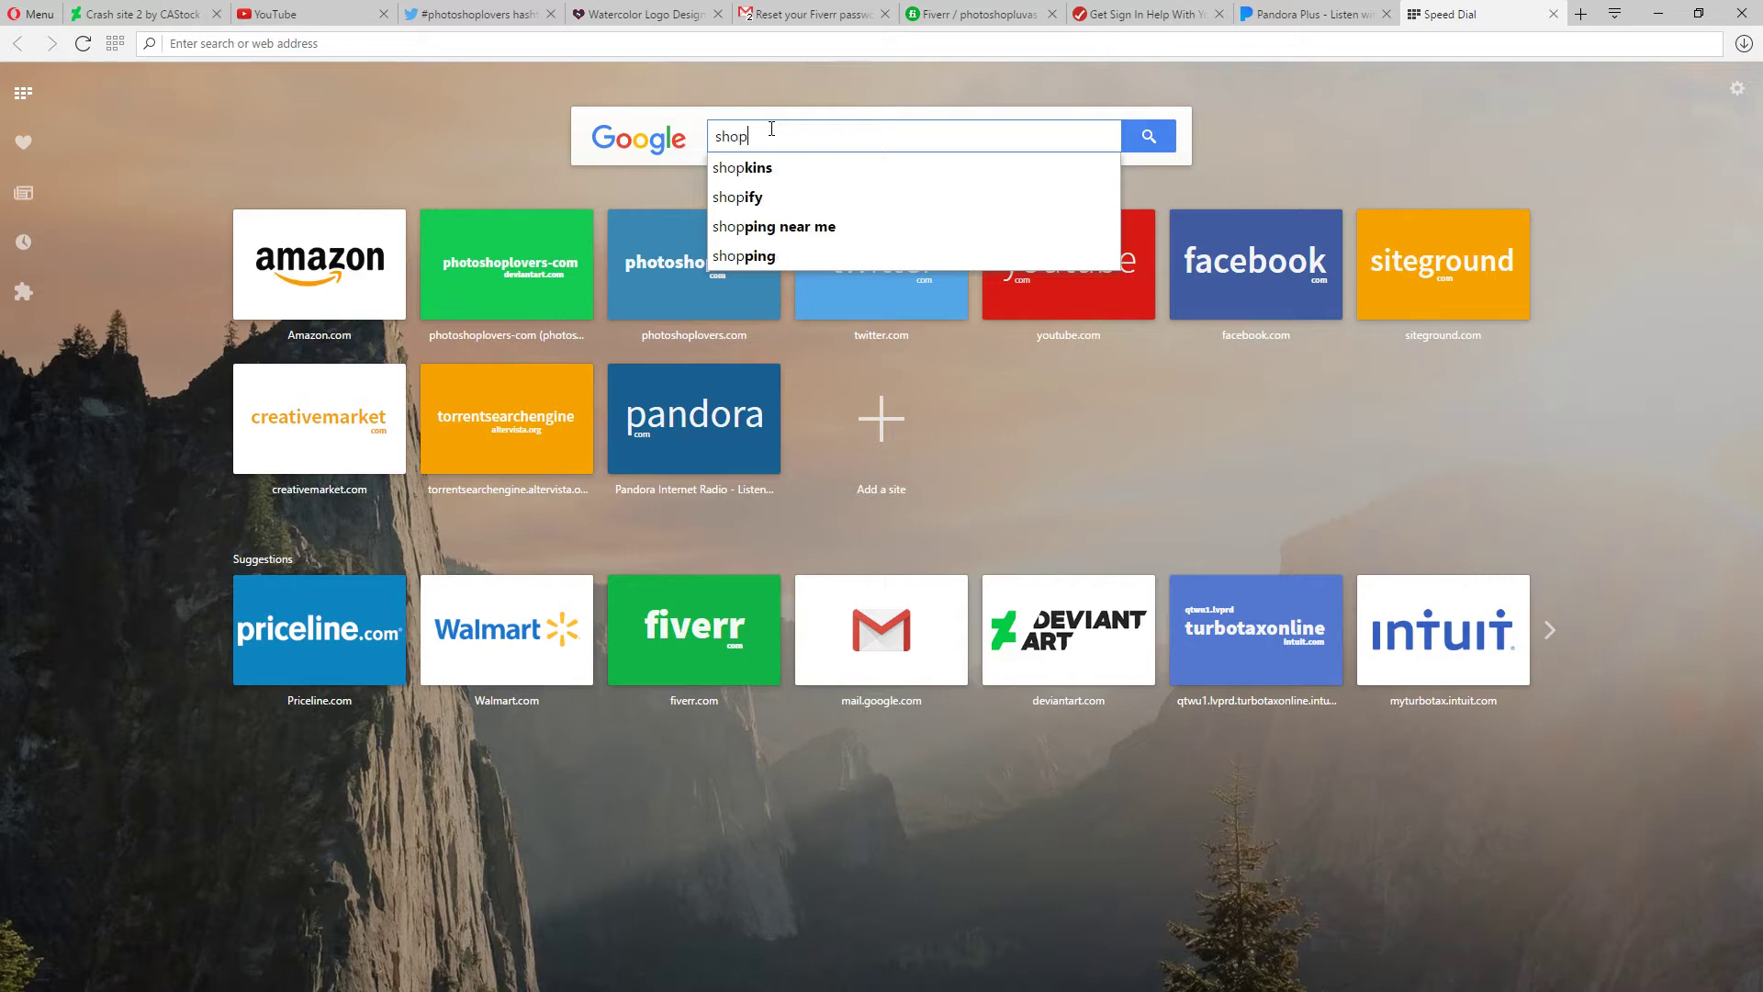
{"action": "type", "text": "ify"}
{"action": "key", "text": "Return"}
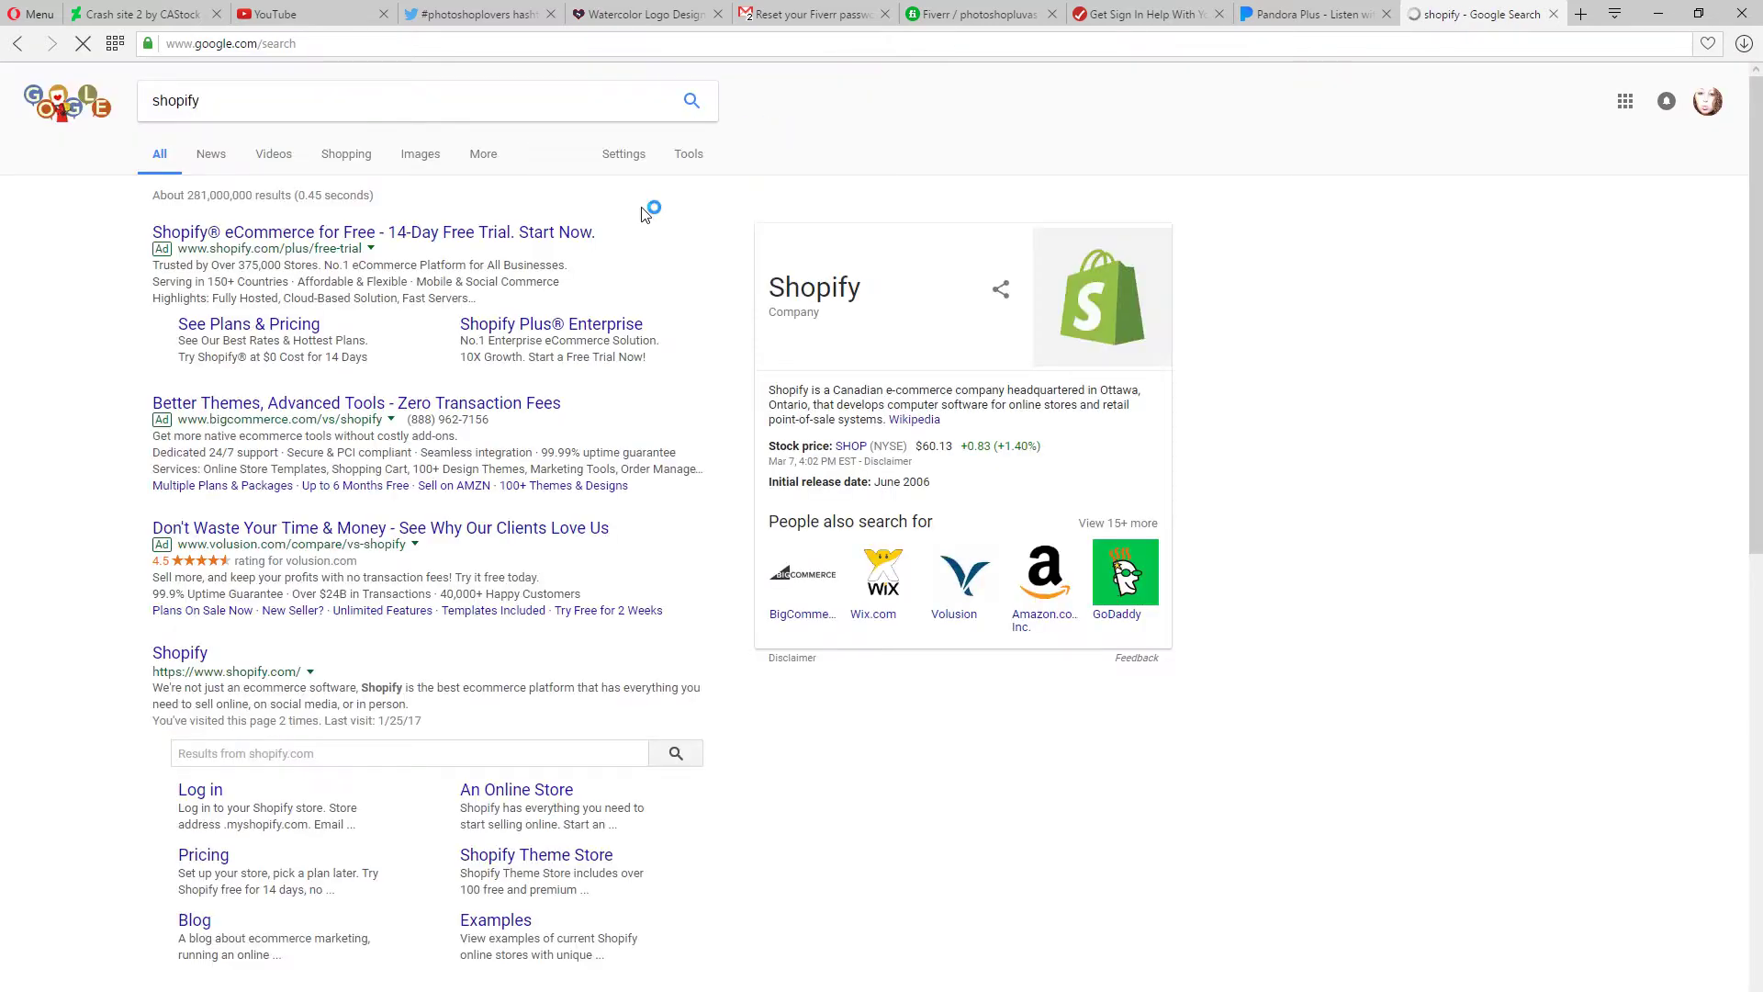
Open shopify.com from the organic result and browse down to the footer and back up
{"action": "left_click", "coordinate": [180, 652]}
{"action": "scroll", "coordinate": [671, 489], "scroll_direction": "down", "scroll_amount": 5}
{"action": "scroll", "coordinate": [643, 474], "scroll_direction": "down", "scroll_amount": 5}
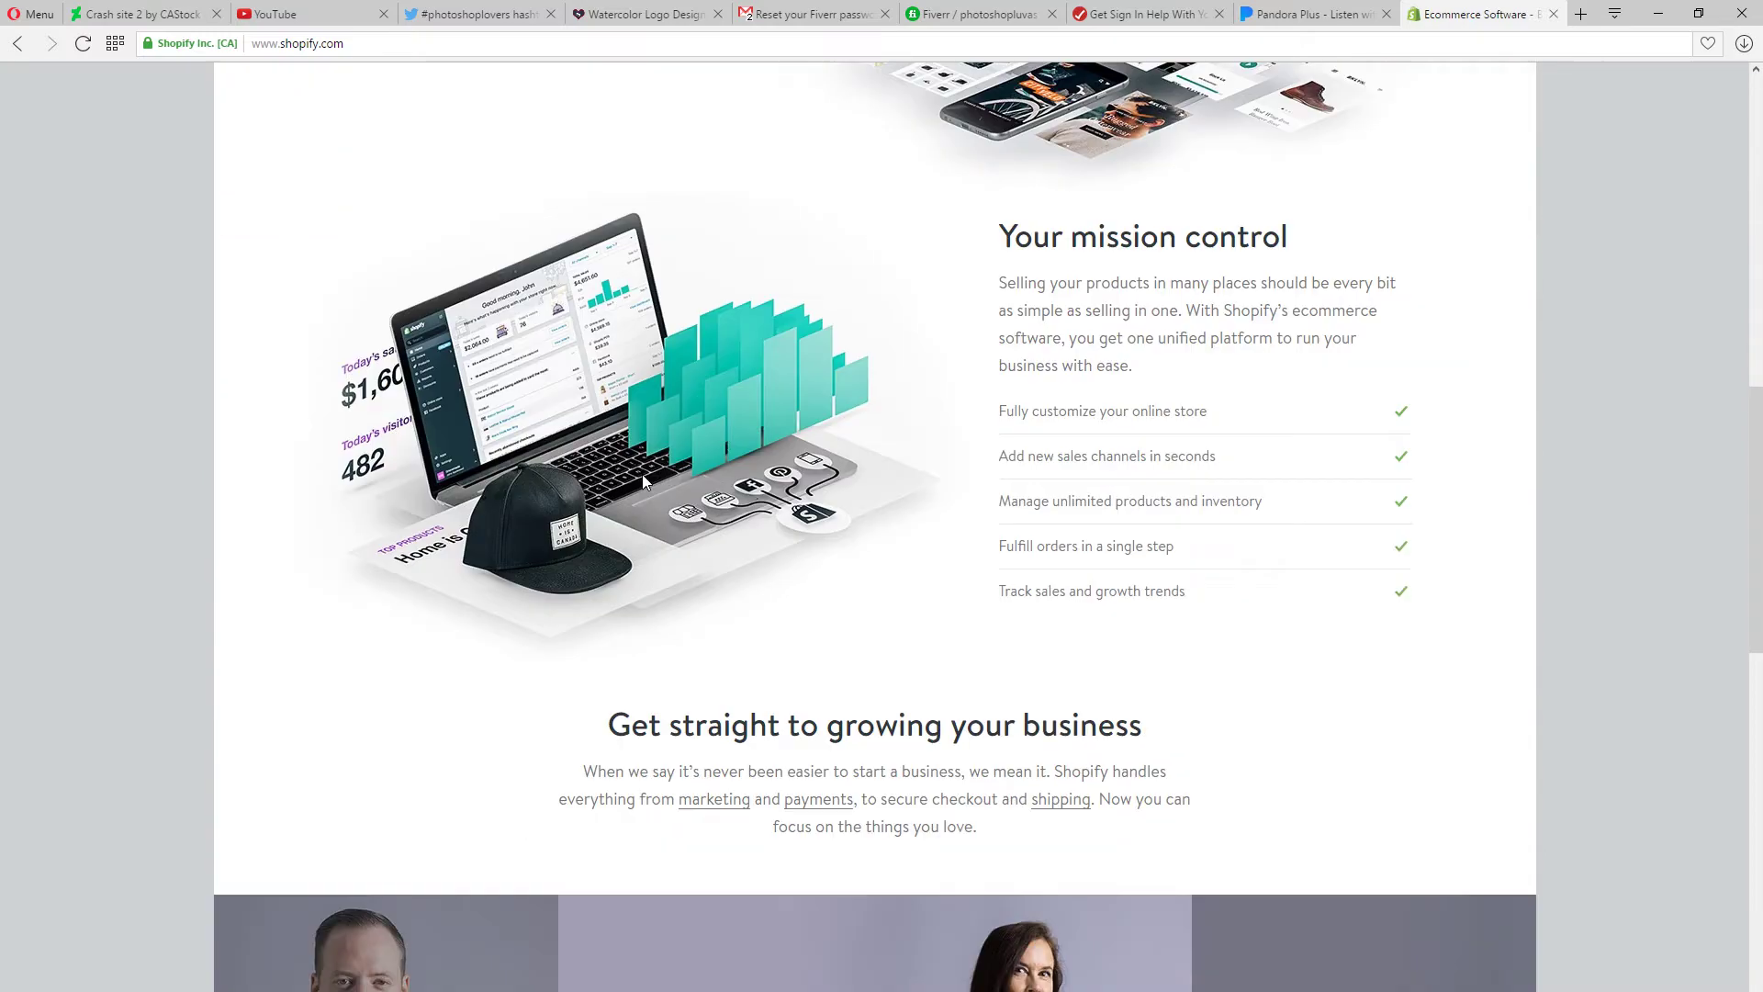
{"action": "scroll", "coordinate": [642, 474], "scroll_direction": "down", "scroll_amount": 4}
{"action": "scroll", "coordinate": [642, 473], "scroll_direction": "down", "scroll_amount": 4}
{"action": "scroll", "coordinate": [642, 473], "scroll_direction": "down", "scroll_amount": 4}
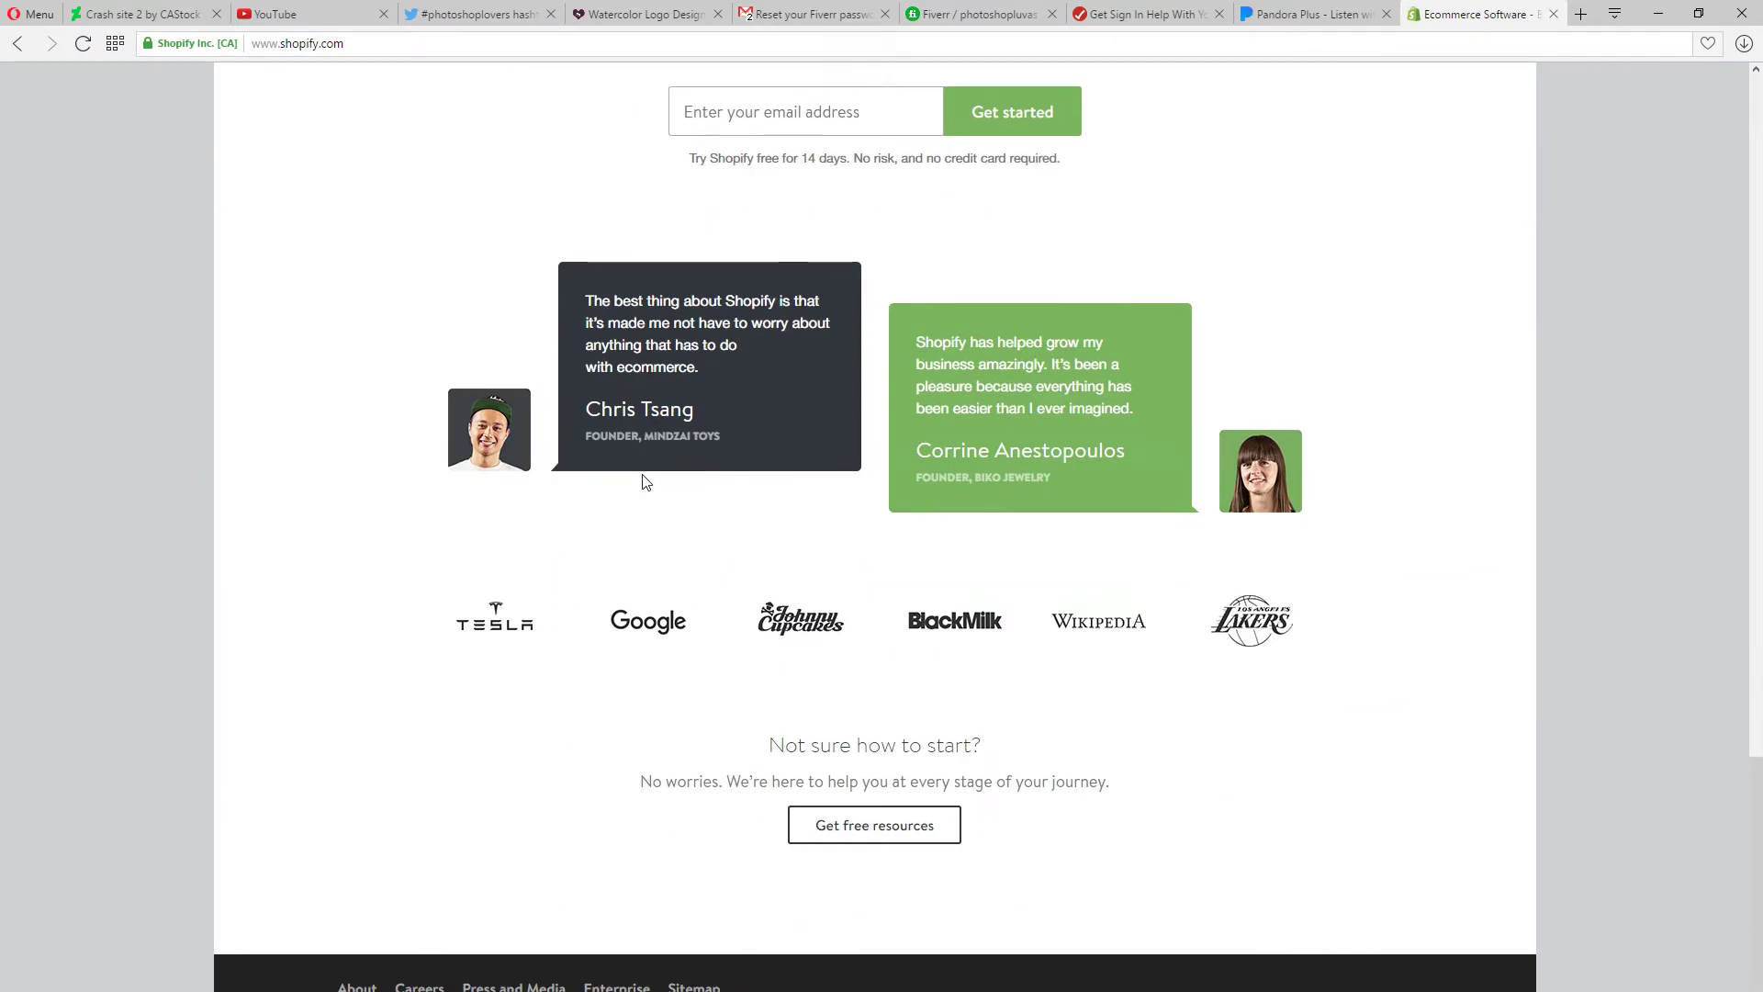
{"action": "scroll", "coordinate": [641, 475], "scroll_direction": "down", "scroll_amount": 3}
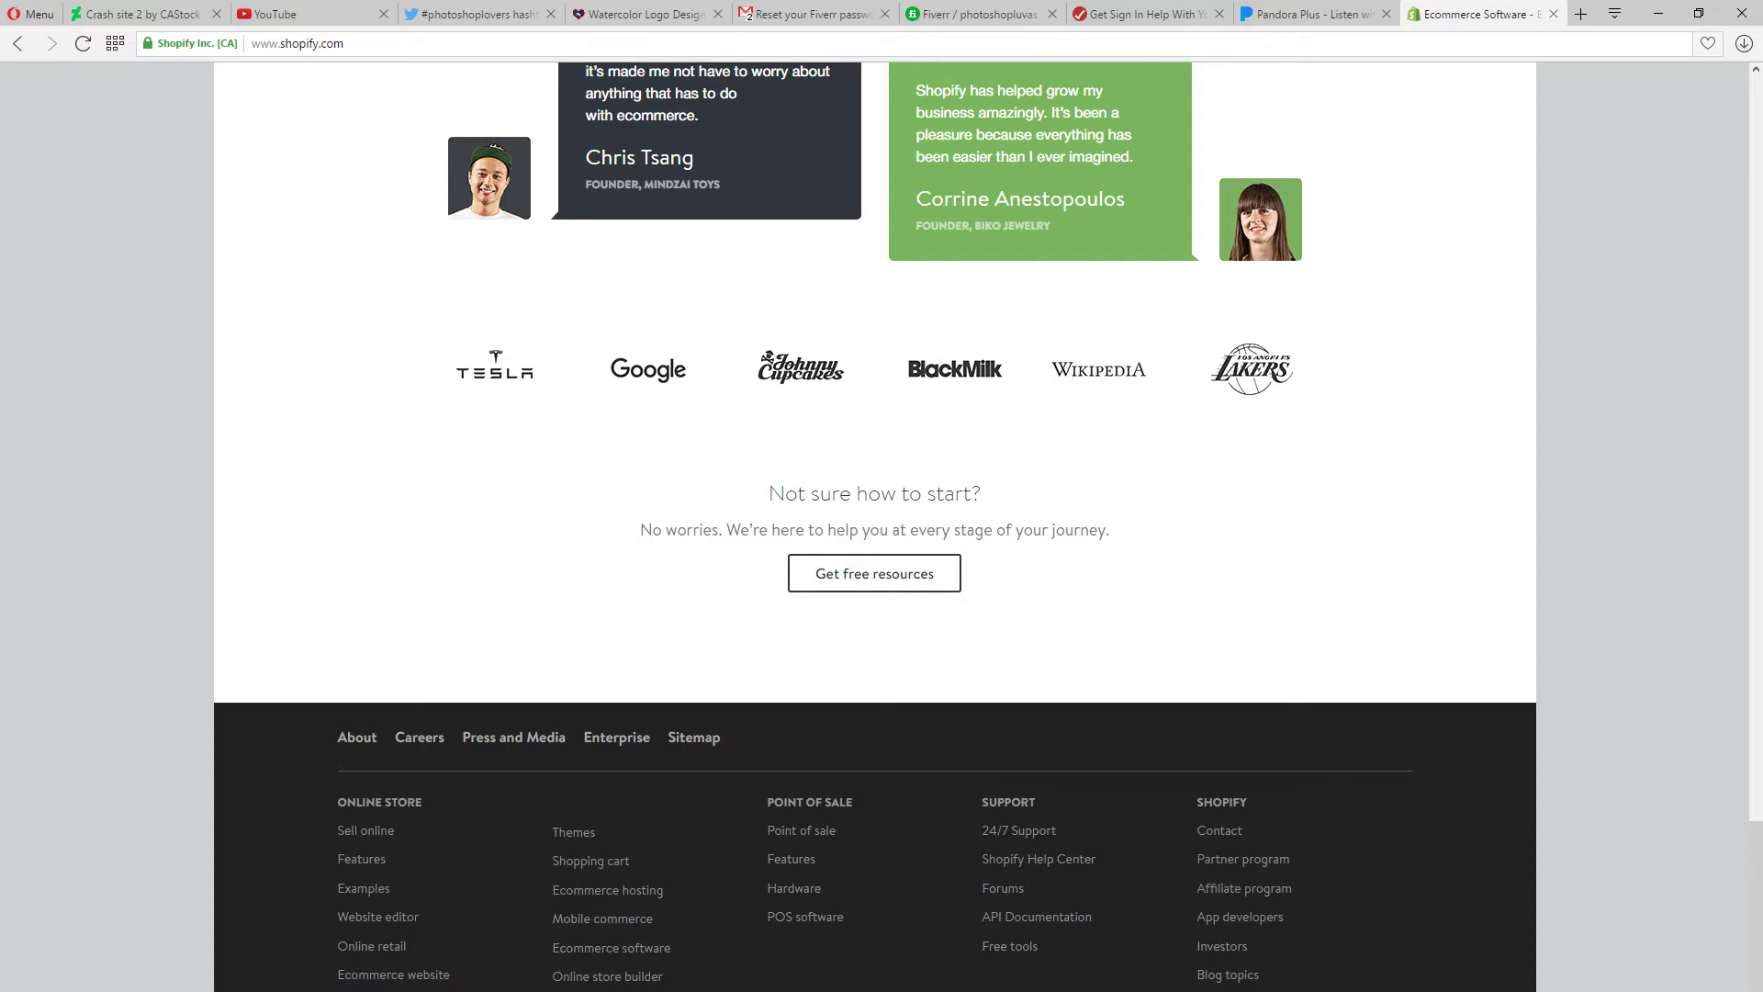
{"action": "scroll", "coordinate": [637, 468], "scroll_direction": "up", "scroll_amount": 3}
{"action": "scroll", "coordinate": [637, 467], "scroll_direction": "up", "scroll_amount": 6}
{"action": "scroll", "coordinate": [638, 466], "scroll_direction": "up", "scroll_amount": 5}
{"action": "scroll", "coordinate": [652, 443], "scroll_direction": "up", "scroll_amount": 5}
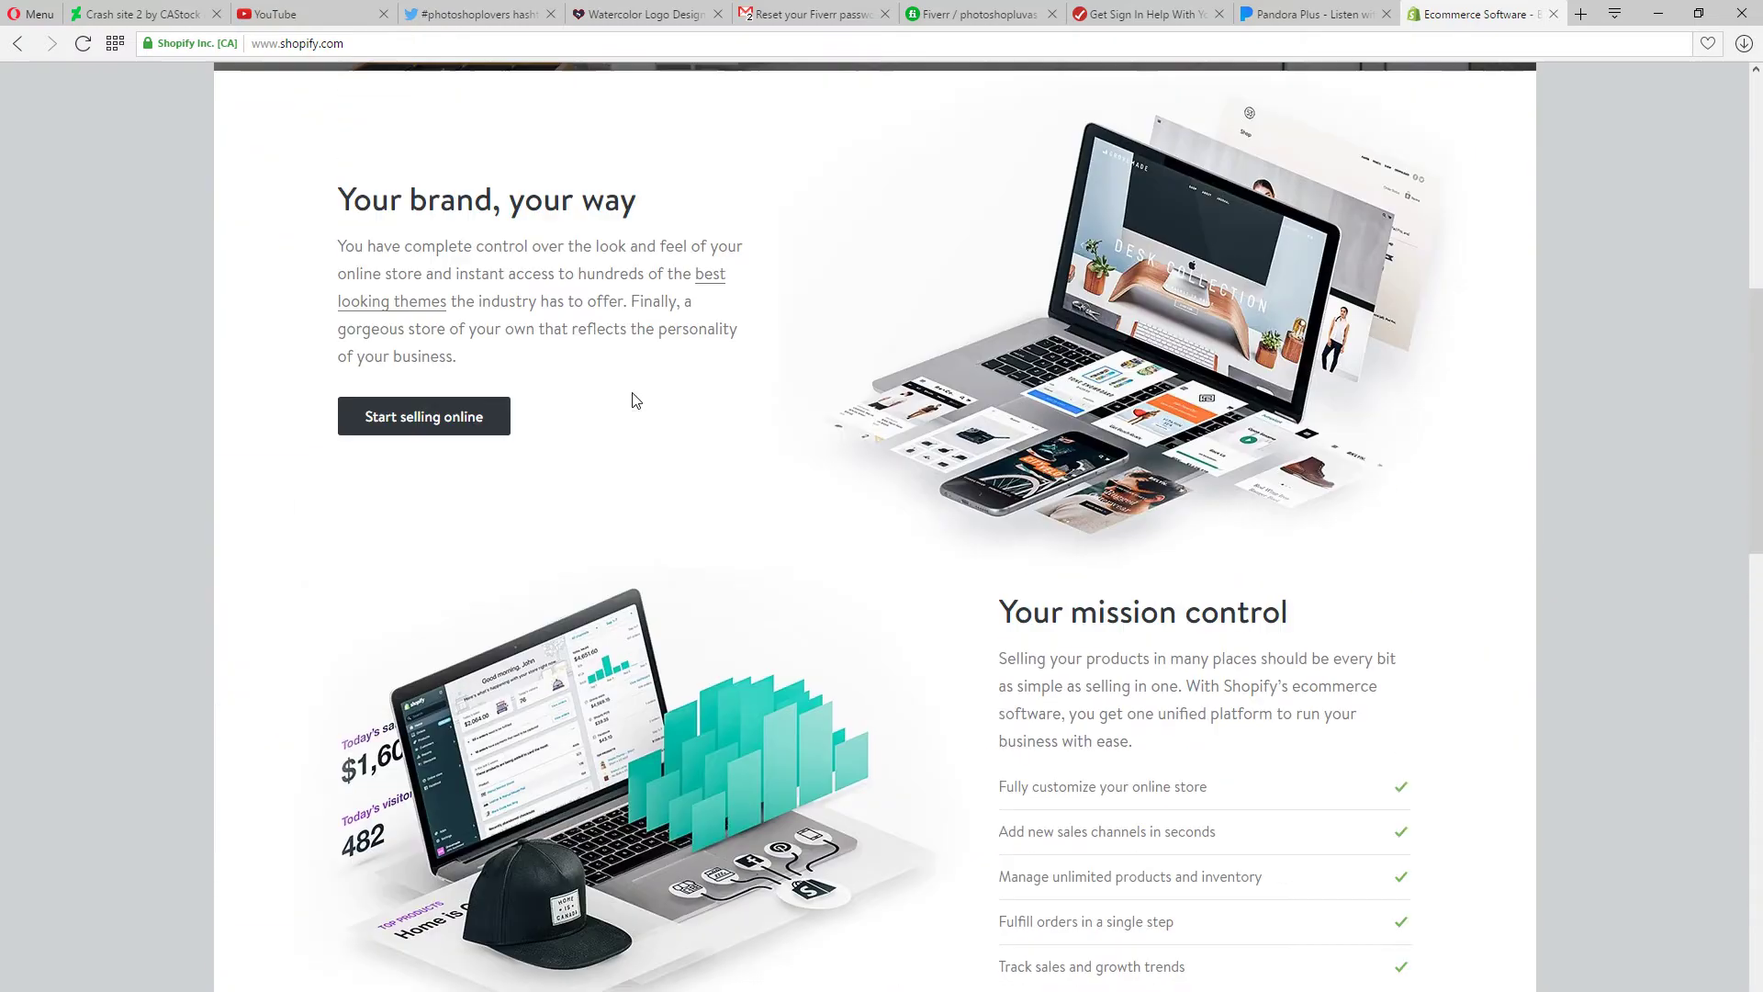
{"action": "scroll", "coordinate": [626, 389], "scroll_direction": "up", "scroll_amount": 5}
{"action": "scroll", "coordinate": [627, 389], "scroll_direction": "up", "scroll_amount": 3}
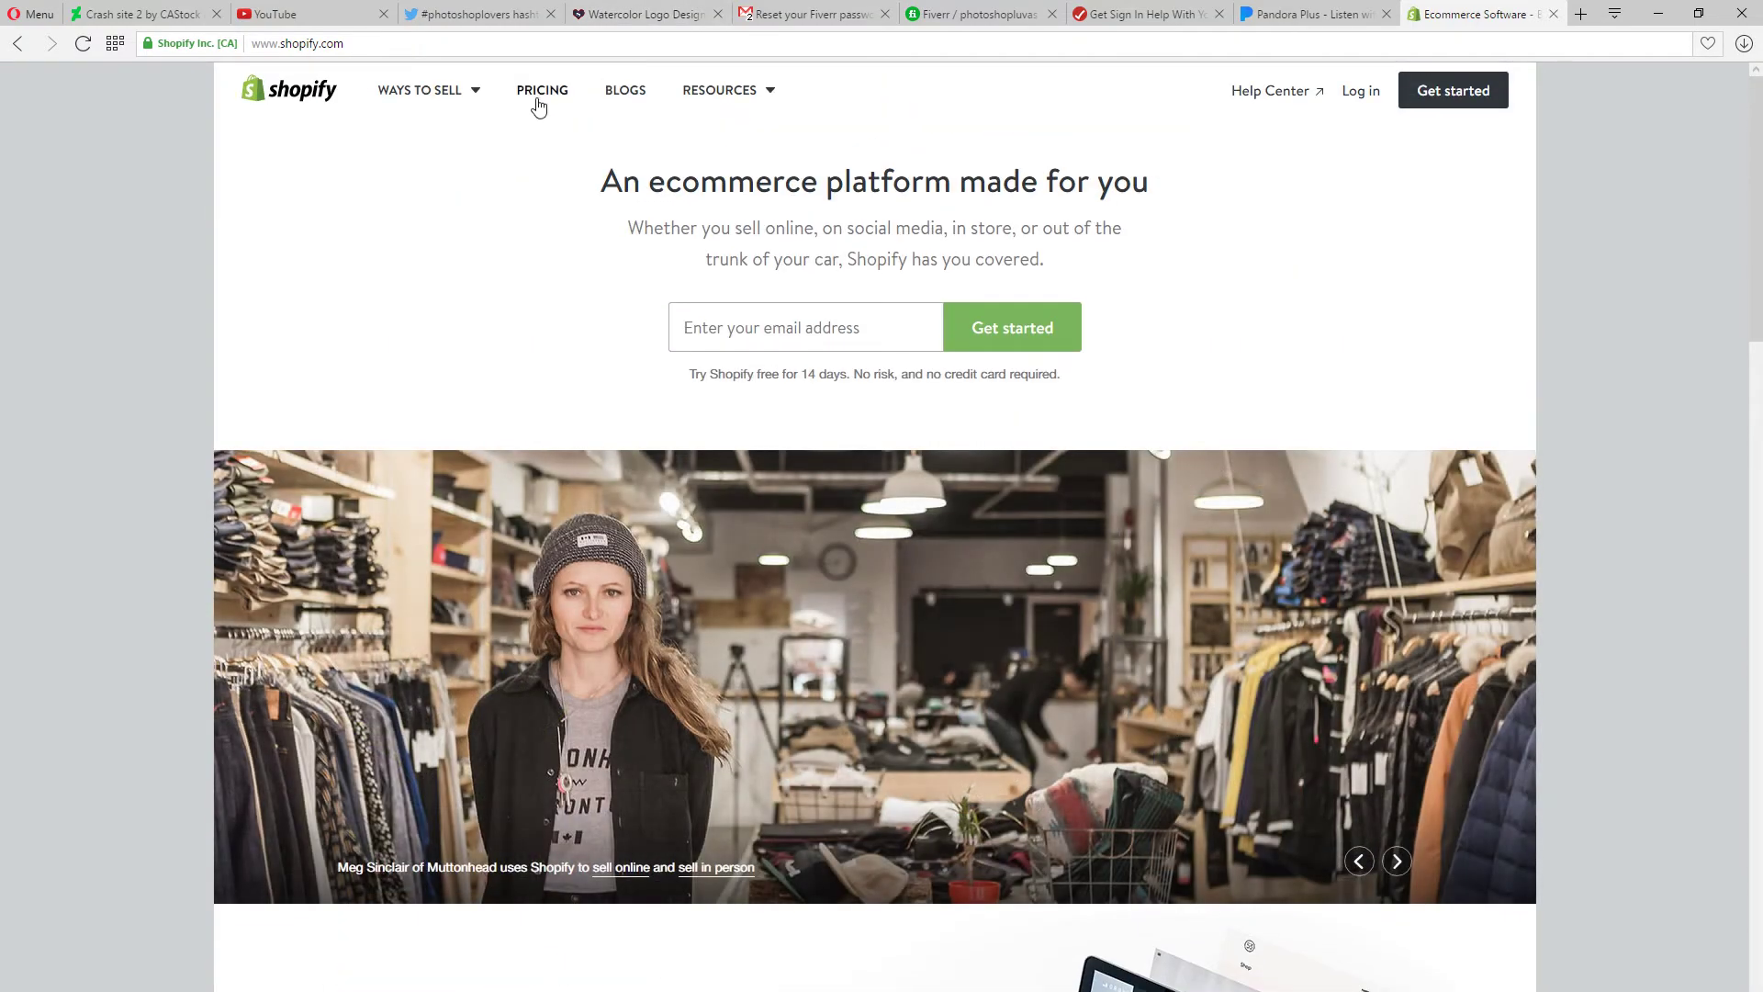
Go from Pricing to the Shopify Lite page showing the $9/mo and $29/mo plans
{"action": "left_click", "coordinate": [542, 89]}
{"action": "scroll", "coordinate": [694, 732], "scroll_direction": "down", "scroll_amount": 6}
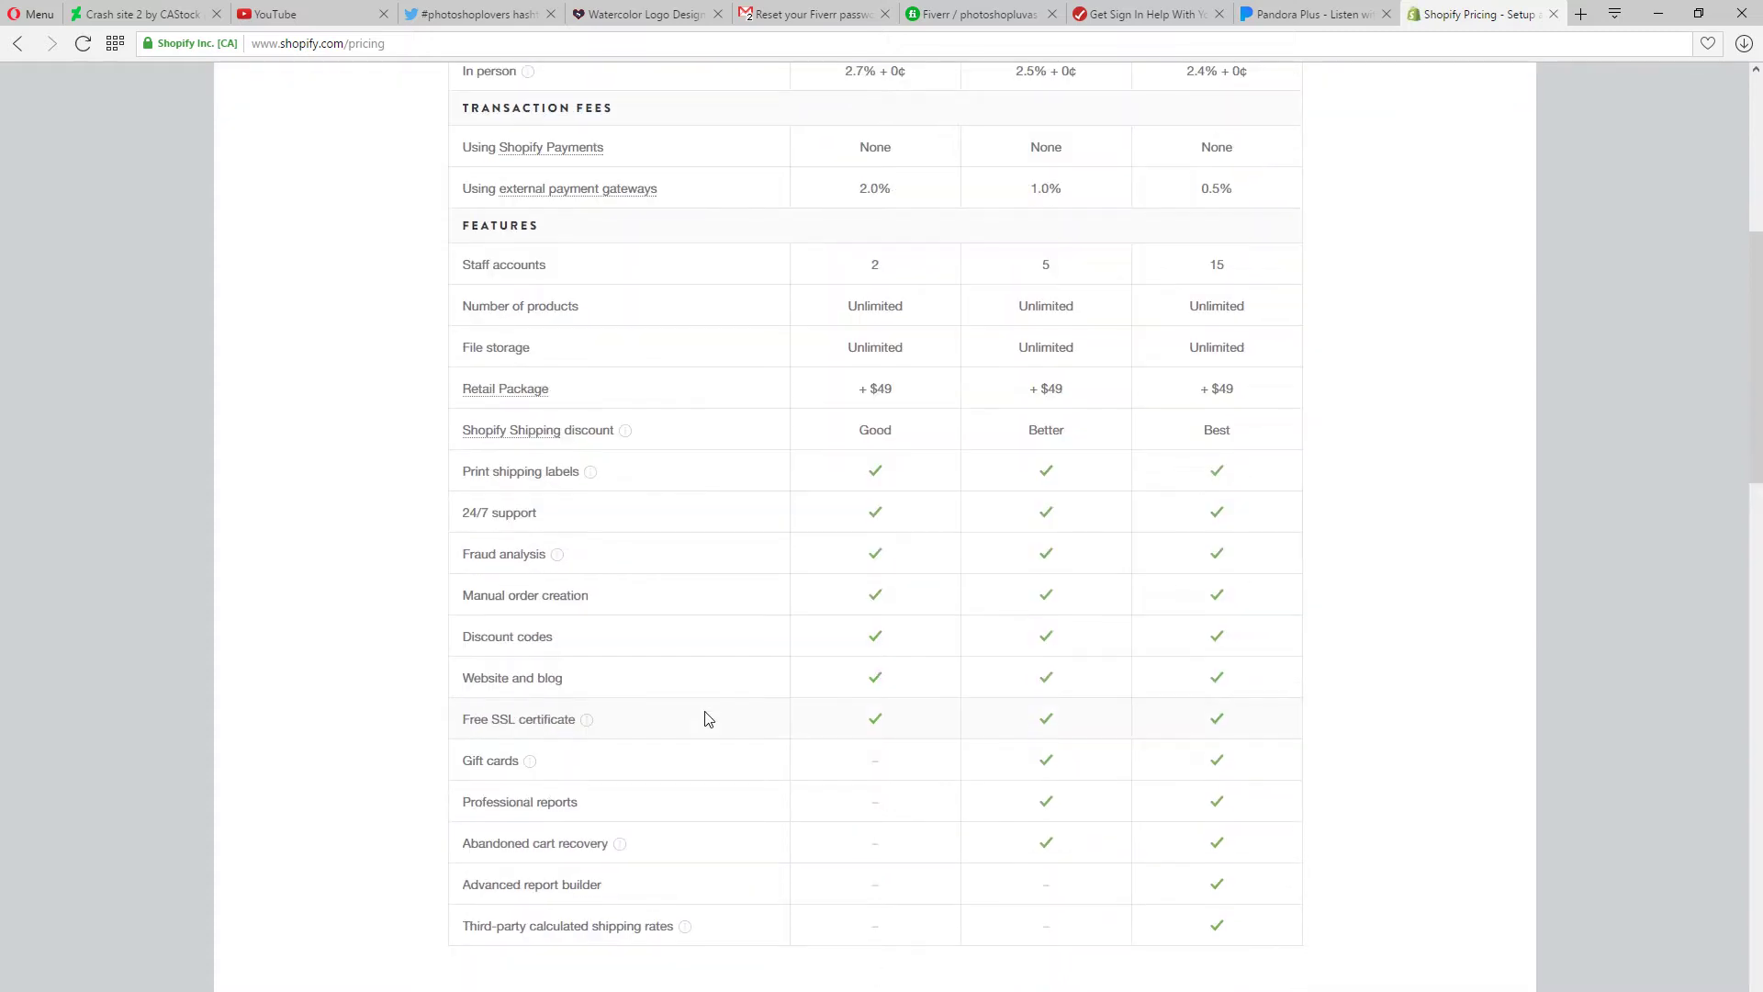
{"action": "scroll", "coordinate": [706, 715], "scroll_direction": "down", "scroll_amount": 5}
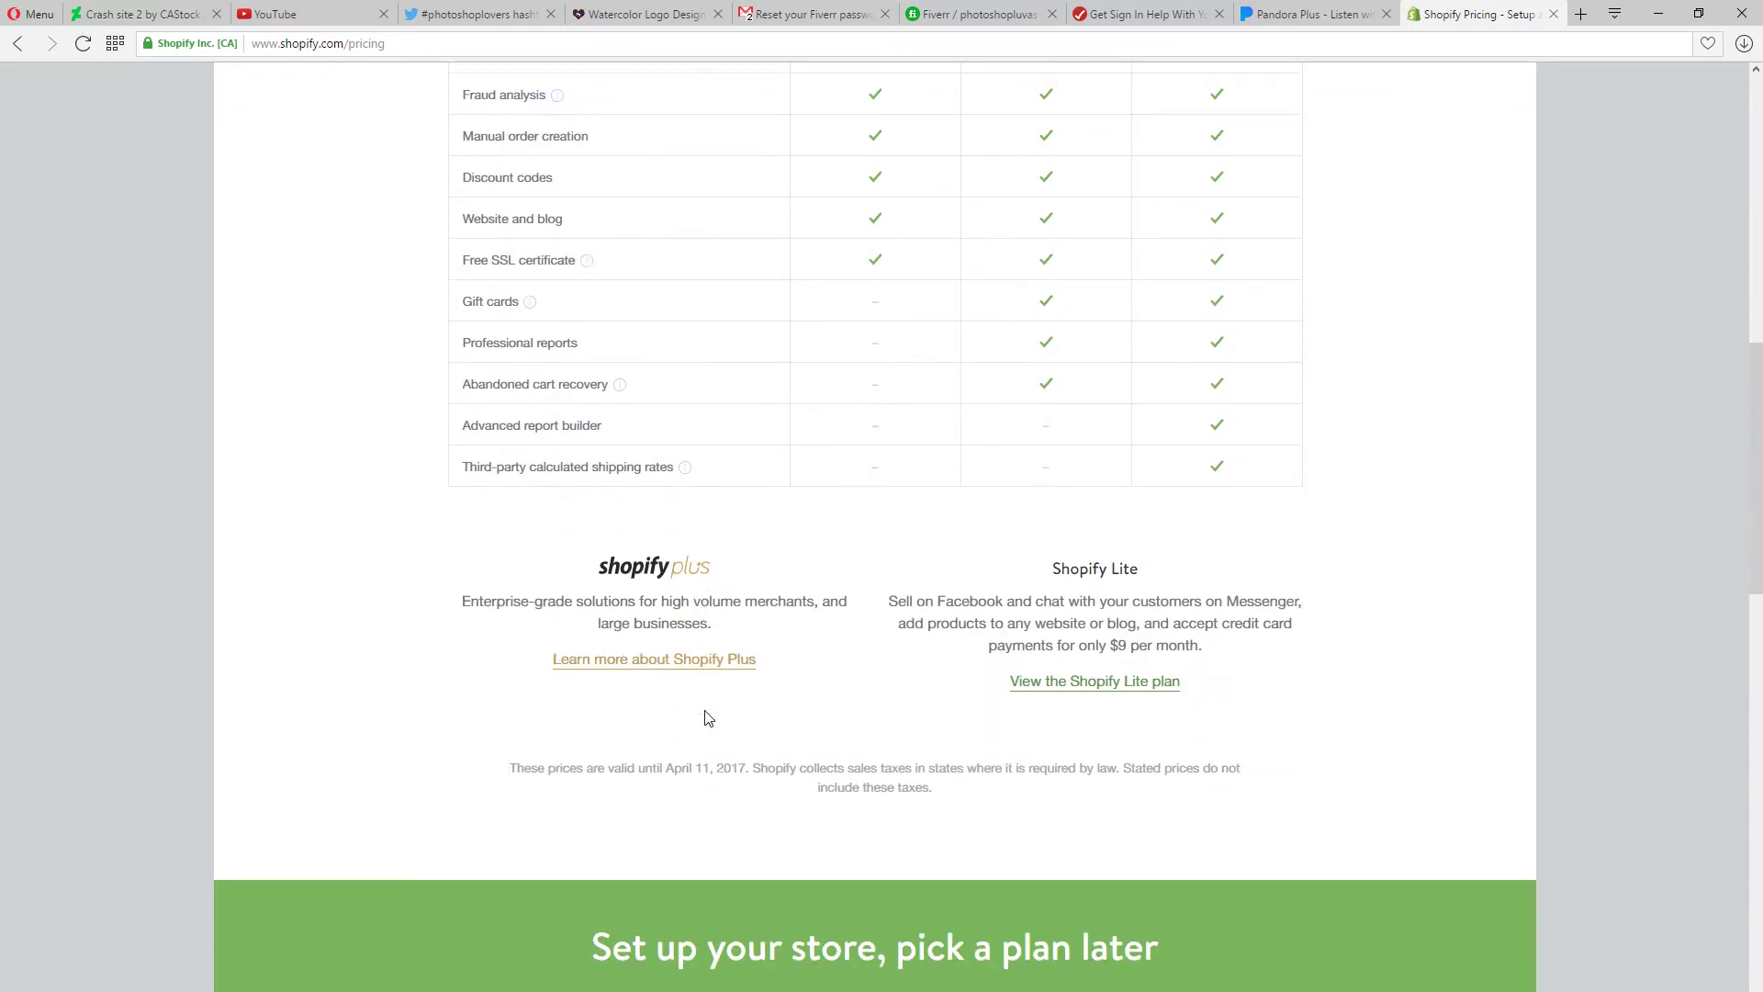
{"action": "left_click", "coordinate": [1116, 680]}
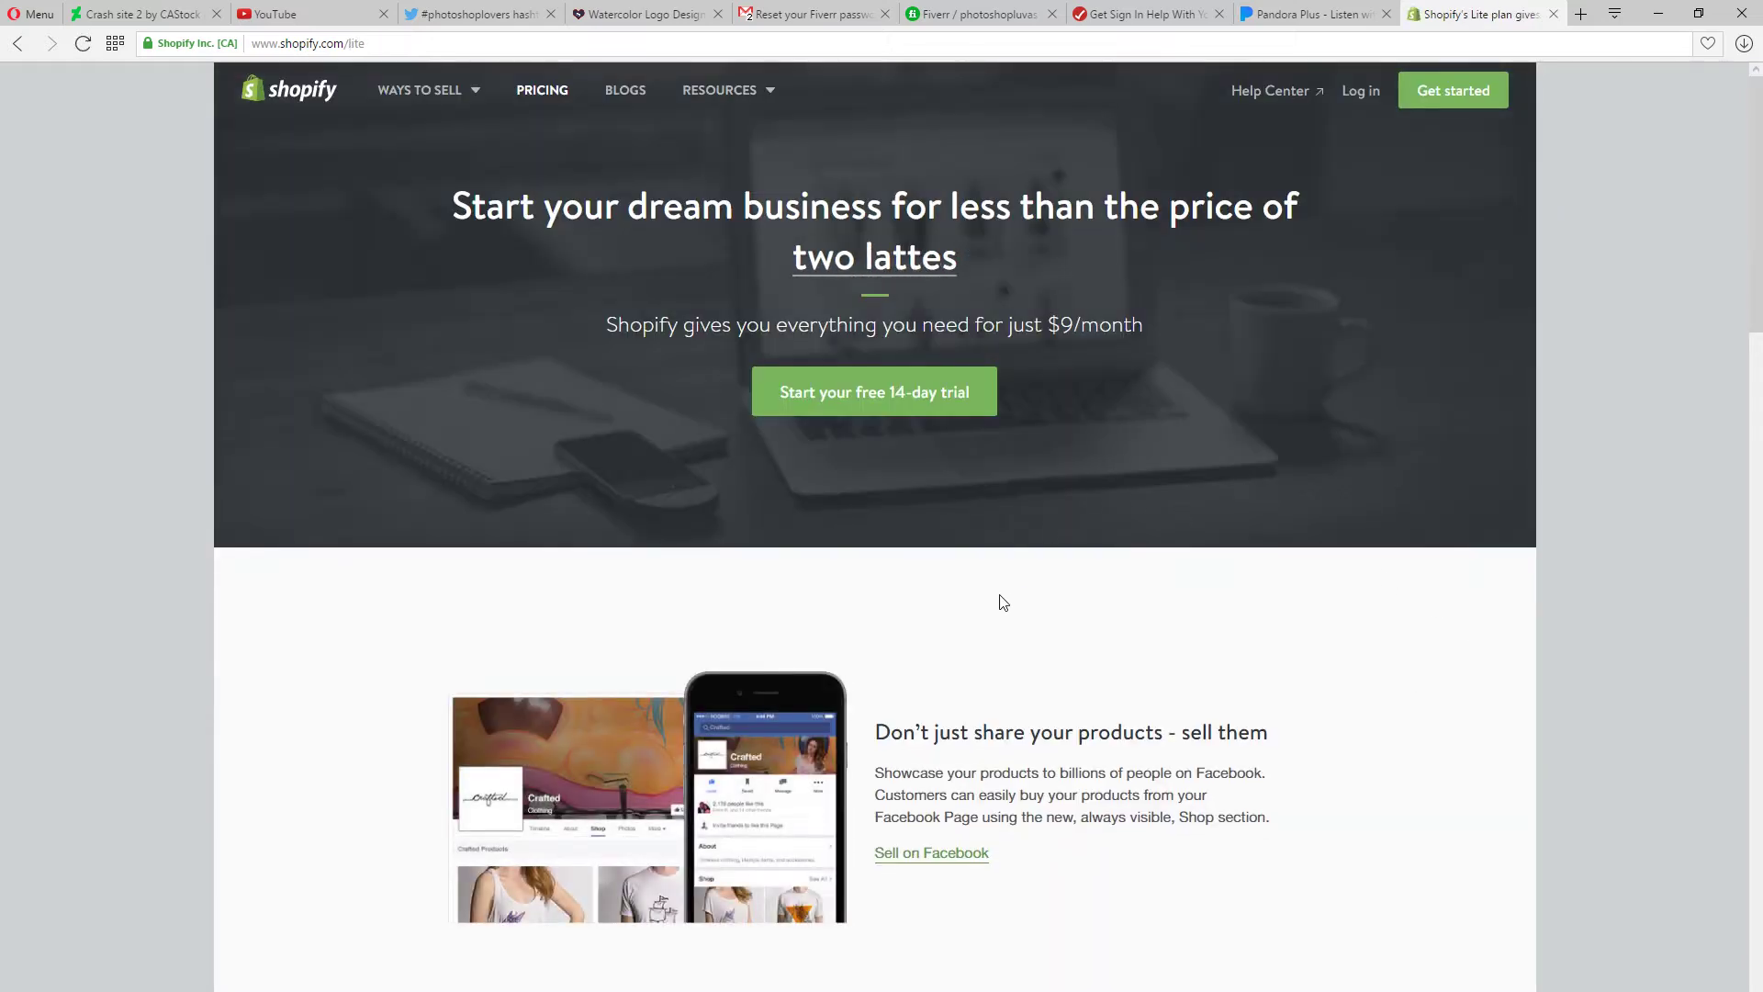
{"action": "scroll", "coordinate": [1008, 618], "scroll_direction": "down", "scroll_amount": 4}
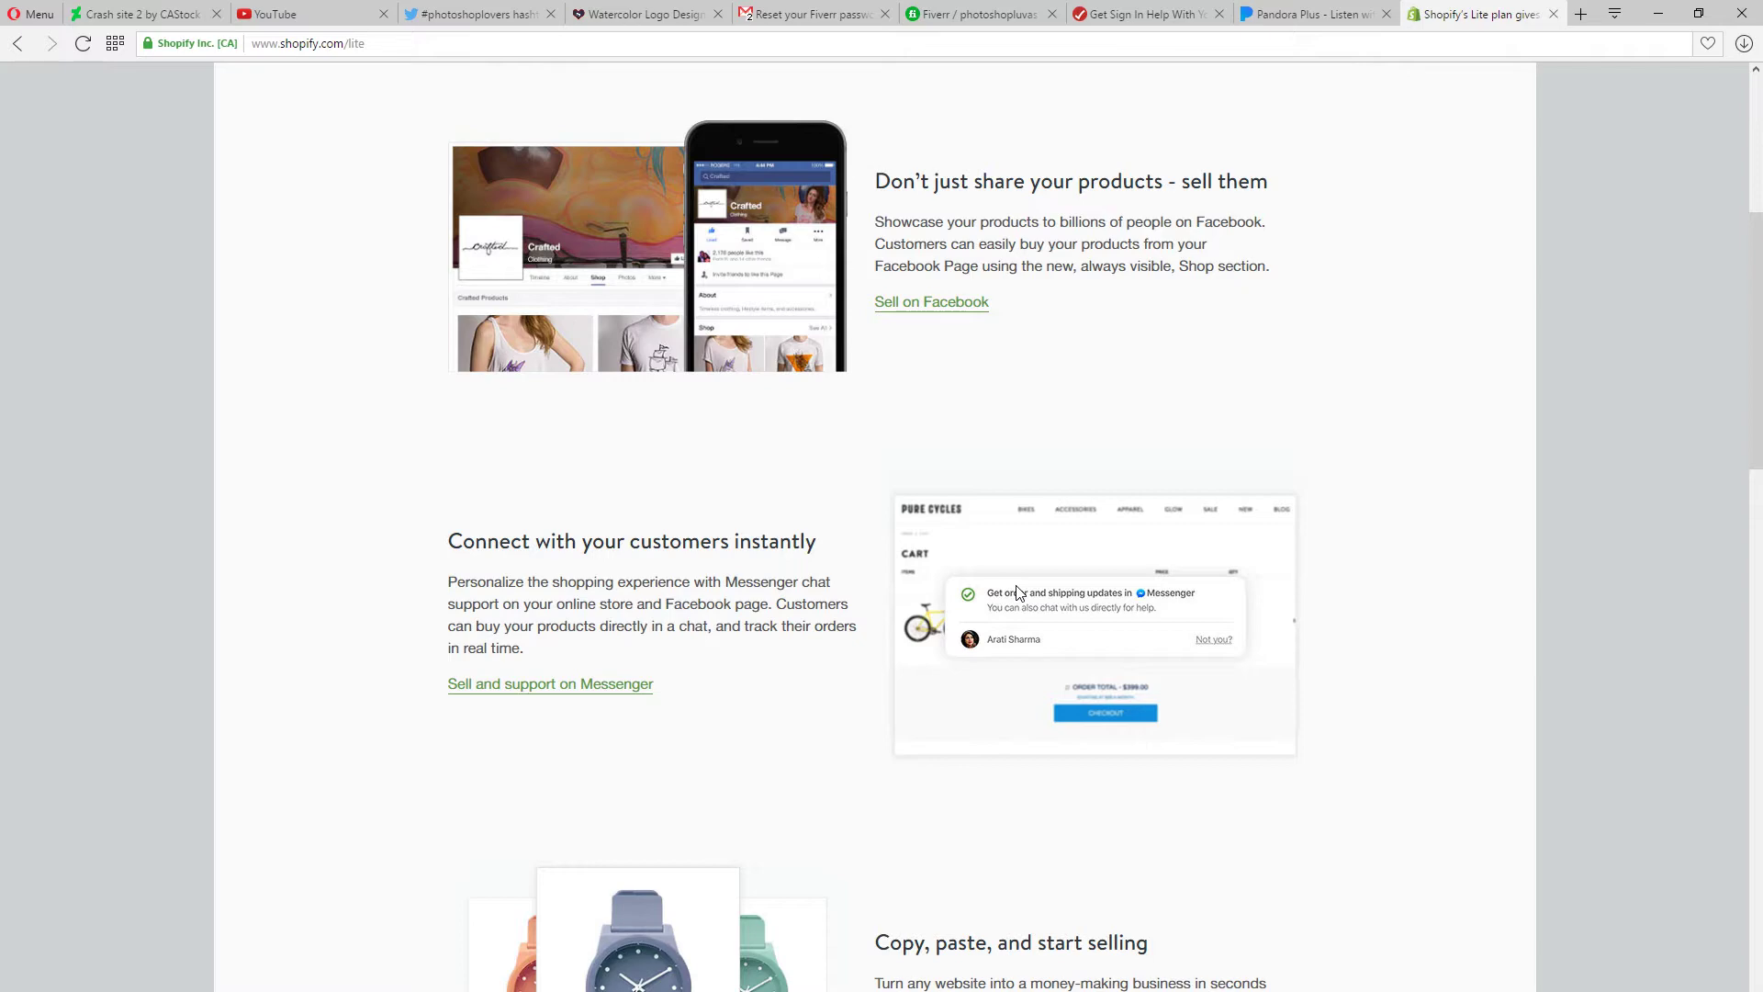
{"action": "scroll", "coordinate": [1019, 592], "scroll_direction": "down", "scroll_amount": 4}
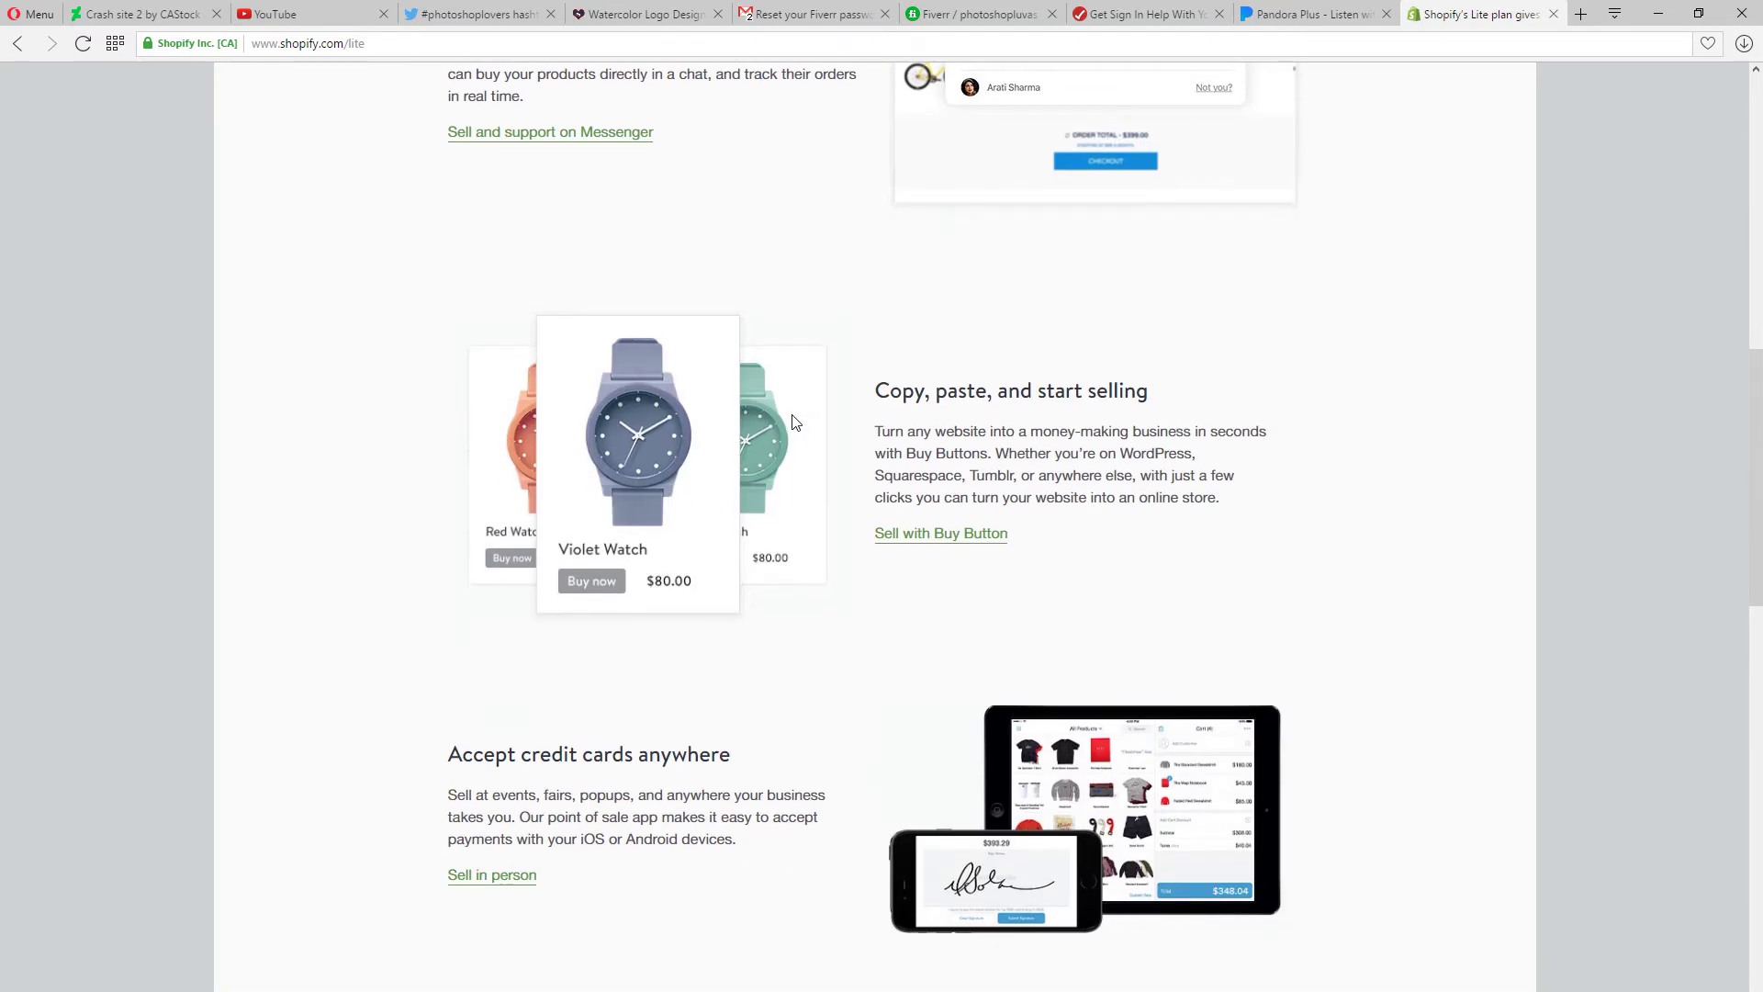
{"action": "scroll", "coordinate": [793, 420], "scroll_direction": "down", "scroll_amount": 4}
{"action": "scroll", "coordinate": [793, 421], "scroll_direction": "down", "scroll_amount": 3}
{"action": "scroll", "coordinate": [793, 419], "scroll_direction": "down", "scroll_amount": 5}
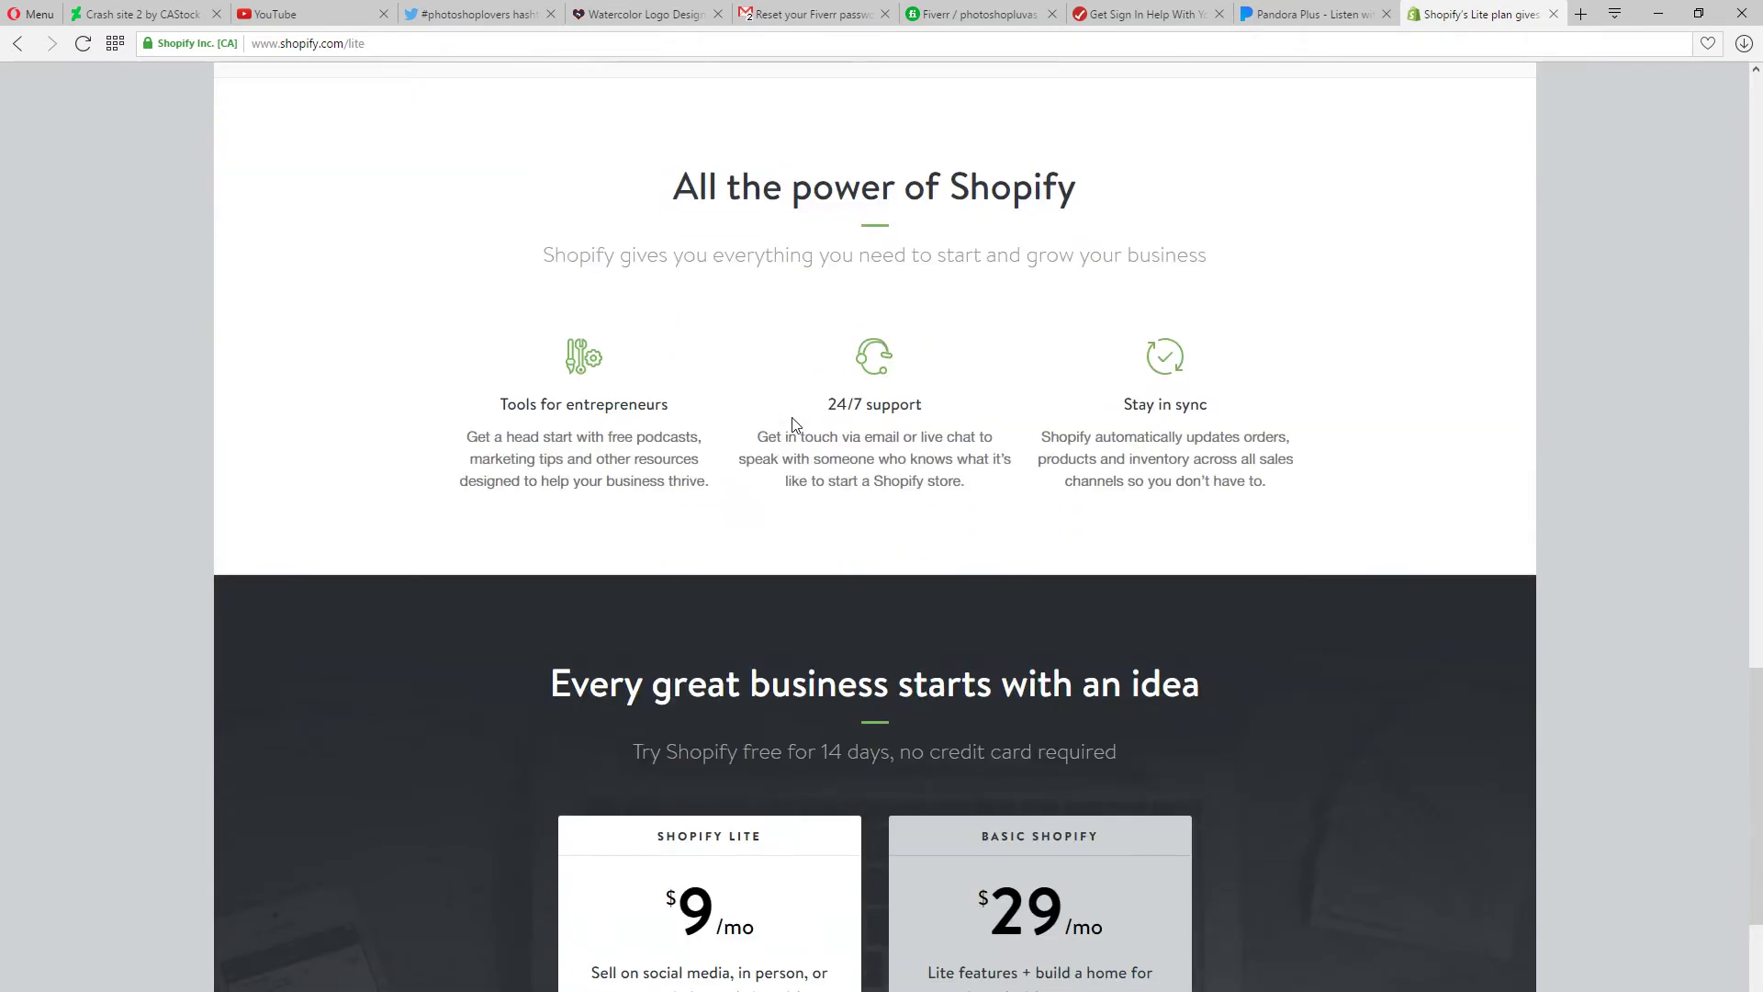
{"action": "scroll", "coordinate": [793, 420], "scroll_direction": "down", "scroll_amount": 4}
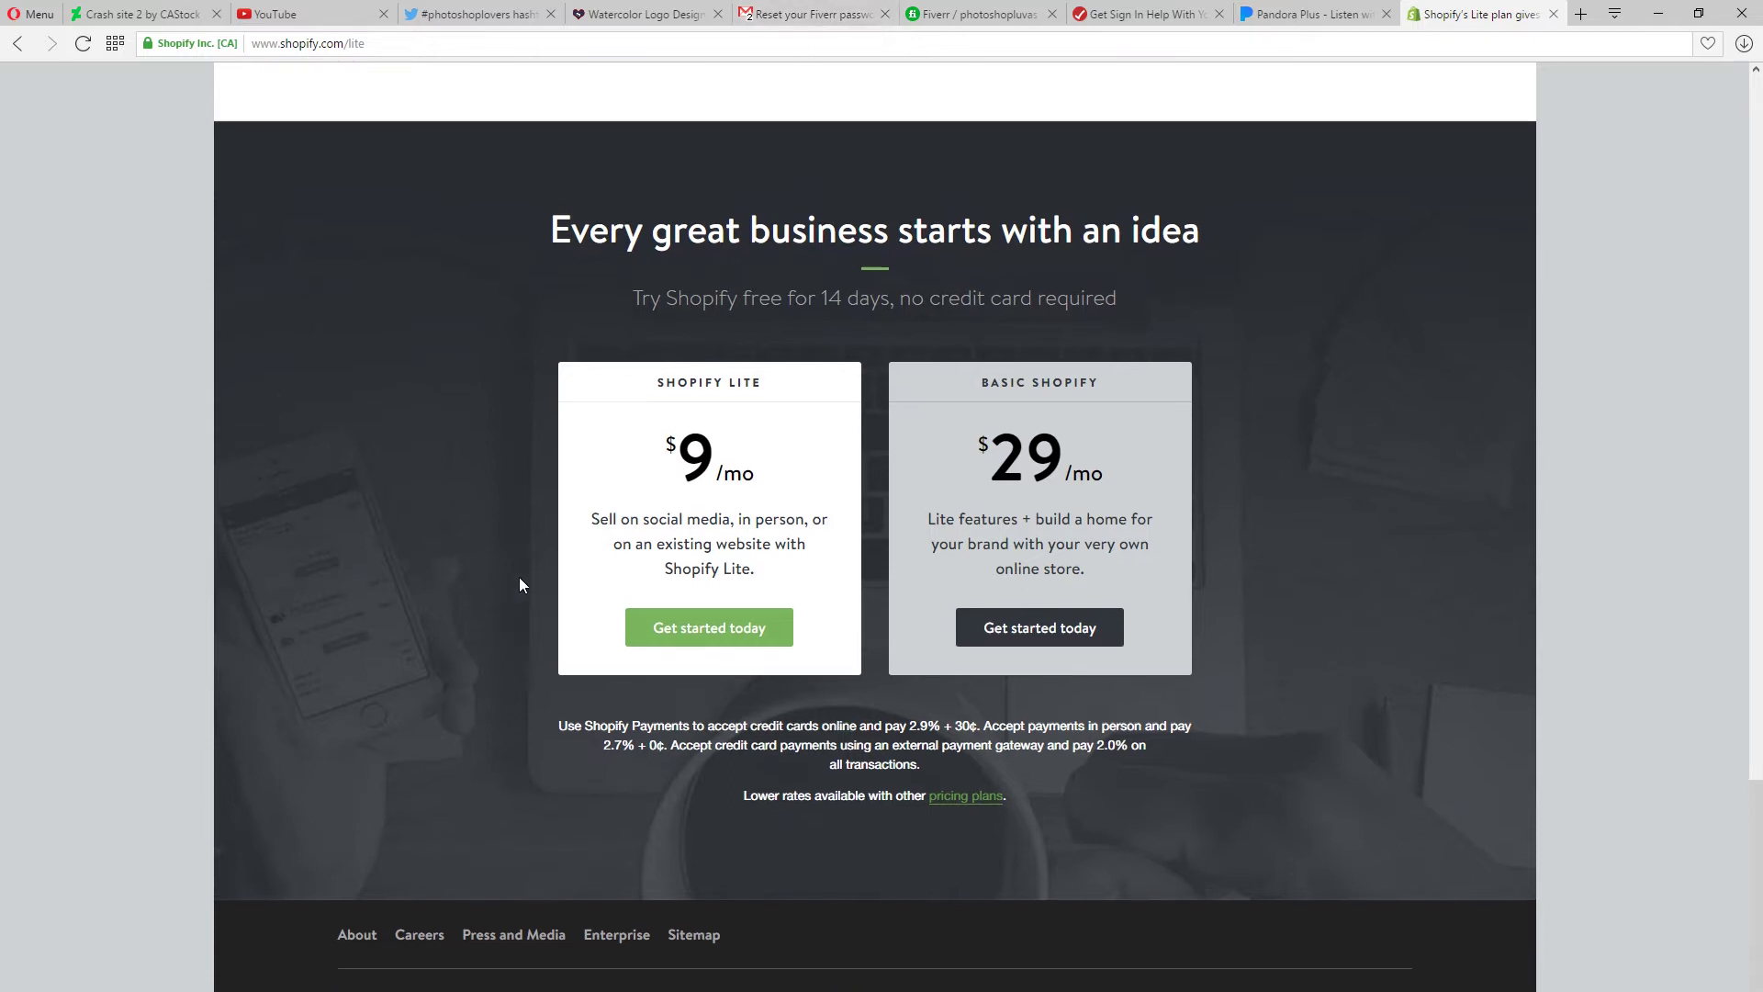
{"action": "scroll", "coordinate": [519, 578], "scroll_direction": "up", "scroll_amount": 3}
{"action": "scroll", "coordinate": [515, 573], "scroll_direction": "up", "scroll_amount": 2}
{"action": "scroll", "coordinate": [517, 573], "scroll_direction": "down", "scroll_amount": 4}
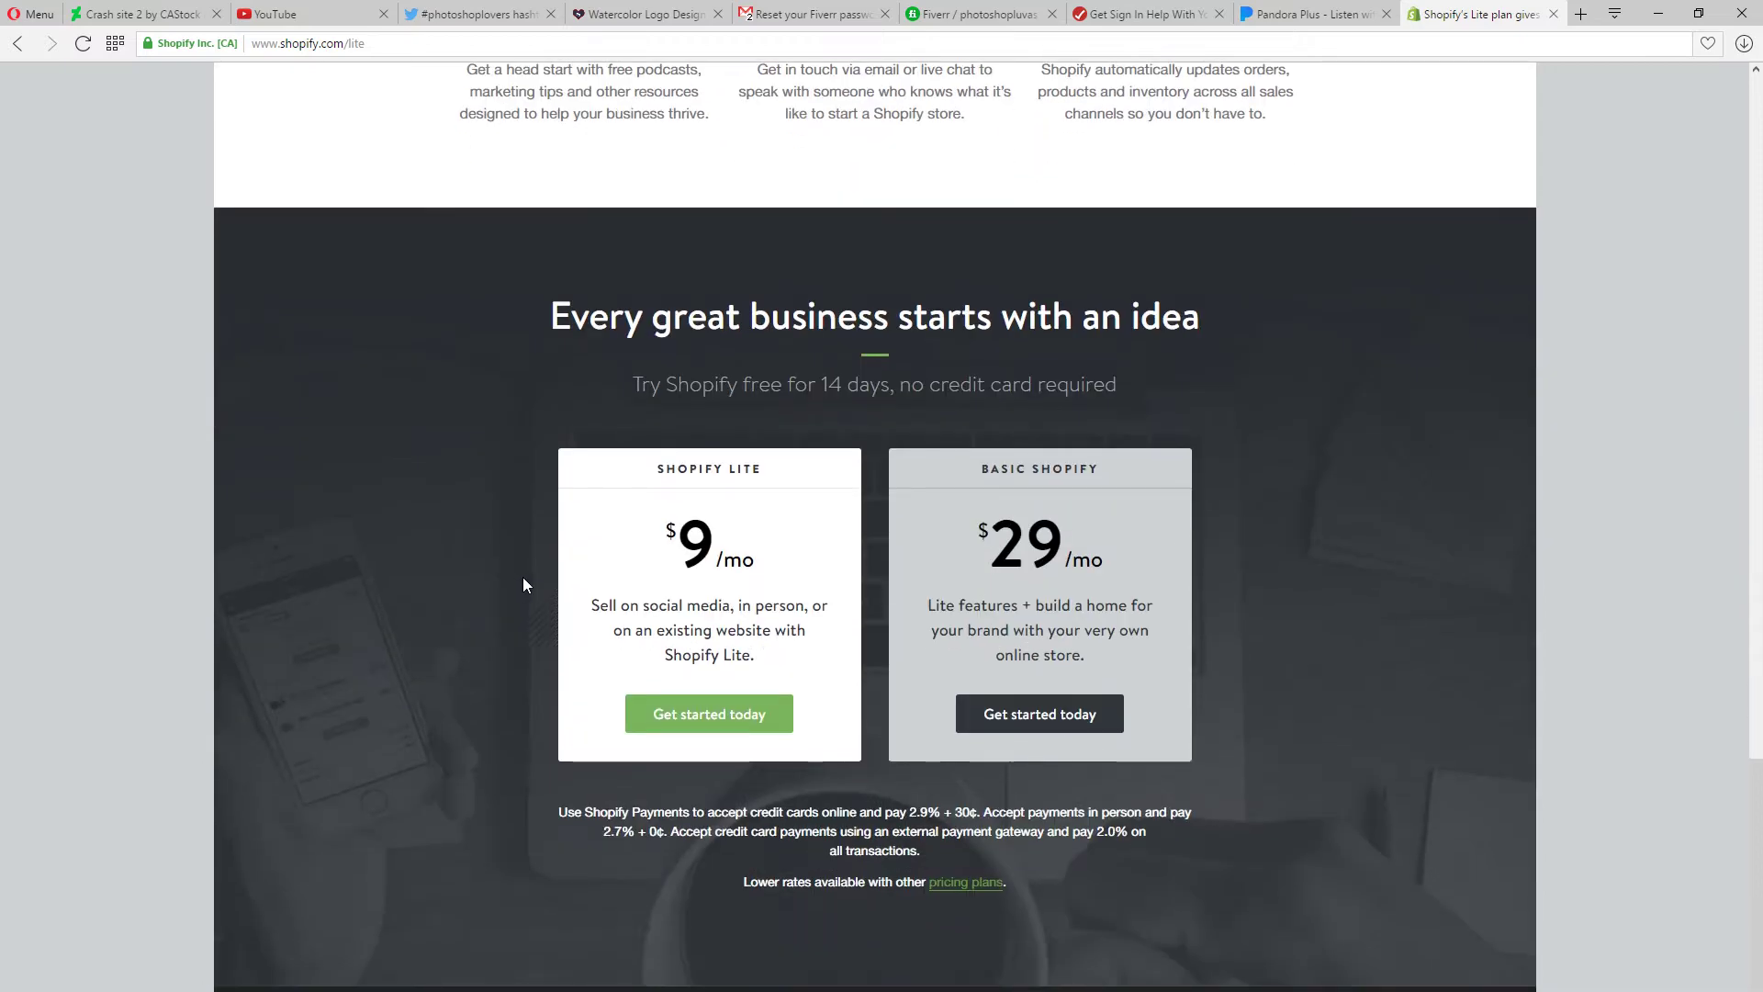
{"action": "scroll", "coordinate": [523, 577], "scroll_direction": "up", "scroll_amount": 3}
{"action": "scroll", "coordinate": [541, 516], "scroll_direction": "up", "scroll_amount": 3}
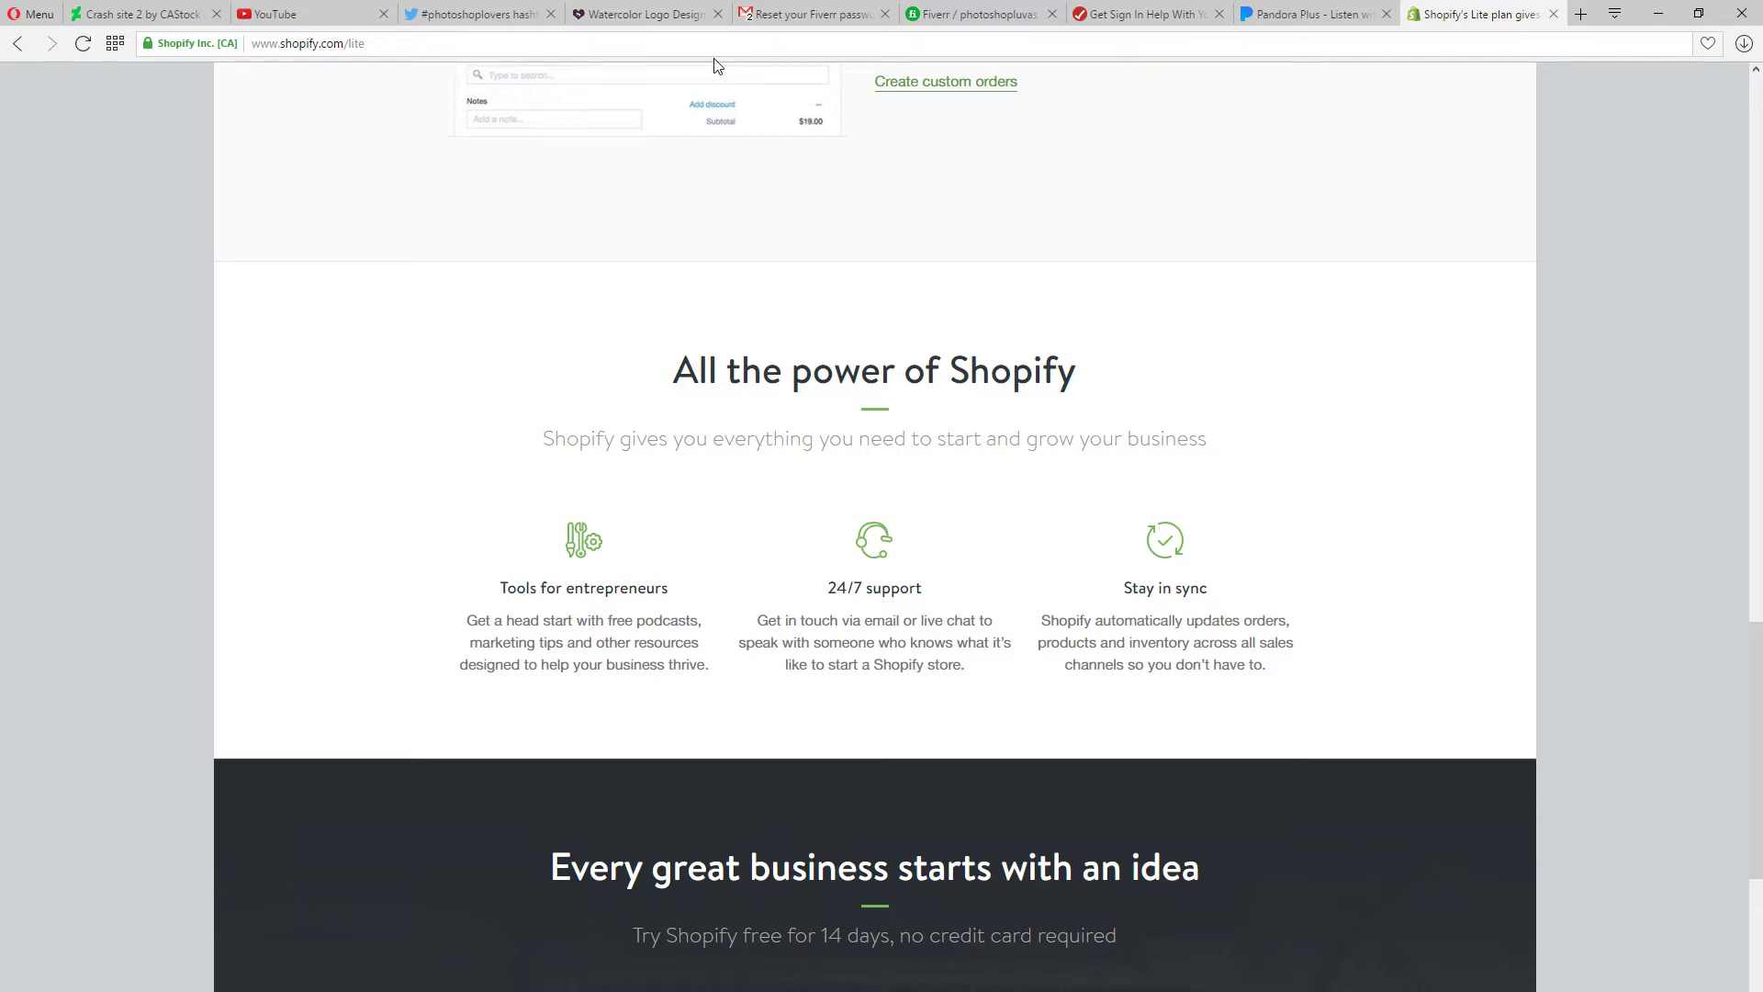
{"action": "scroll", "coordinate": [645, 163], "scroll_direction": "down", "scroll_amount": 3}
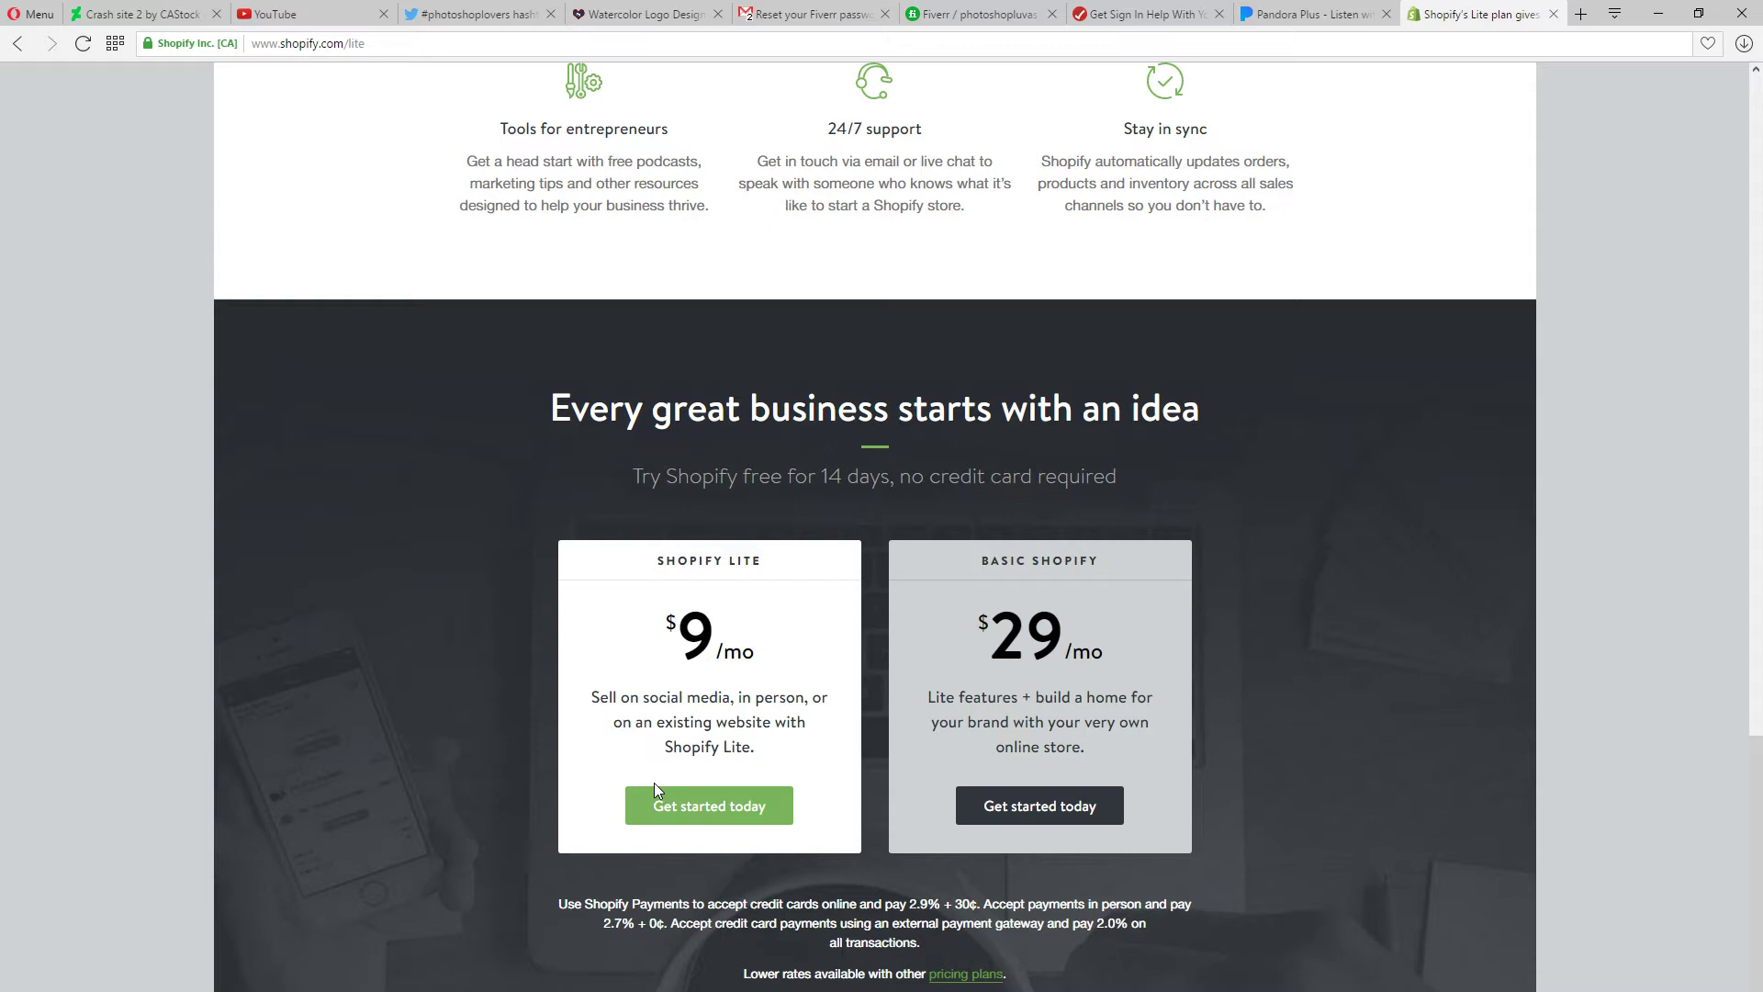
{"action": "scroll", "coordinate": [654, 782], "scroll_direction": "down", "scroll_amount": 1}
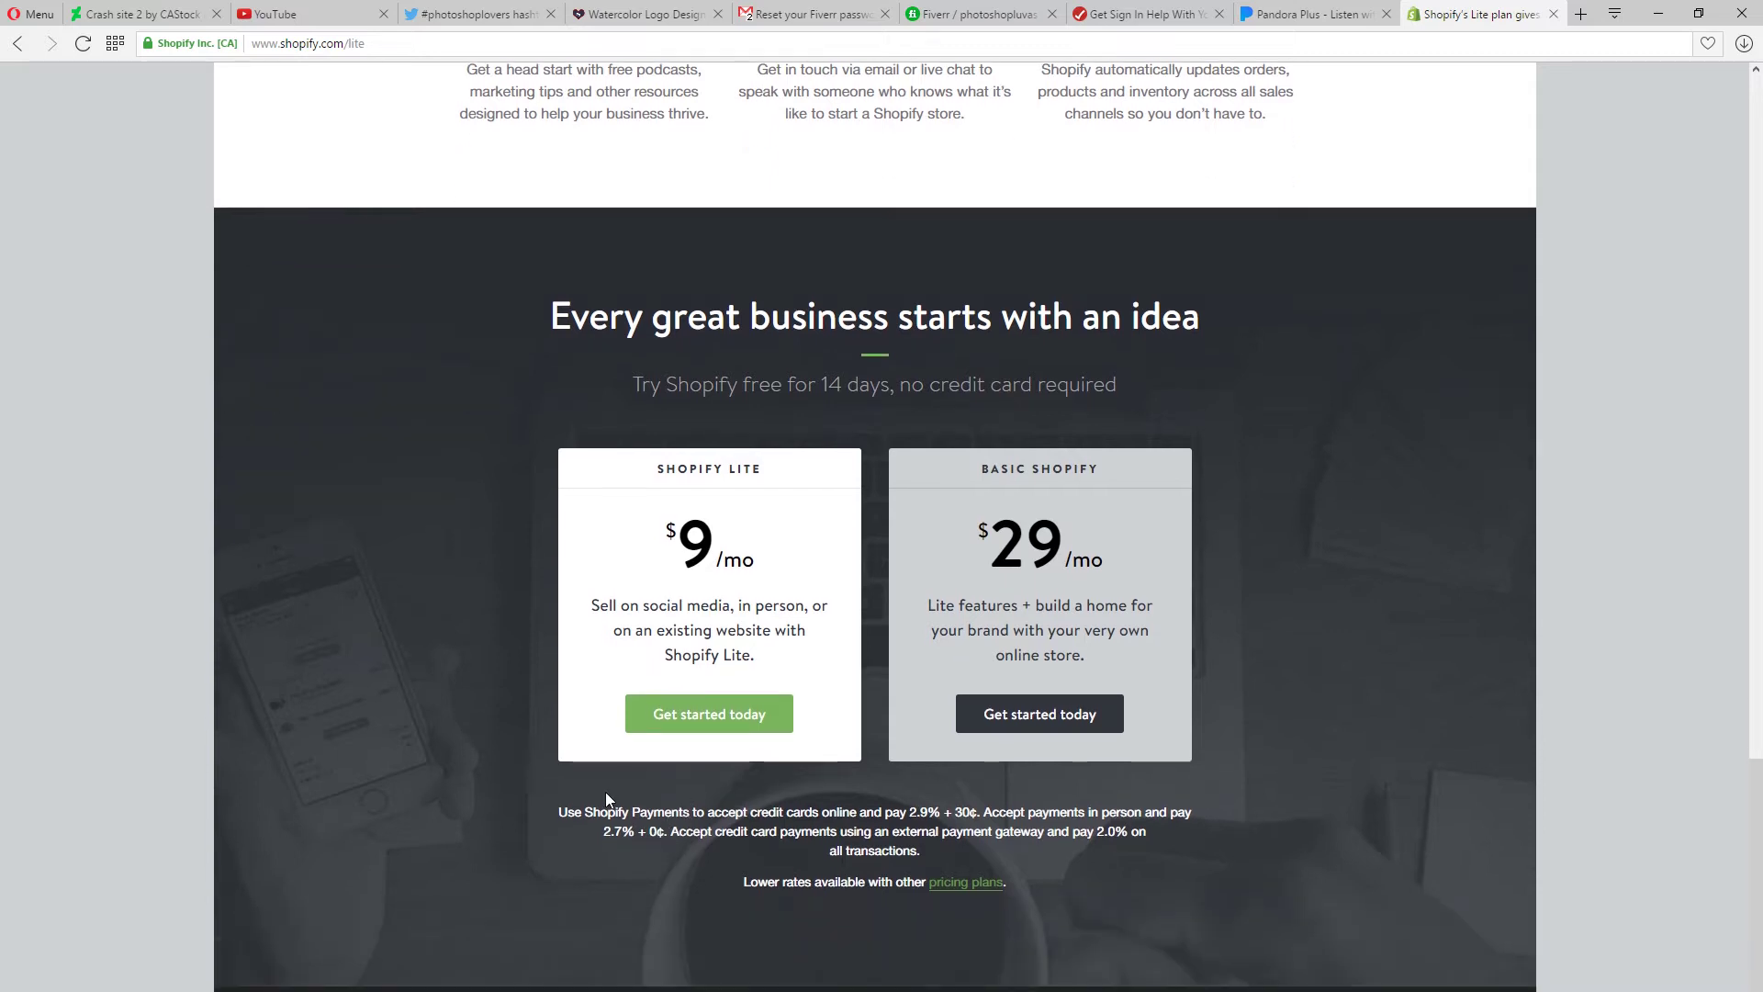
Highlight the online credit card fee text, then clear the highlight
{"action": "left_click_drag", "start_coordinate": [584, 814], "coordinate": [1088, 812]}
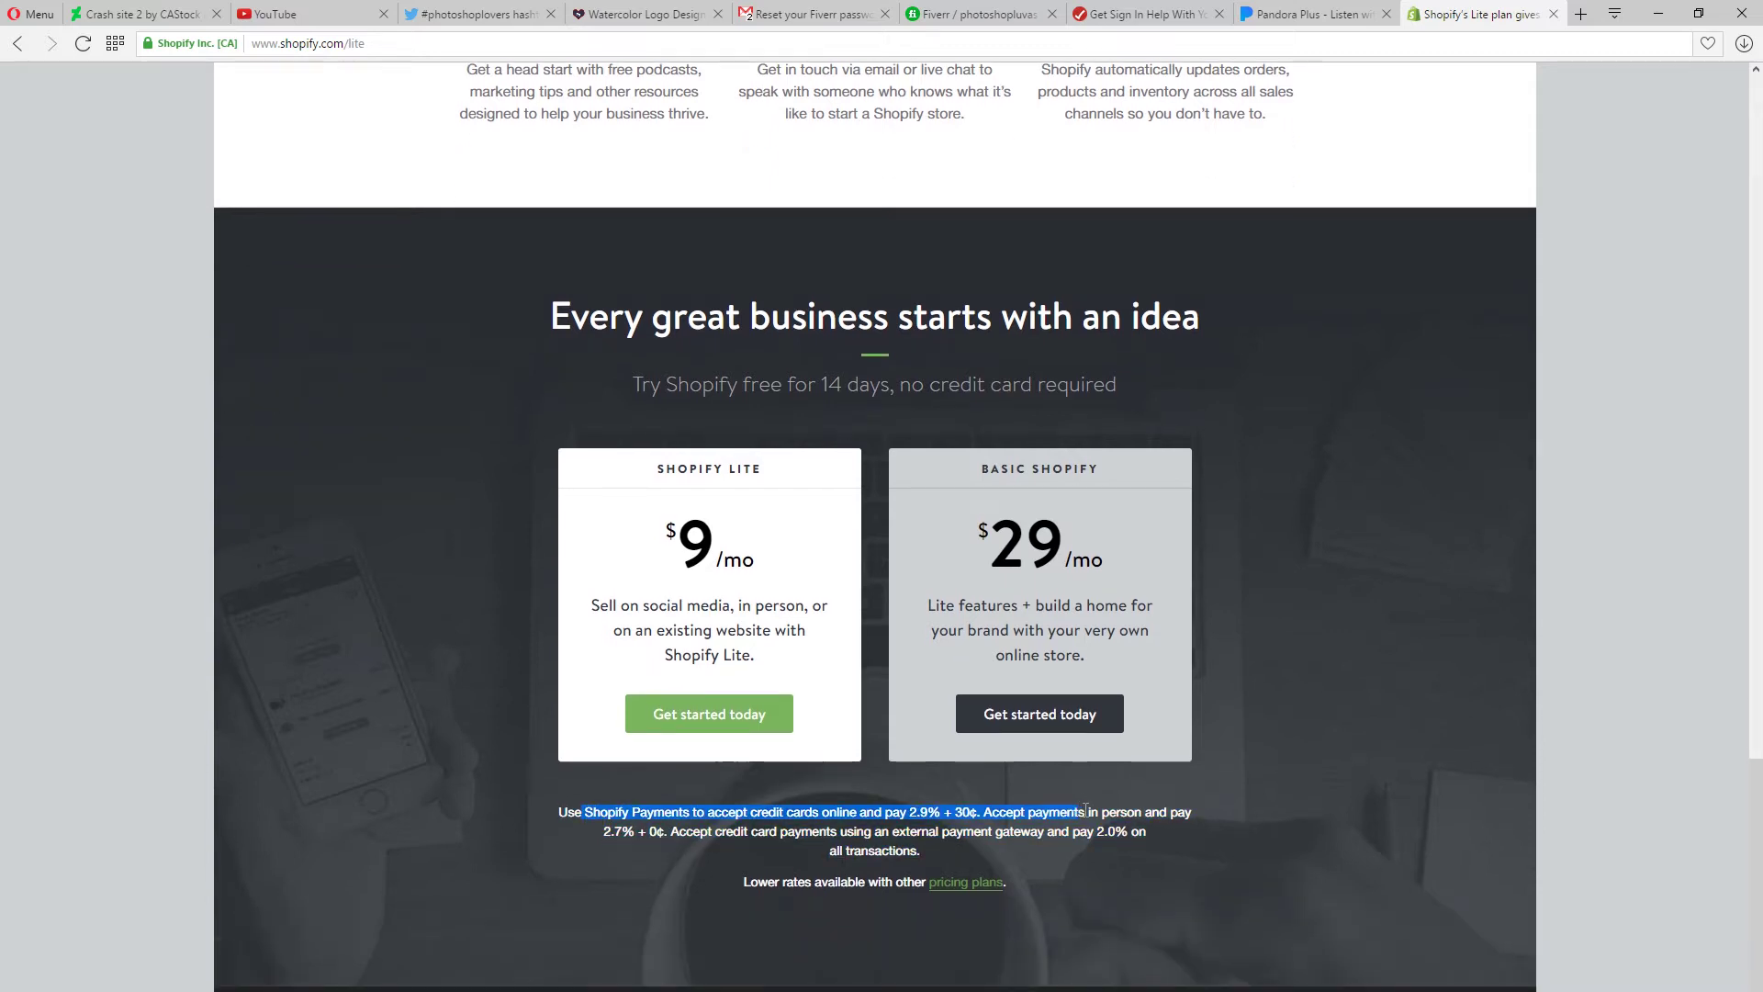
{"action": "left_click", "coordinate": [1001, 856]}
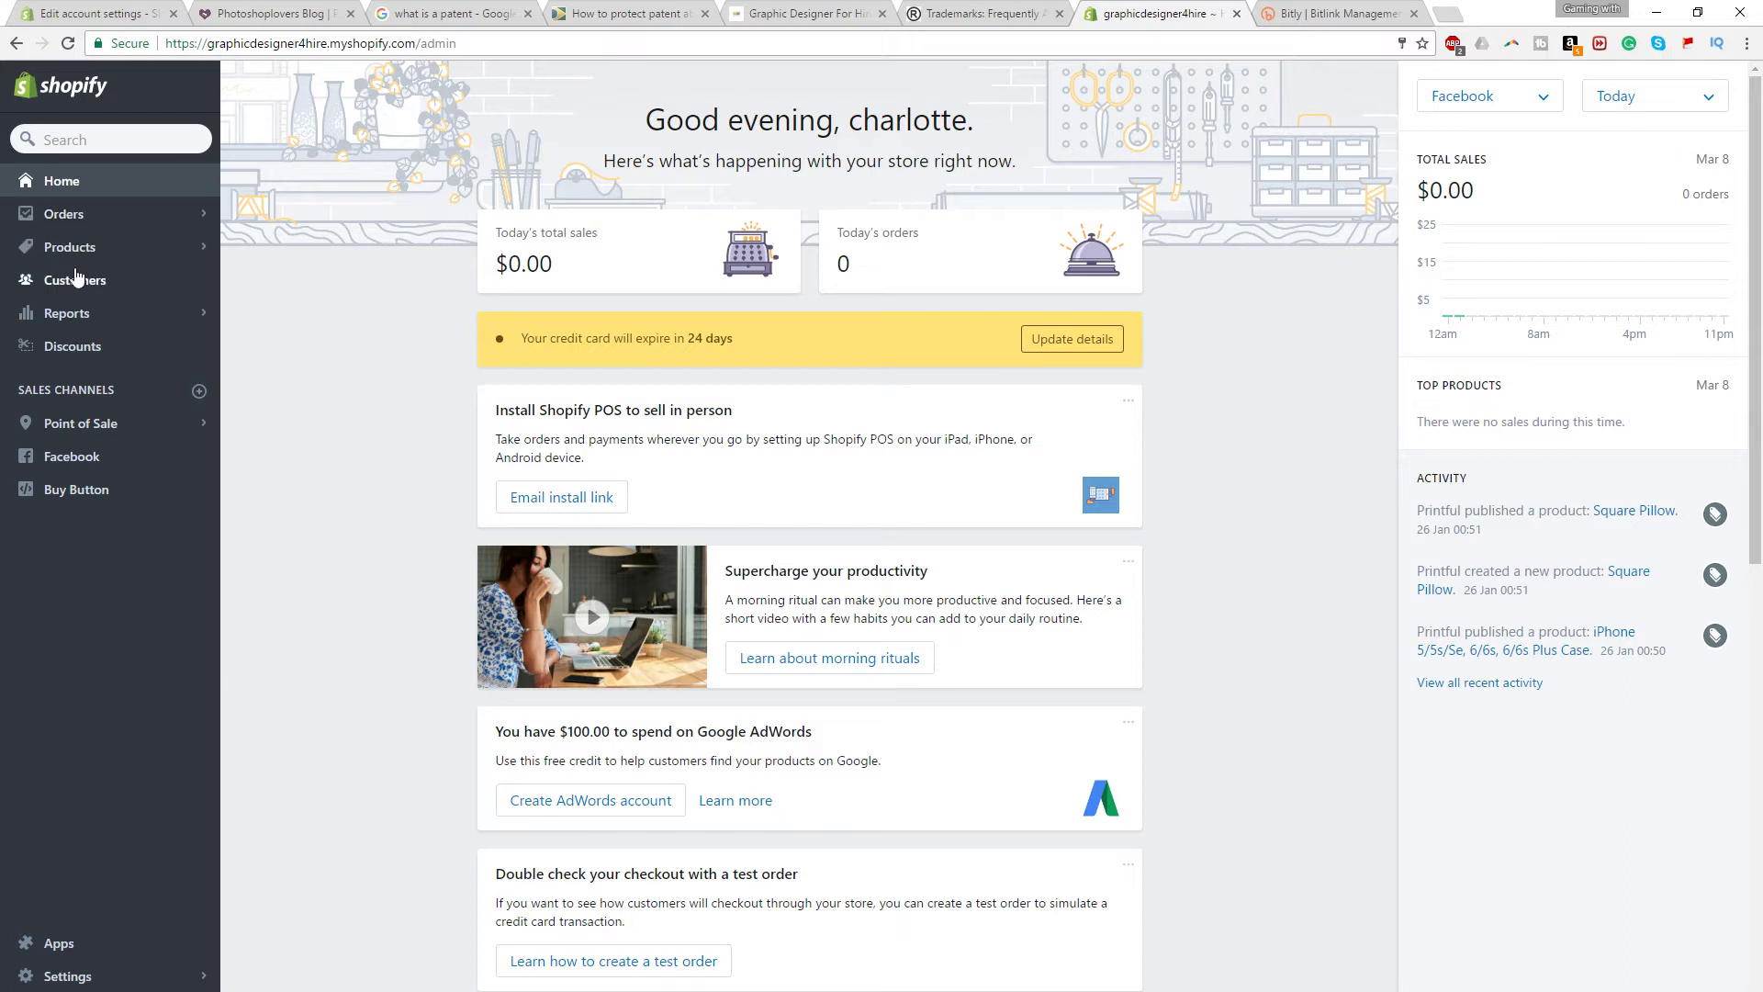
View the Discounts list with the 2017sale code, then go to Graphic Designer For Hire
{"action": "left_click", "coordinate": [87, 347]}
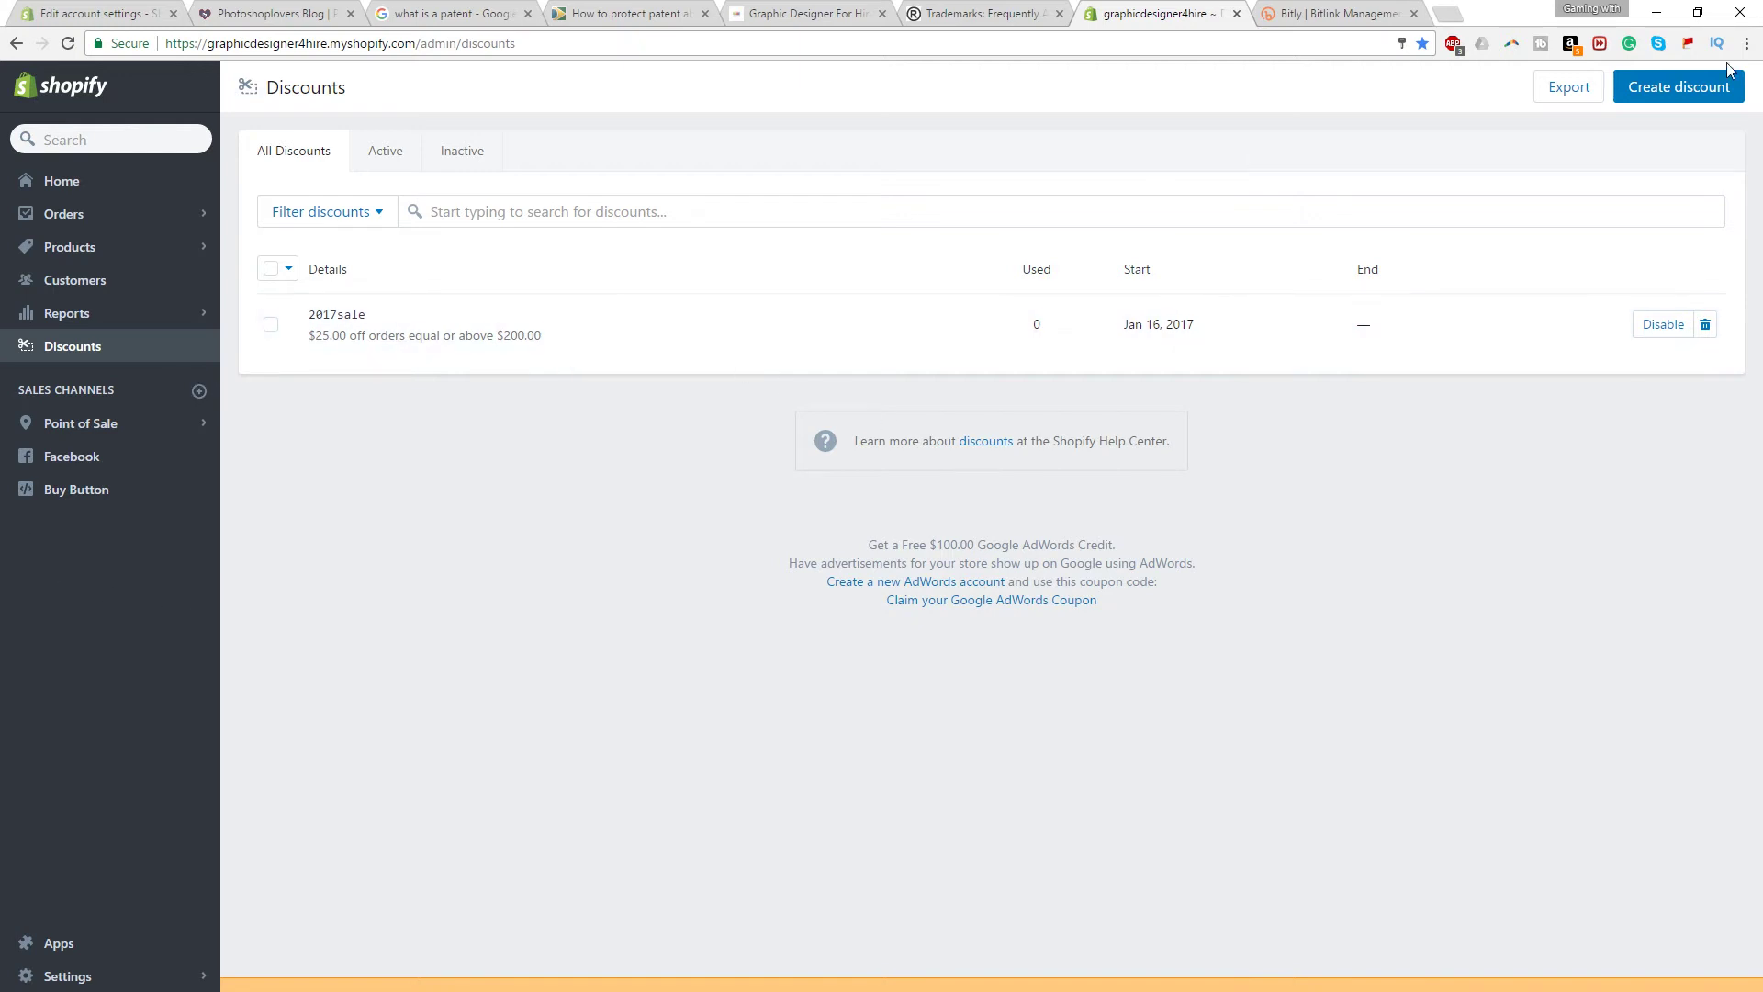
{"action": "left_click", "coordinate": [806, 13]}
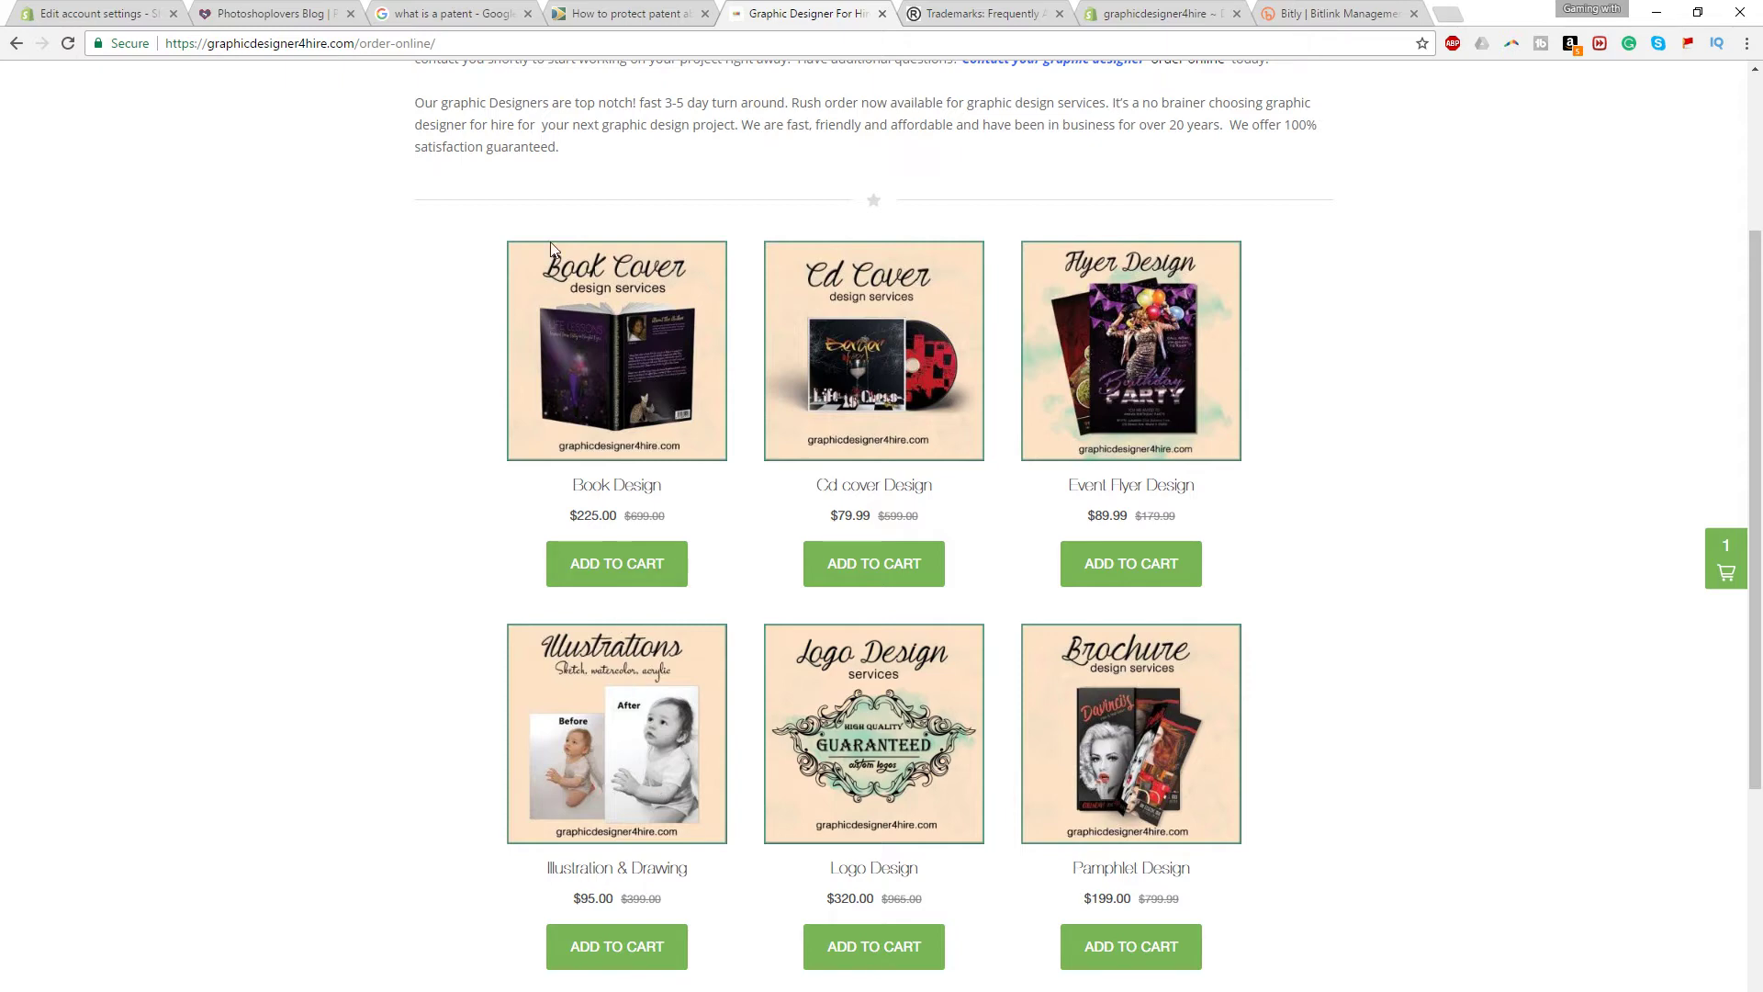
{"action": "scroll", "coordinate": [585, 344], "scroll_direction": "down", "scroll_amount": 1}
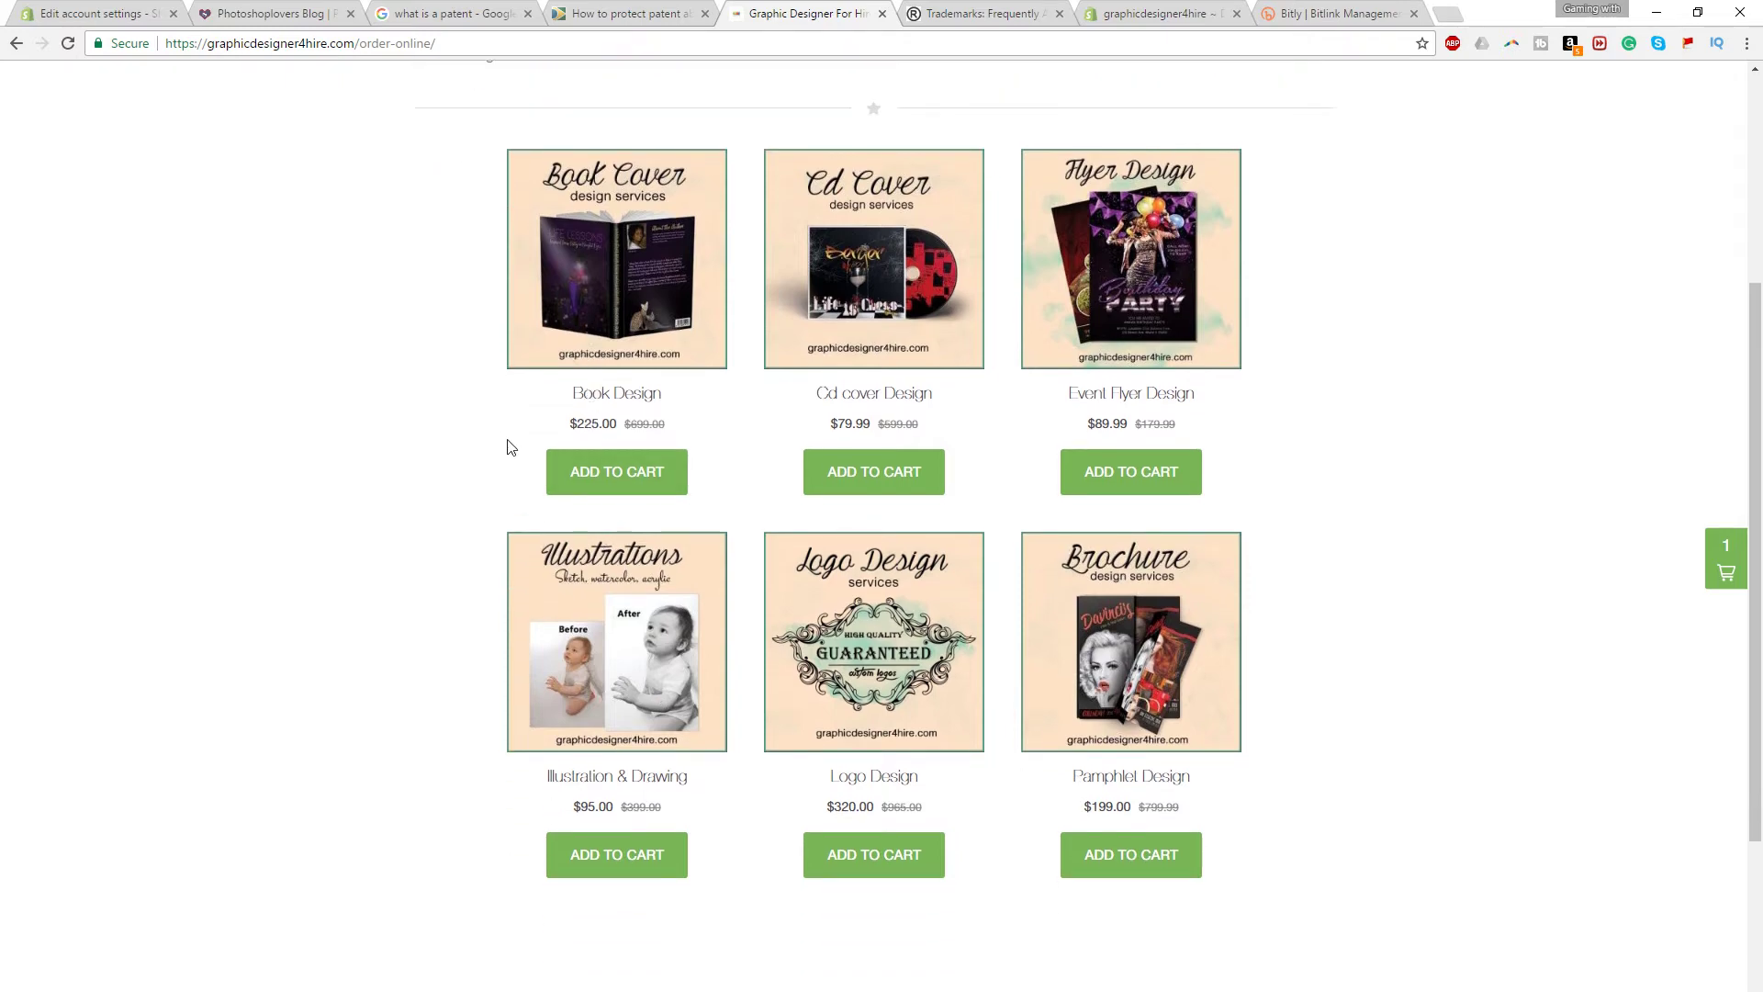
{"action": "scroll", "coordinate": [506, 446], "scroll_direction": "up", "scroll_amount": 5}
{"action": "scroll", "coordinate": [451, 393], "scroll_direction": "down", "scroll_amount": 3}
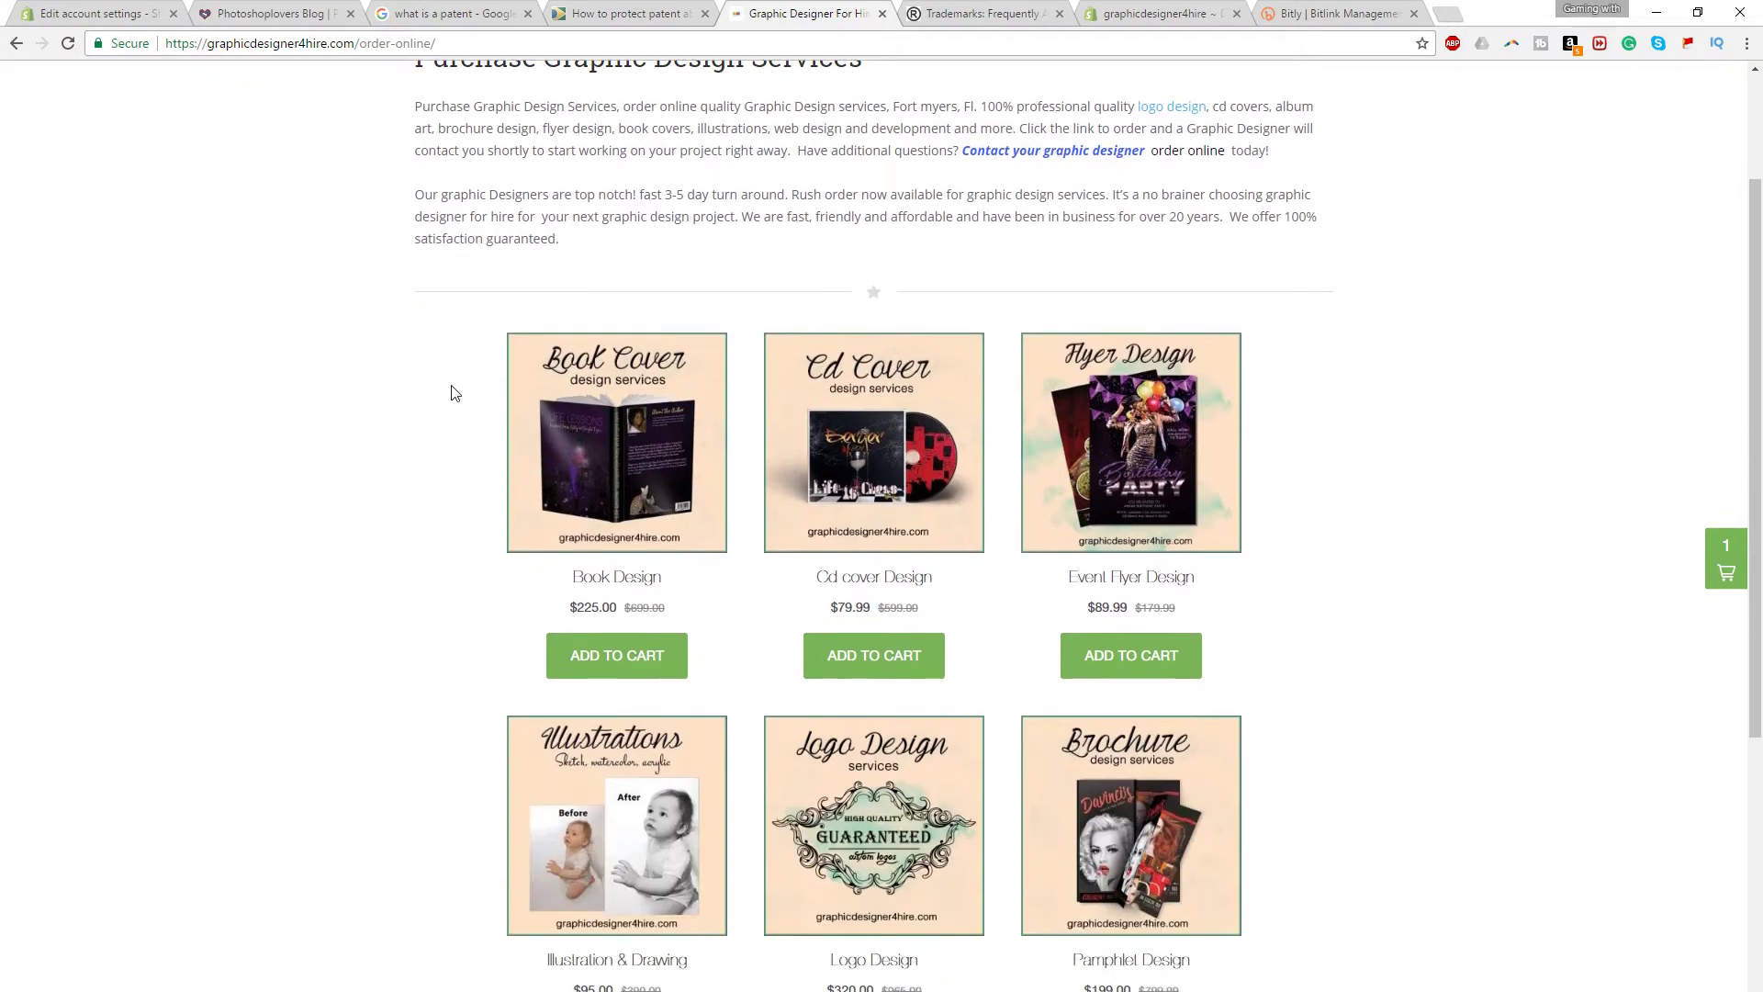
{"action": "scroll", "coordinate": [525, 304], "scroll_direction": "up", "scroll_amount": 2}
{"action": "scroll", "coordinate": [599, 235], "scroll_direction": "up", "scroll_amount": 2}
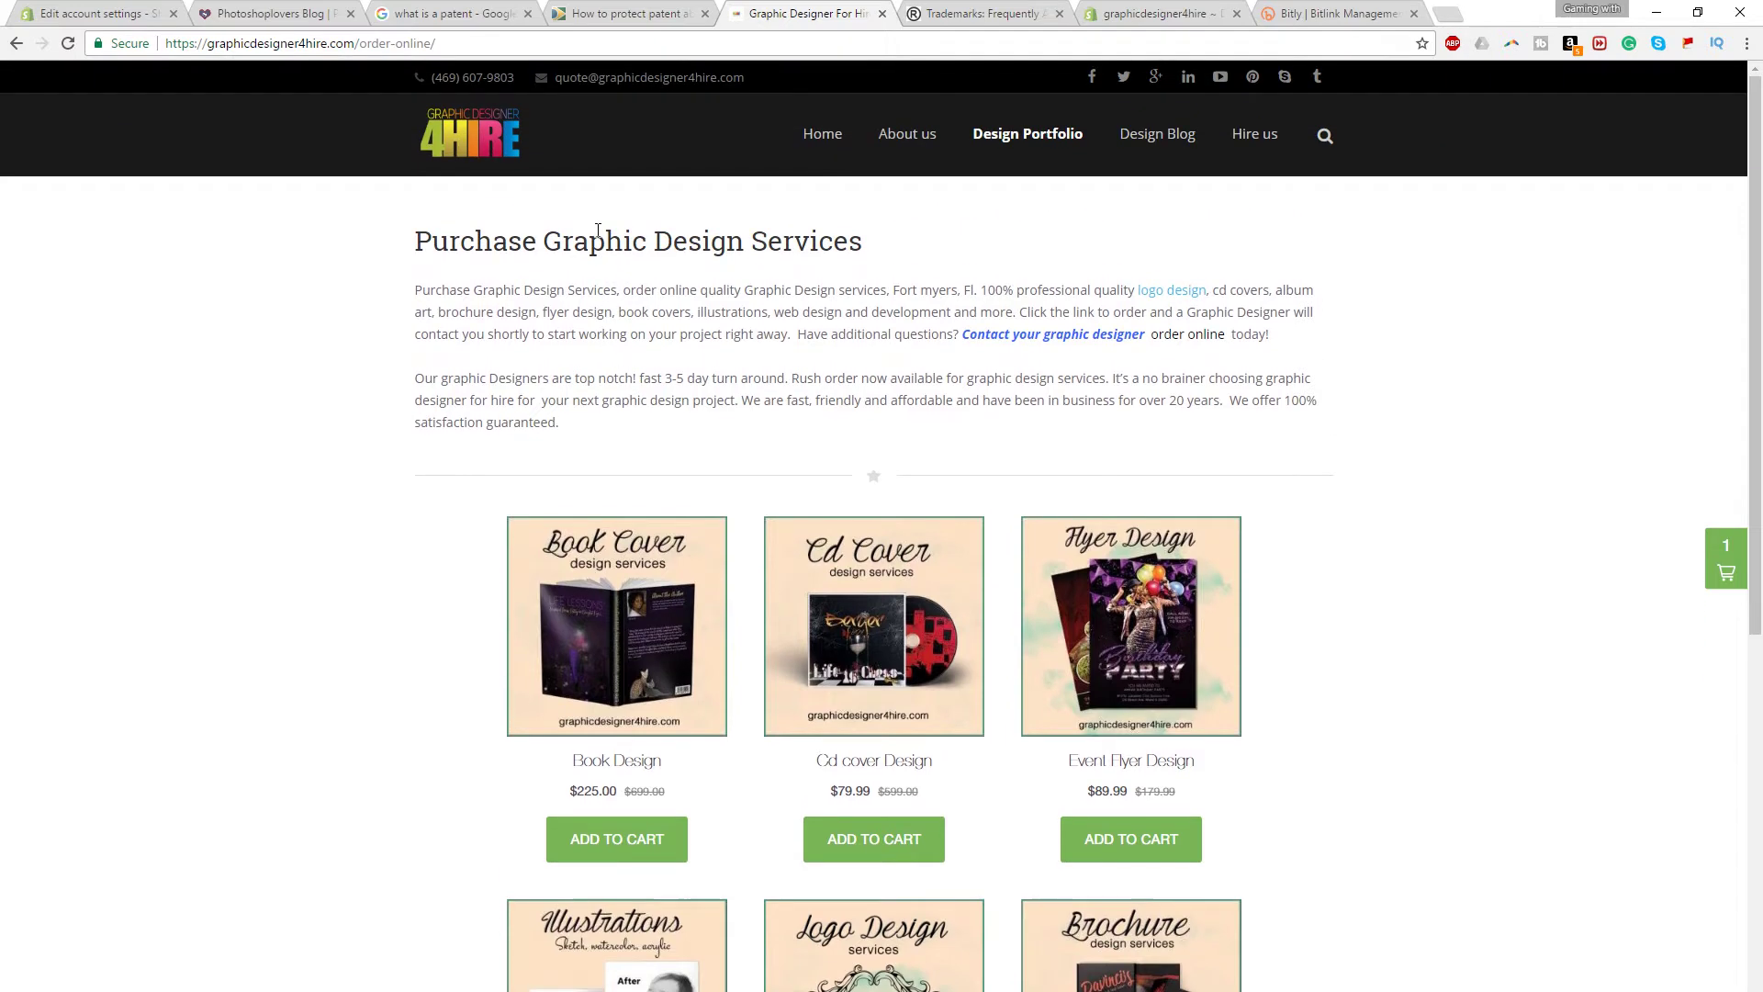
{"action": "scroll", "coordinate": [582, 269], "scroll_direction": "down", "scroll_amount": 1}
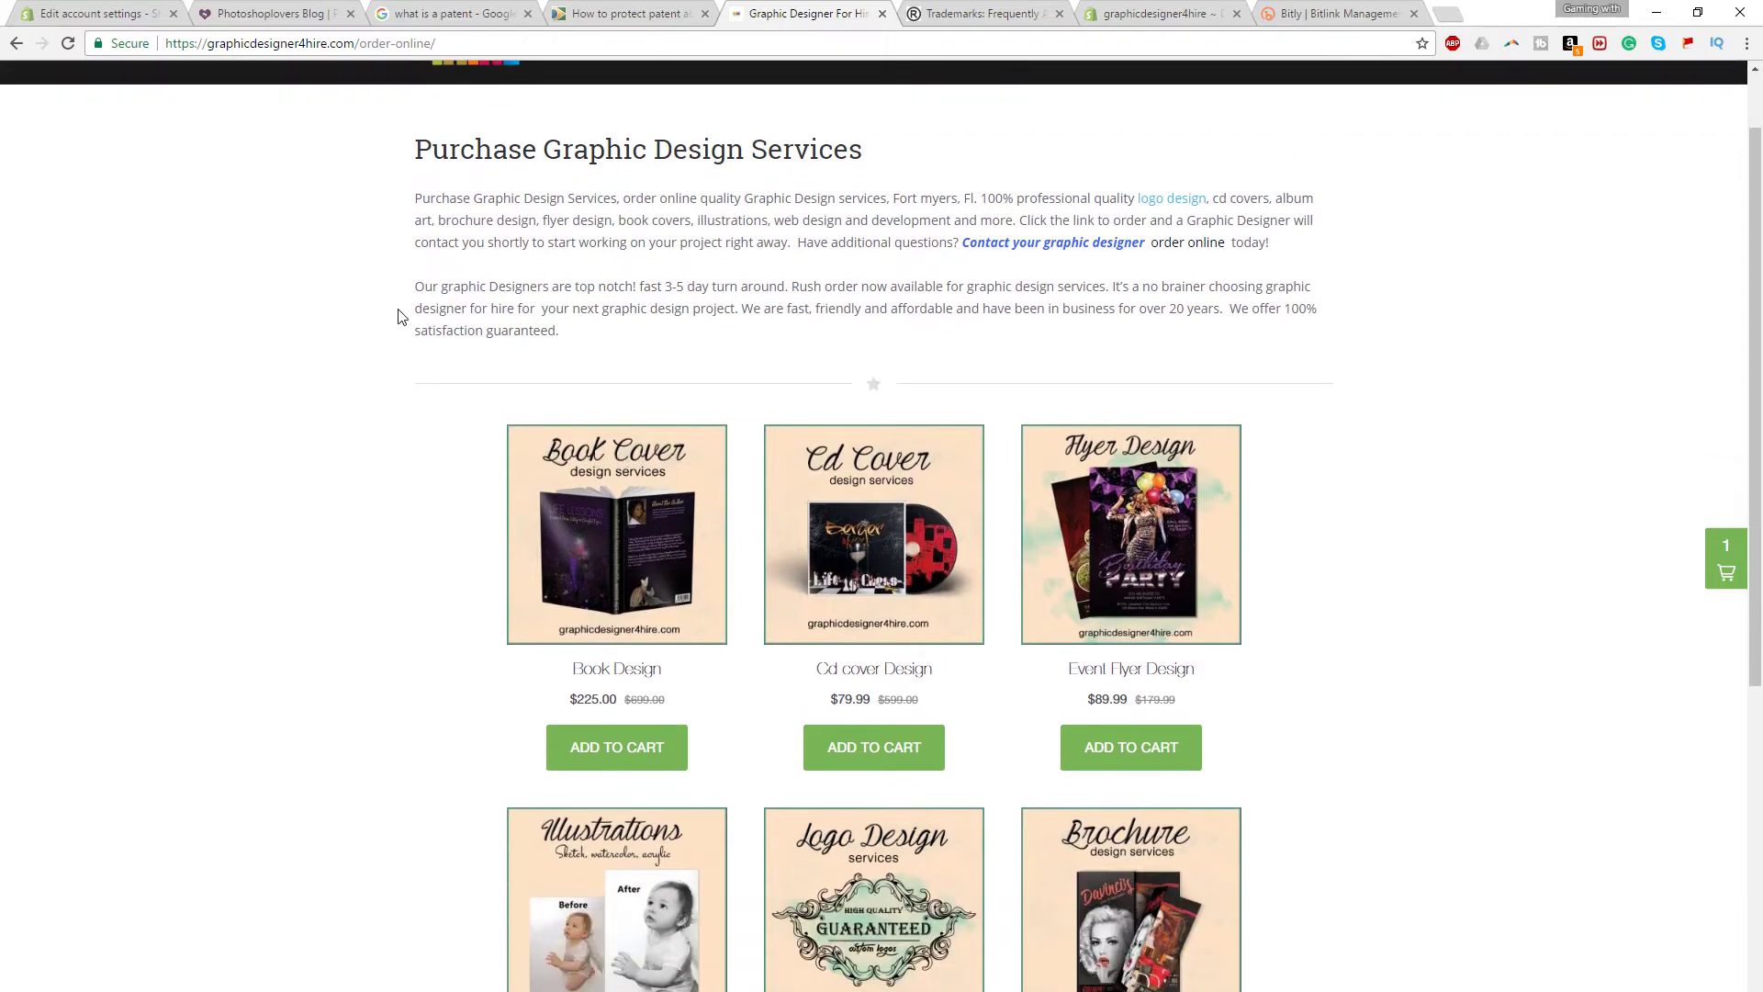
{"action": "scroll", "coordinate": [398, 315], "scroll_direction": "down", "scroll_amount": 1}
{"action": "scroll", "coordinate": [425, 299], "scroll_direction": "up", "scroll_amount": 2}
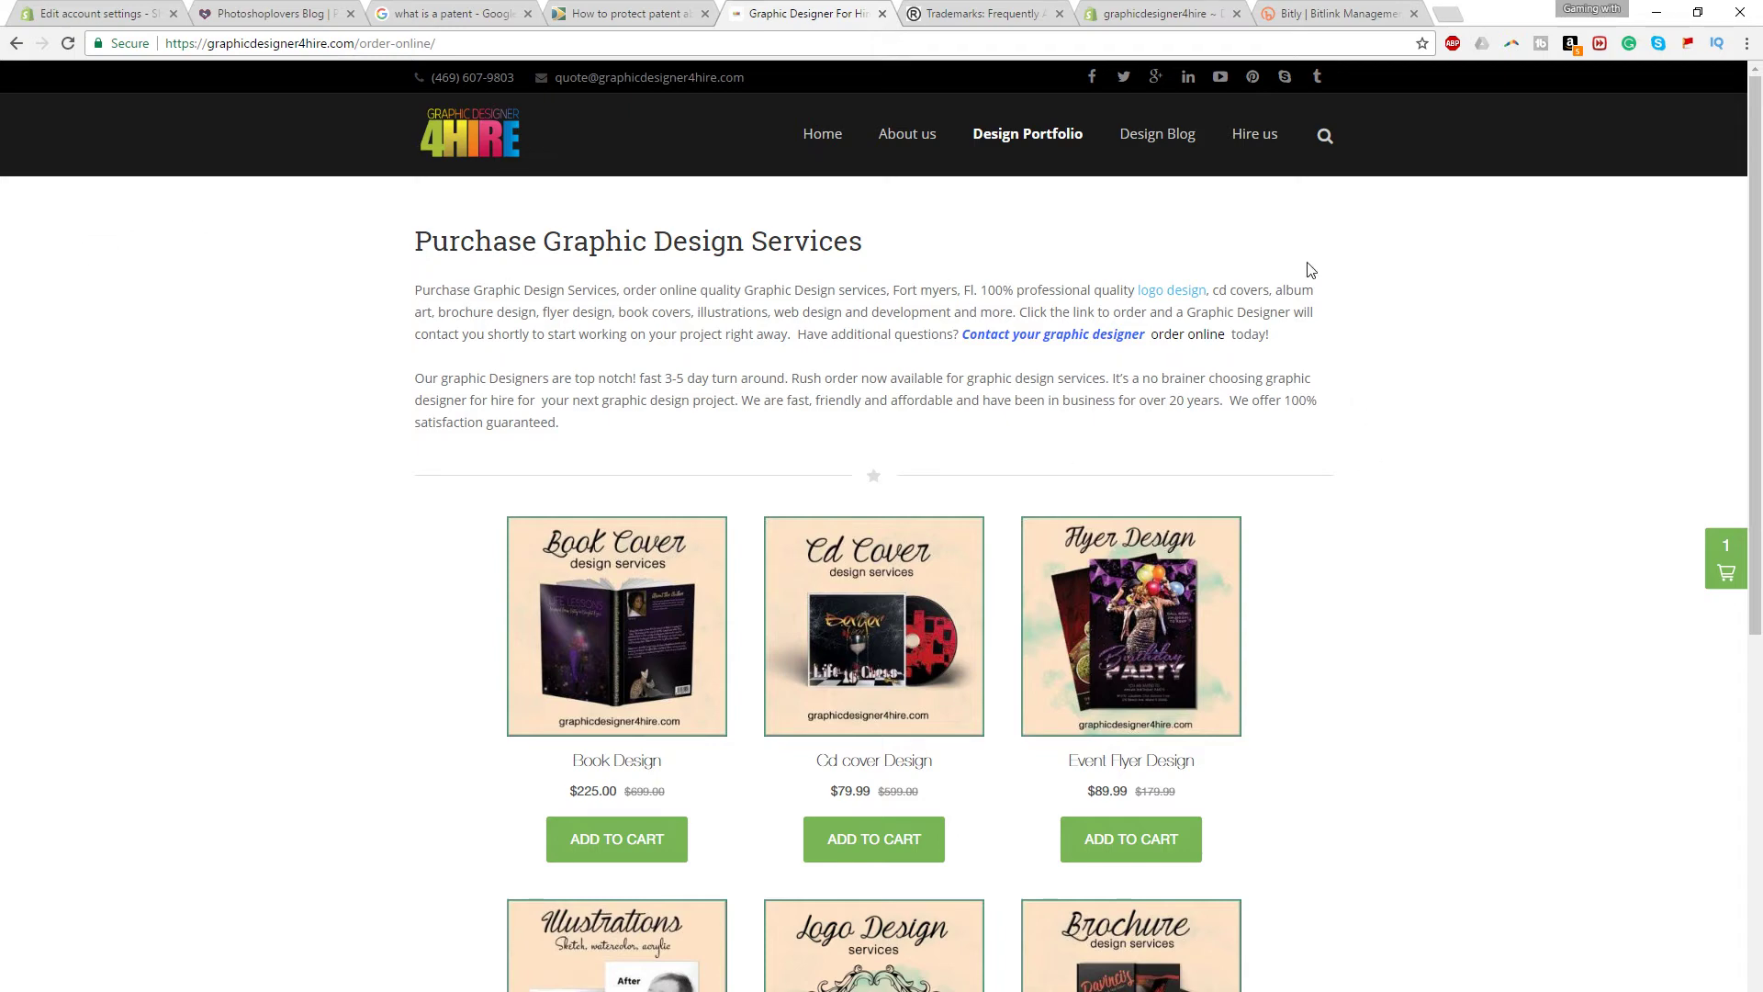
{"action": "scroll", "coordinate": [436, 306], "scroll_direction": "down", "scroll_amount": 2}
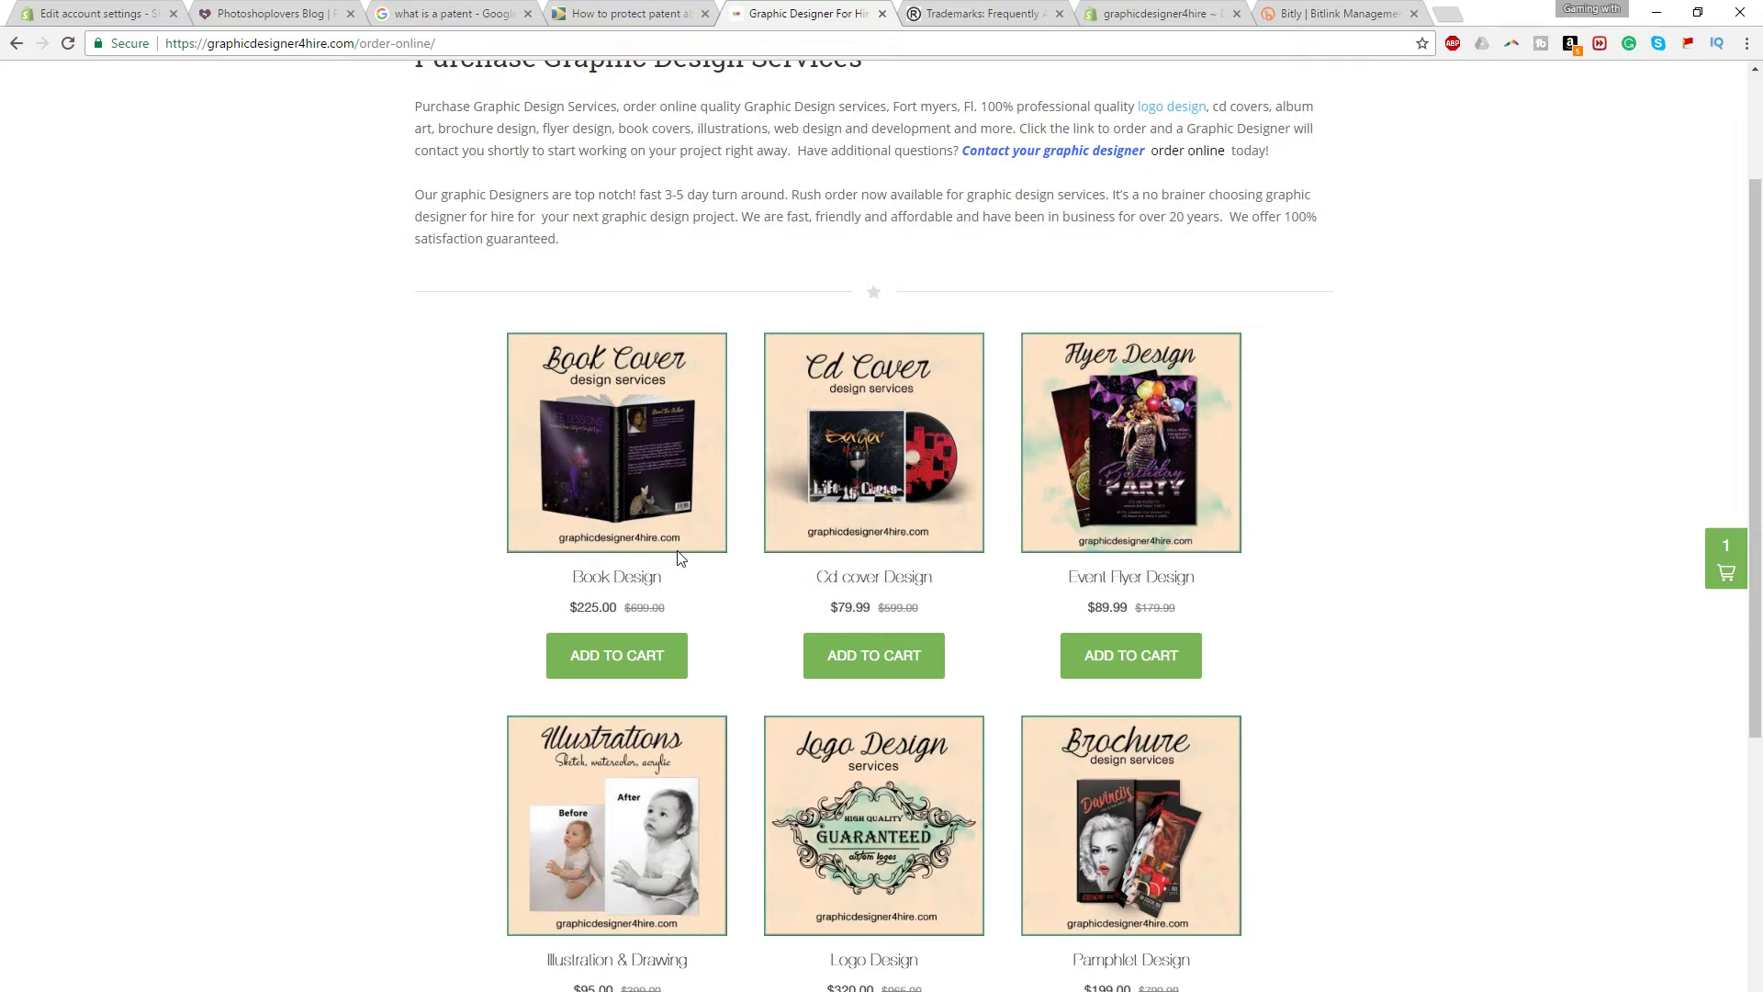
Add Book Design next to Logo Design for a $545.00 cart, then visit Photoshop Lovers
{"action": "left_click", "coordinate": [615, 662]}
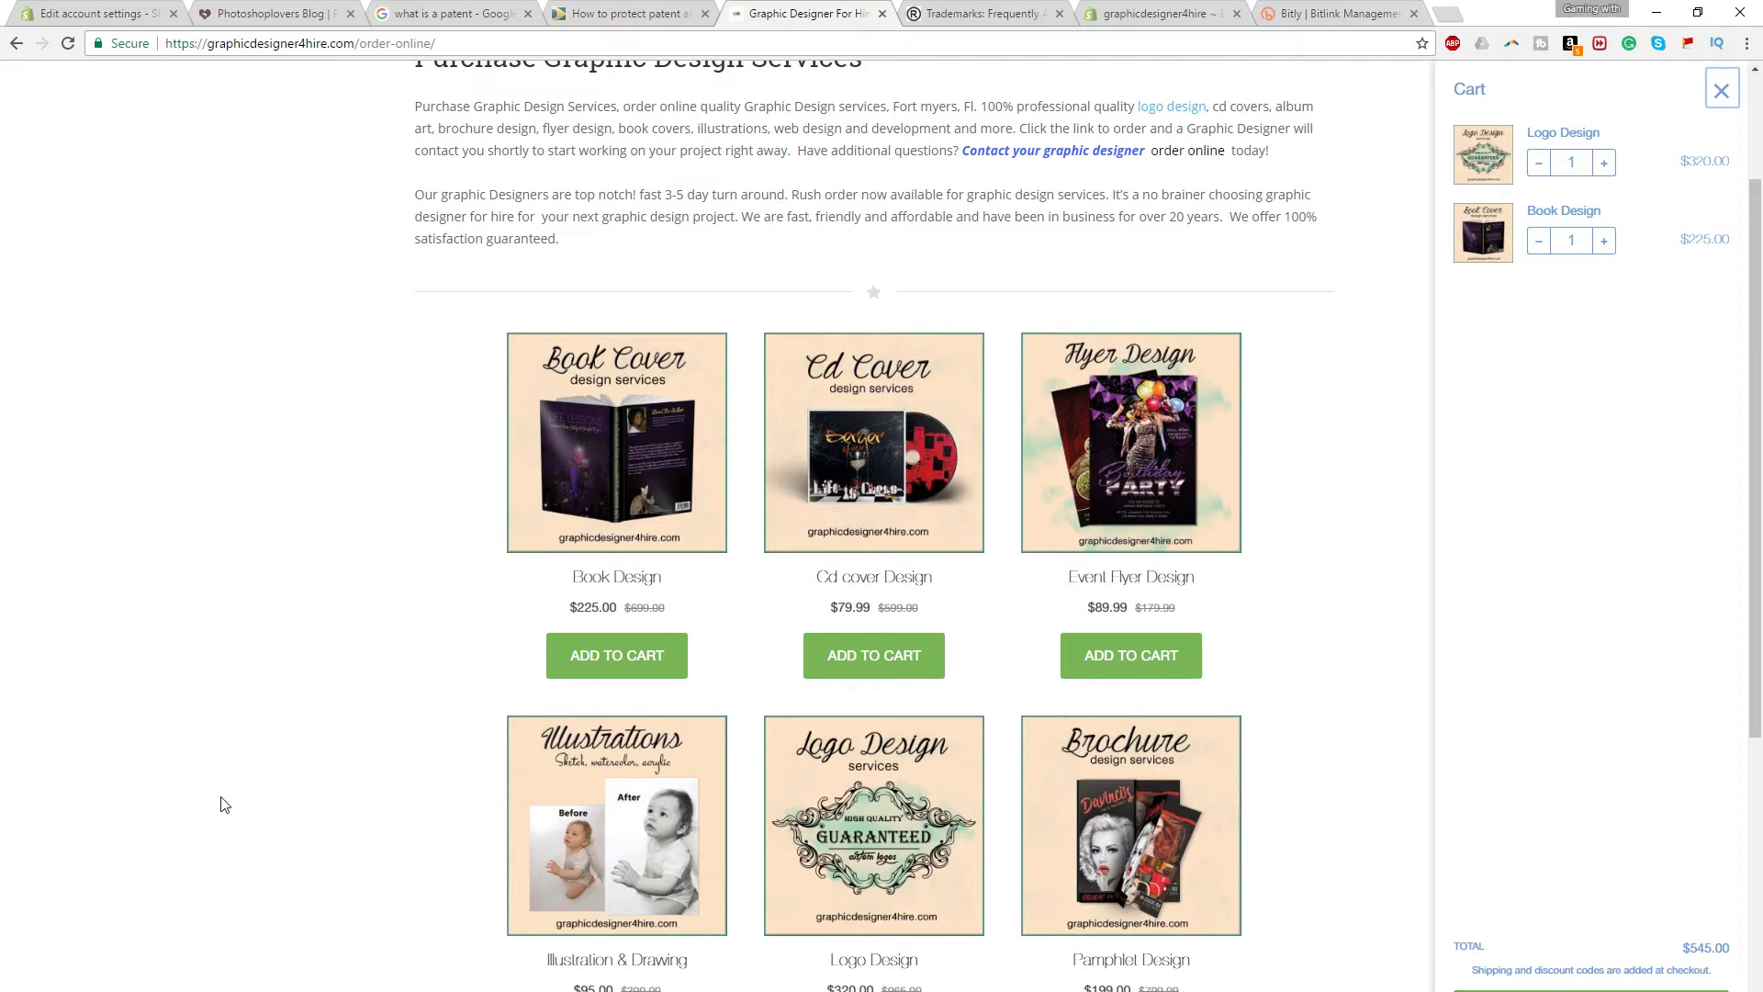
{"action": "scroll", "coordinate": [345, 710], "scroll_direction": "down", "scroll_amount": 5}
{"action": "scroll", "coordinate": [346, 718], "scroll_direction": "up", "scroll_amount": 3}
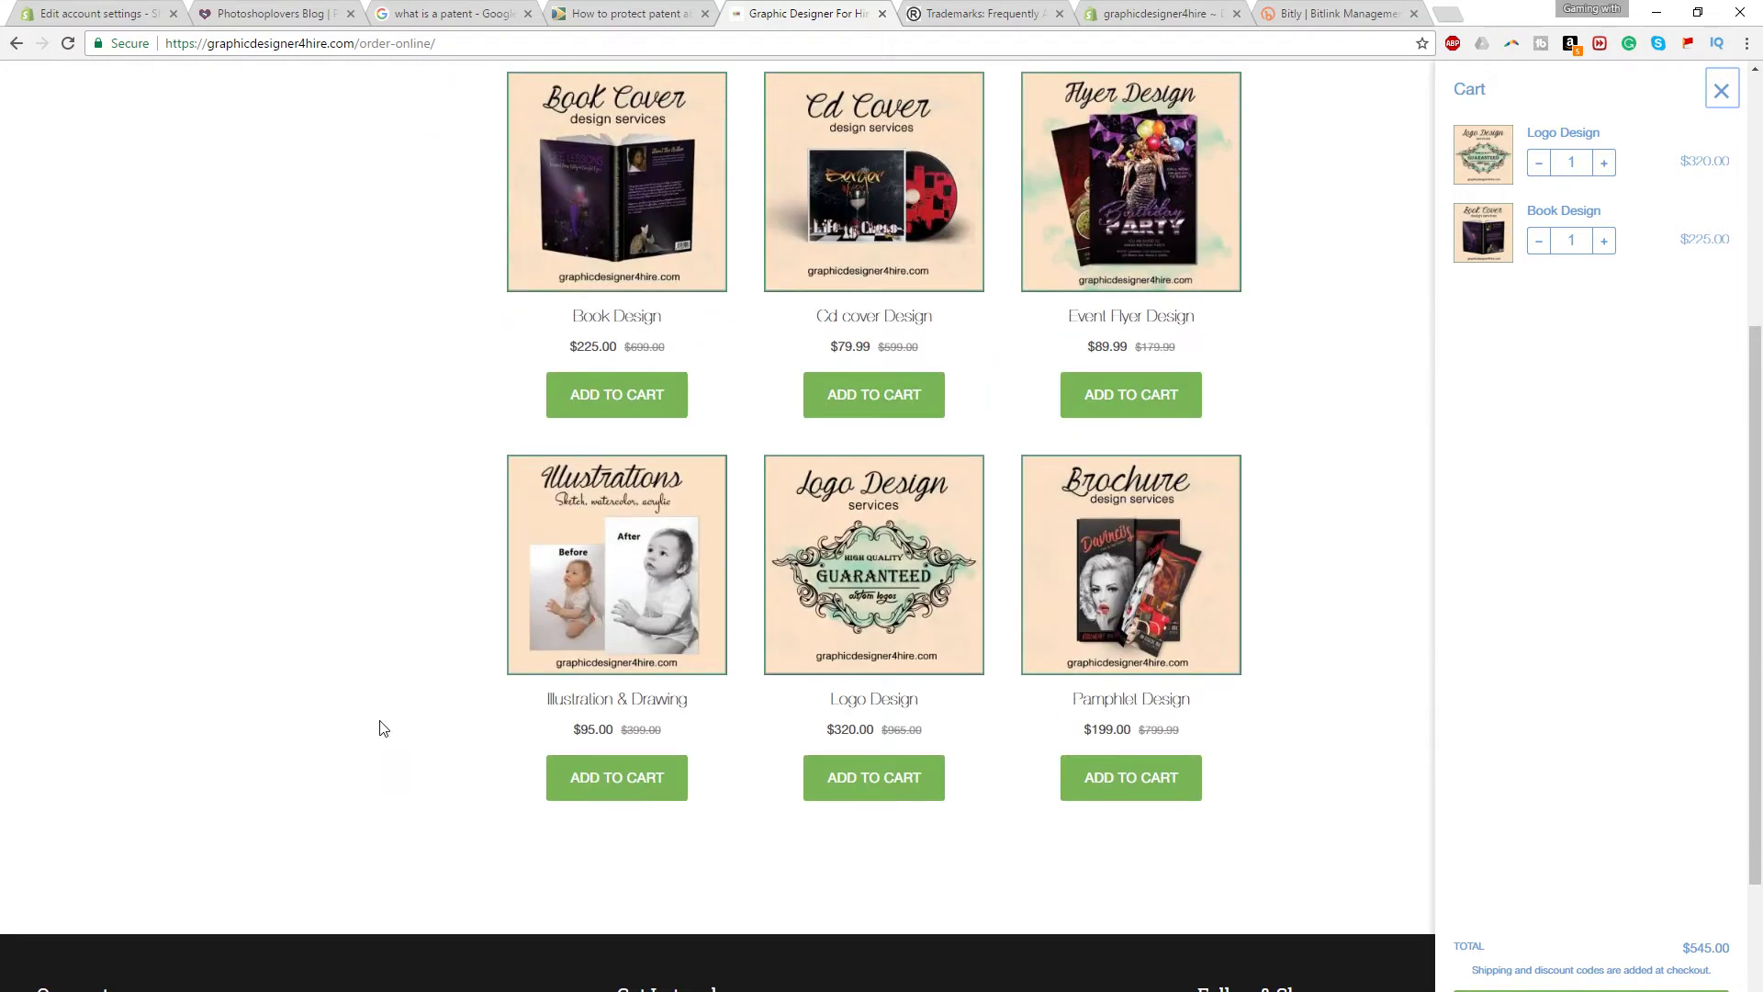
{"action": "scroll", "coordinate": [385, 703], "scroll_direction": "up", "scroll_amount": 1}
{"action": "scroll", "coordinate": [386, 703], "scroll_direction": "up", "scroll_amount": 3}
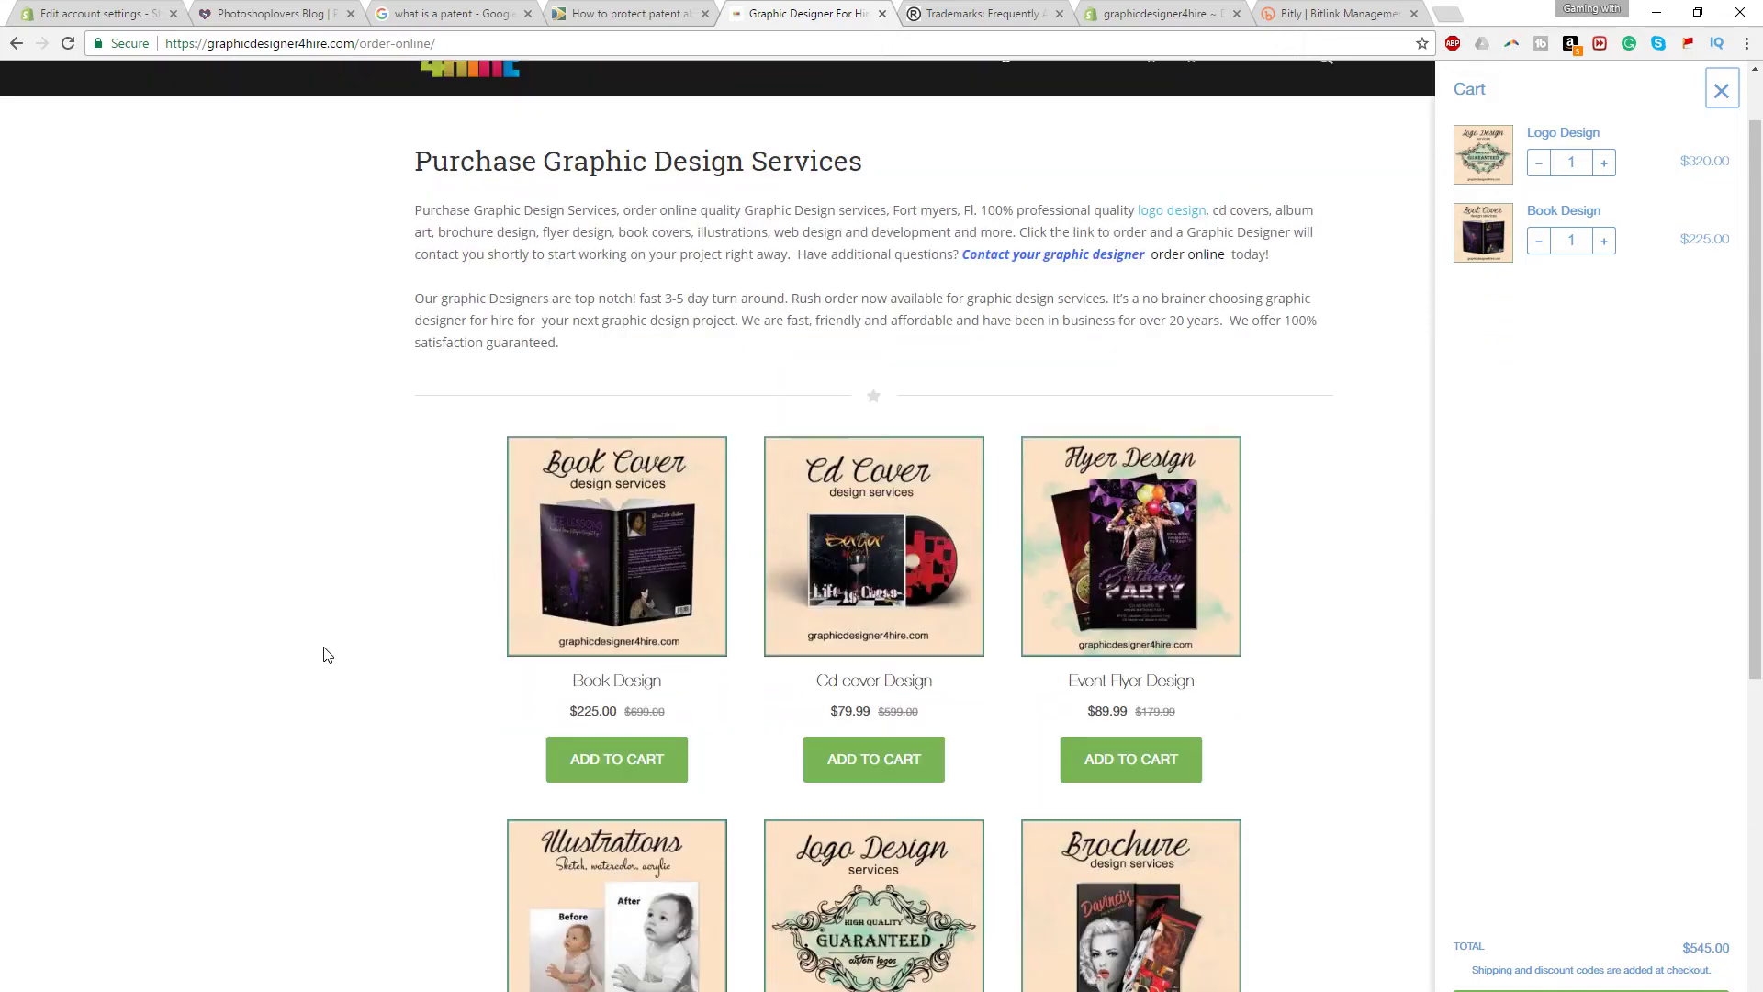
{"action": "scroll", "coordinate": [385, 703], "scroll_direction": "up", "scroll_amount": 1}
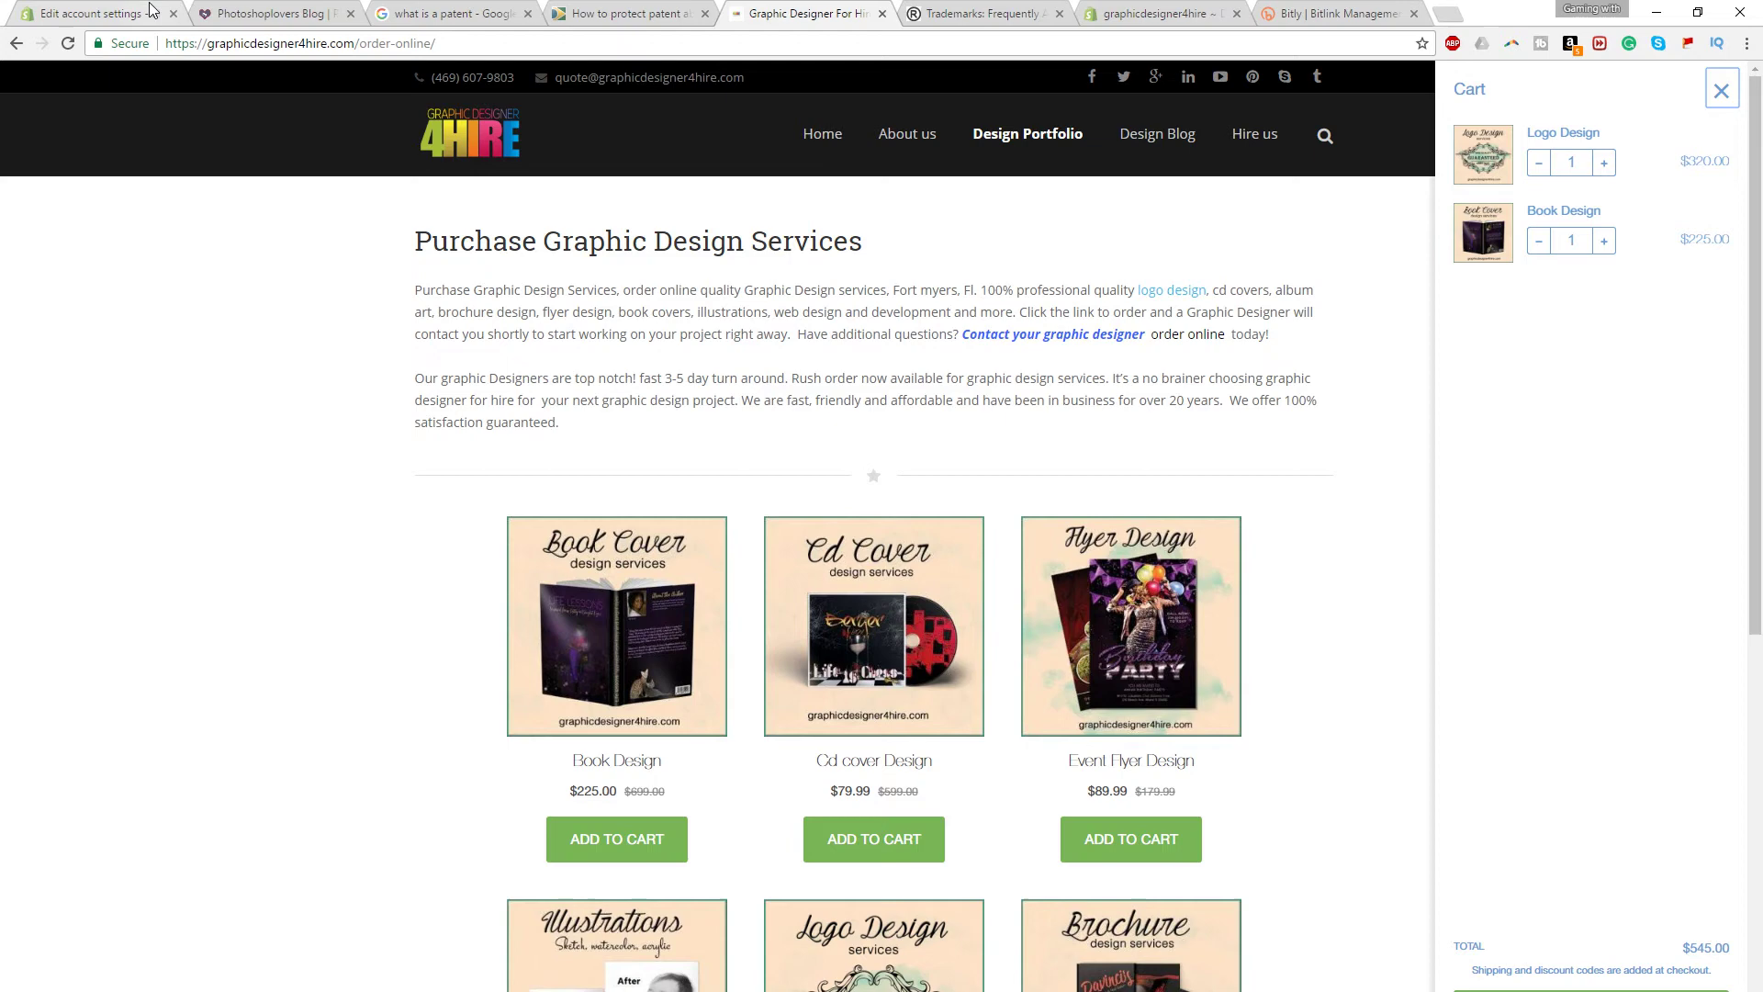
{"action": "left_click", "coordinate": [241, 13]}
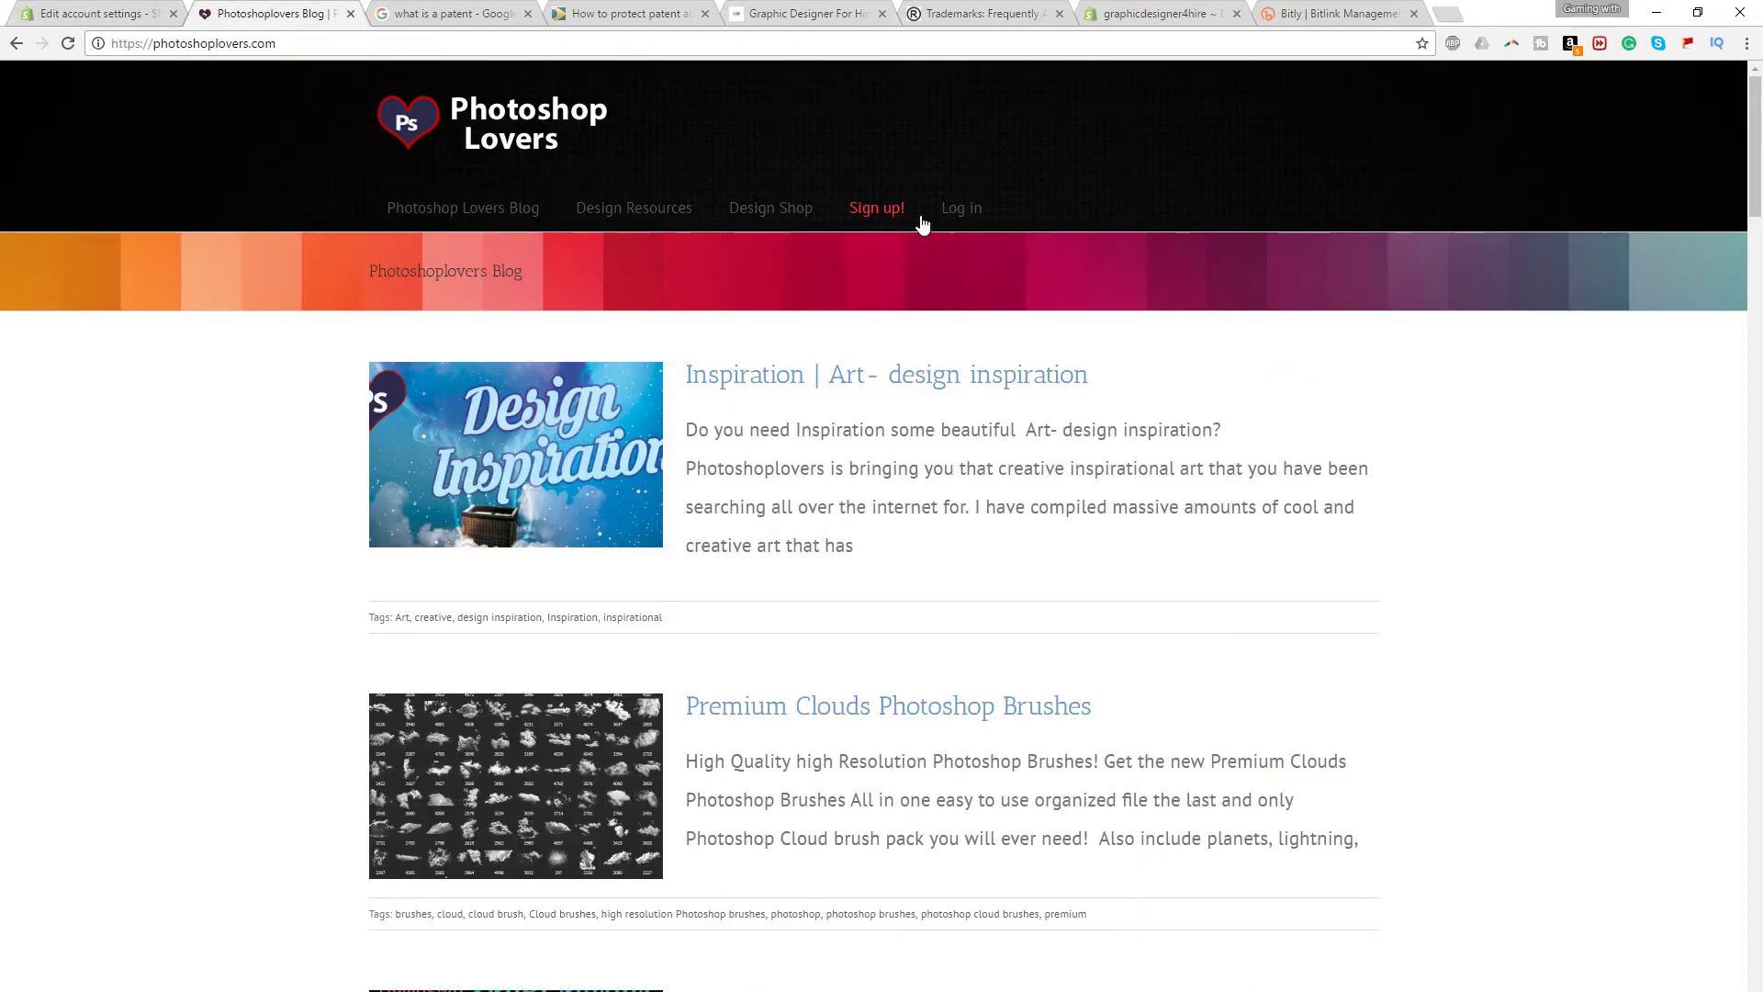
Visit Design Resources, go back, and open the Design Shop with the $30 Alien tank top
{"action": "left_click", "coordinate": [677, 214]}
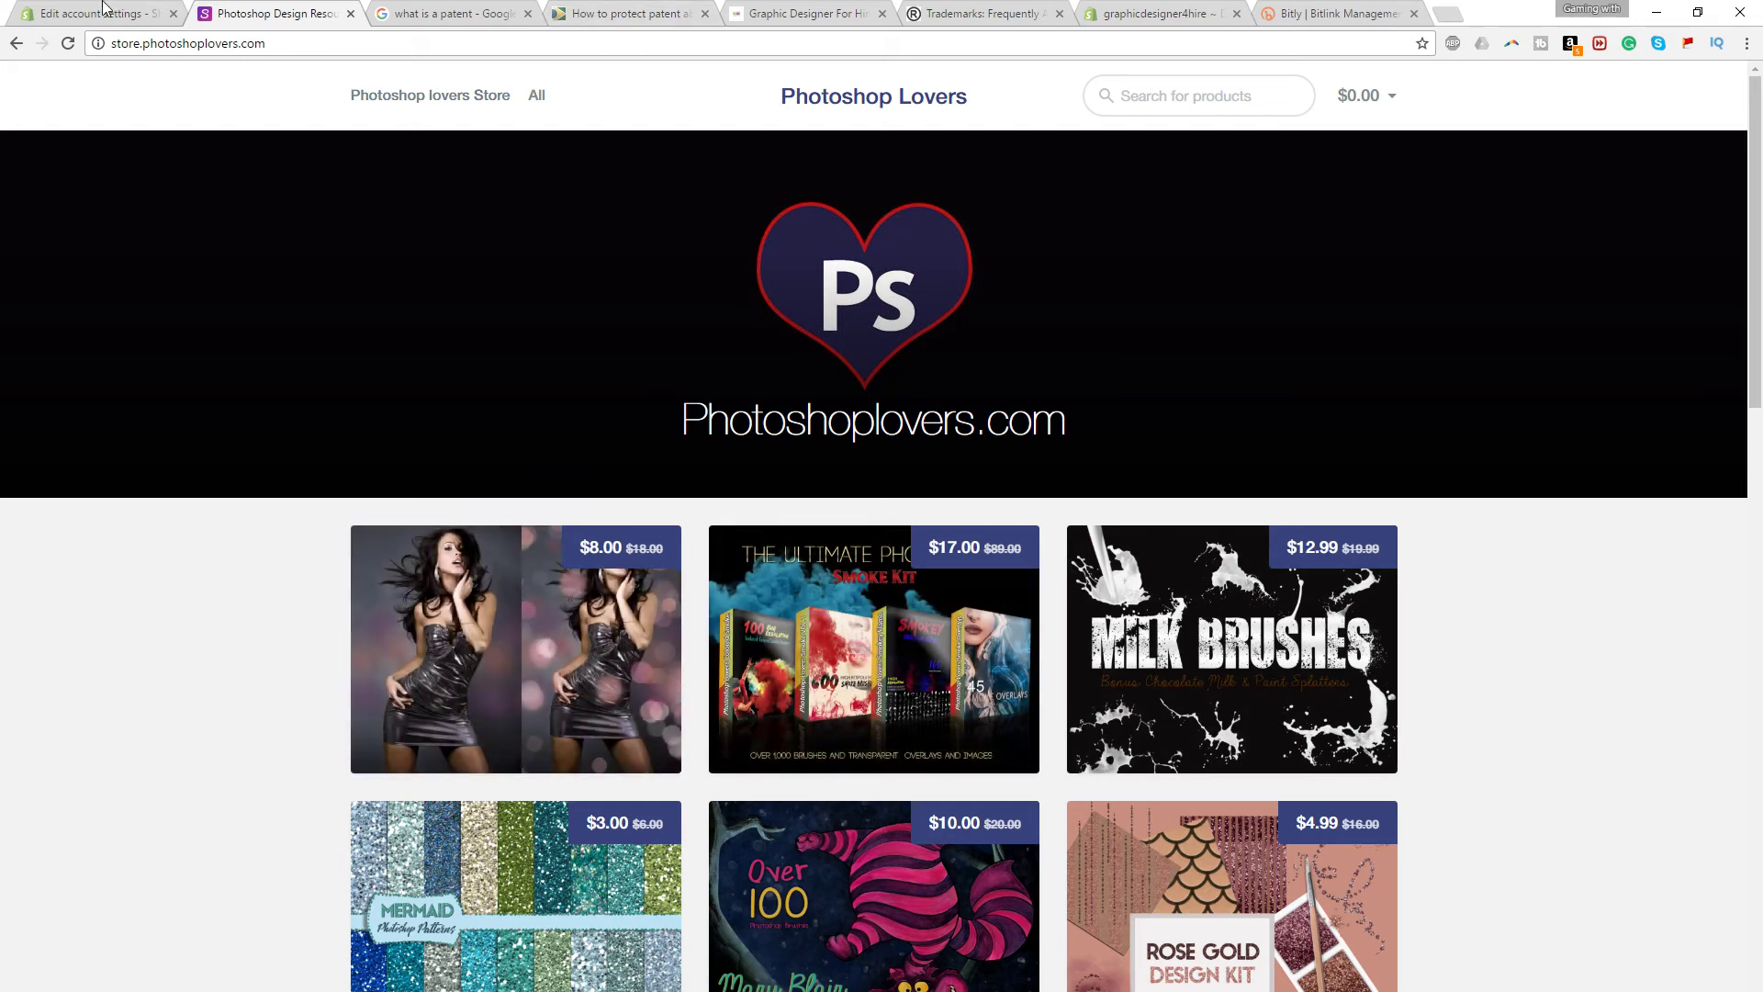
{"action": "left_click", "coordinate": [17, 43]}
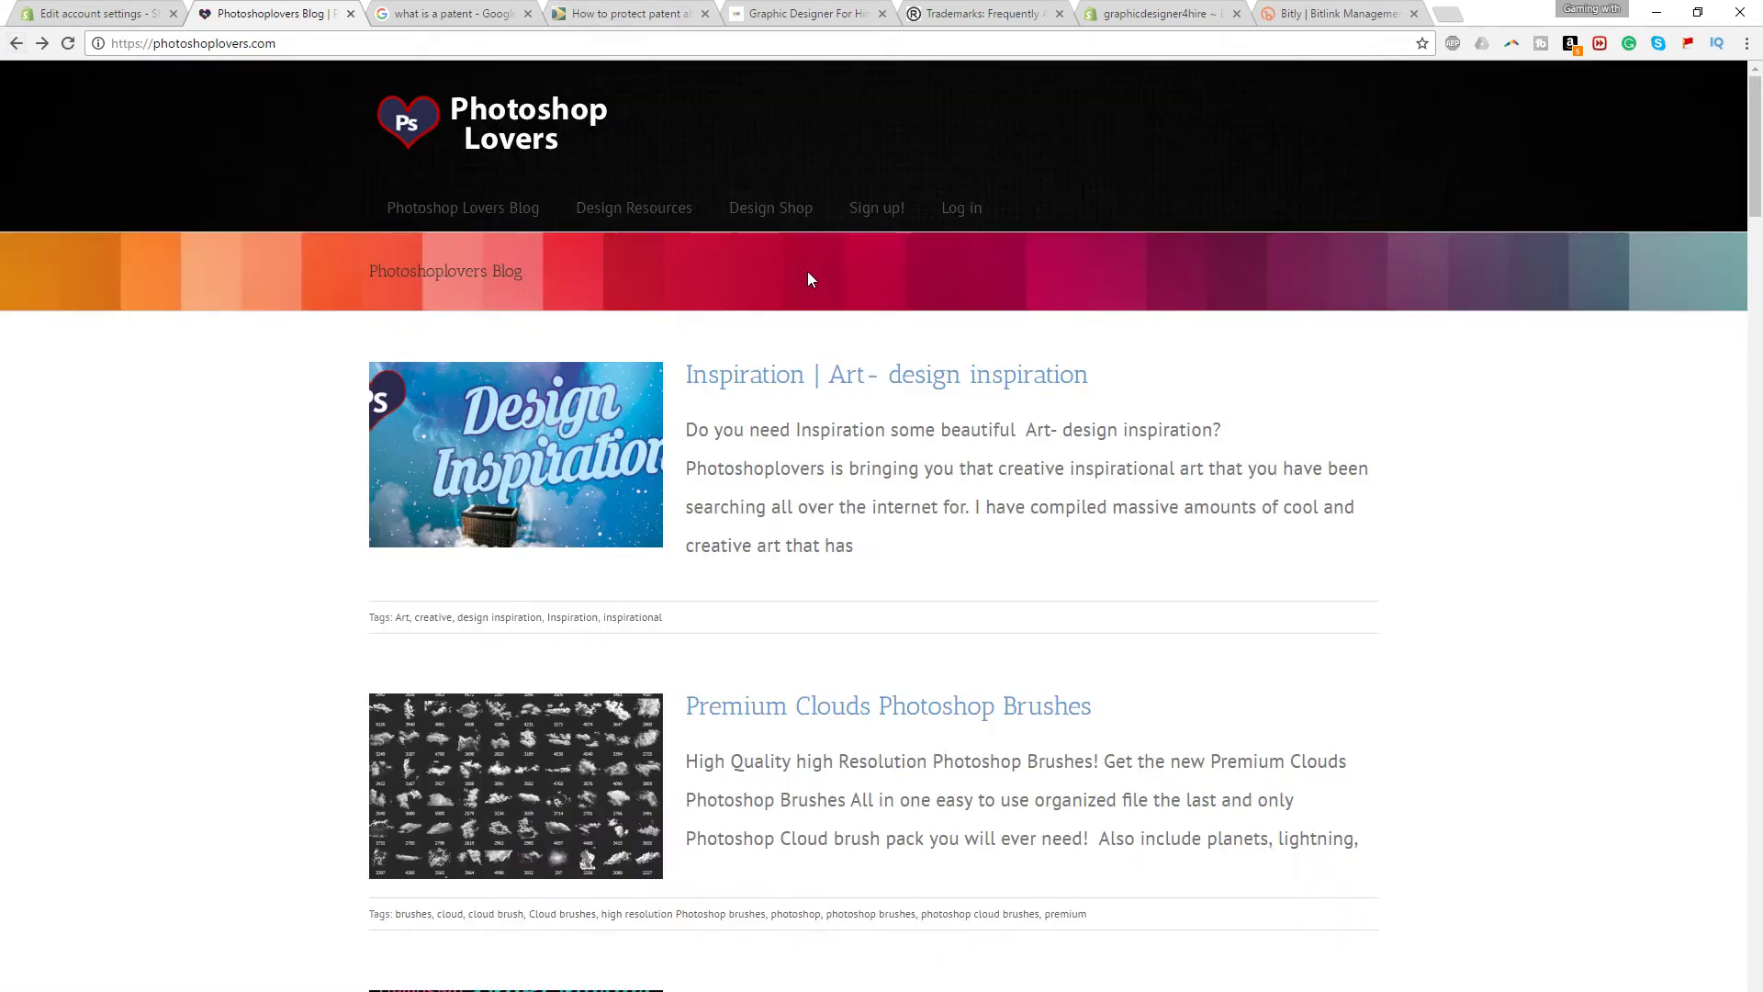
{"action": "left_click", "coordinate": [771, 208]}
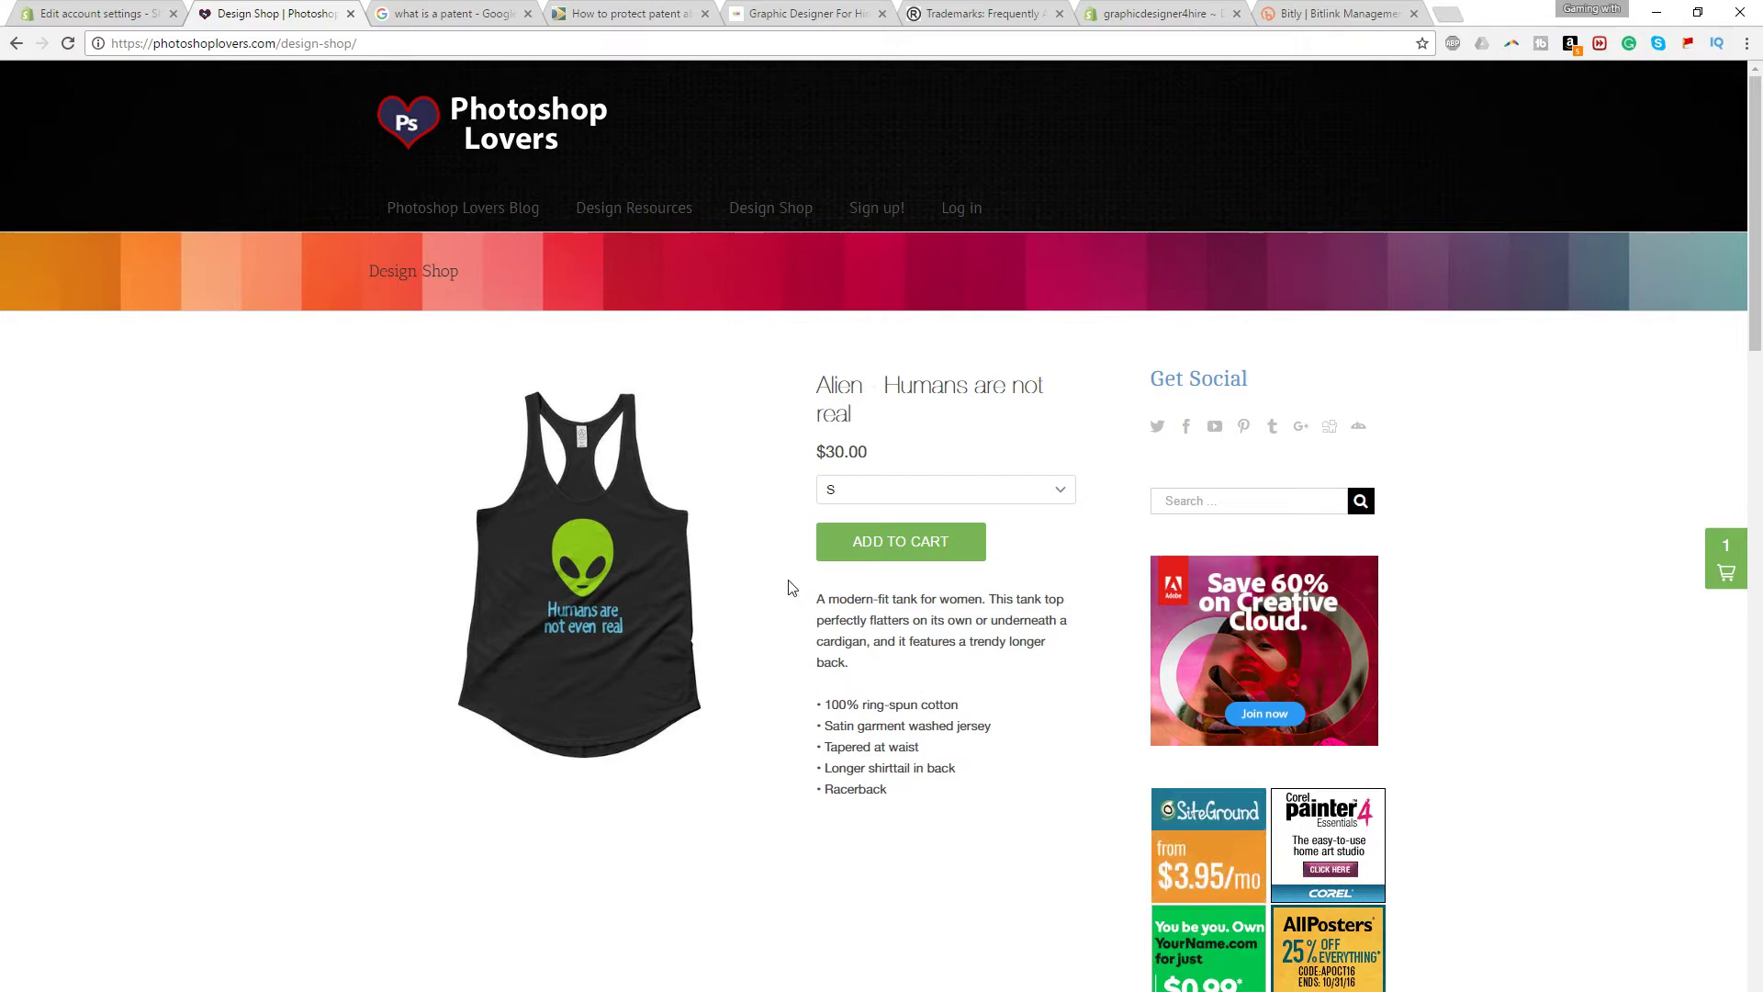
Add a second size S Alien tank top, review the $60.00 checkout, and return to Discounts
{"action": "left_click", "coordinate": [883, 489]}
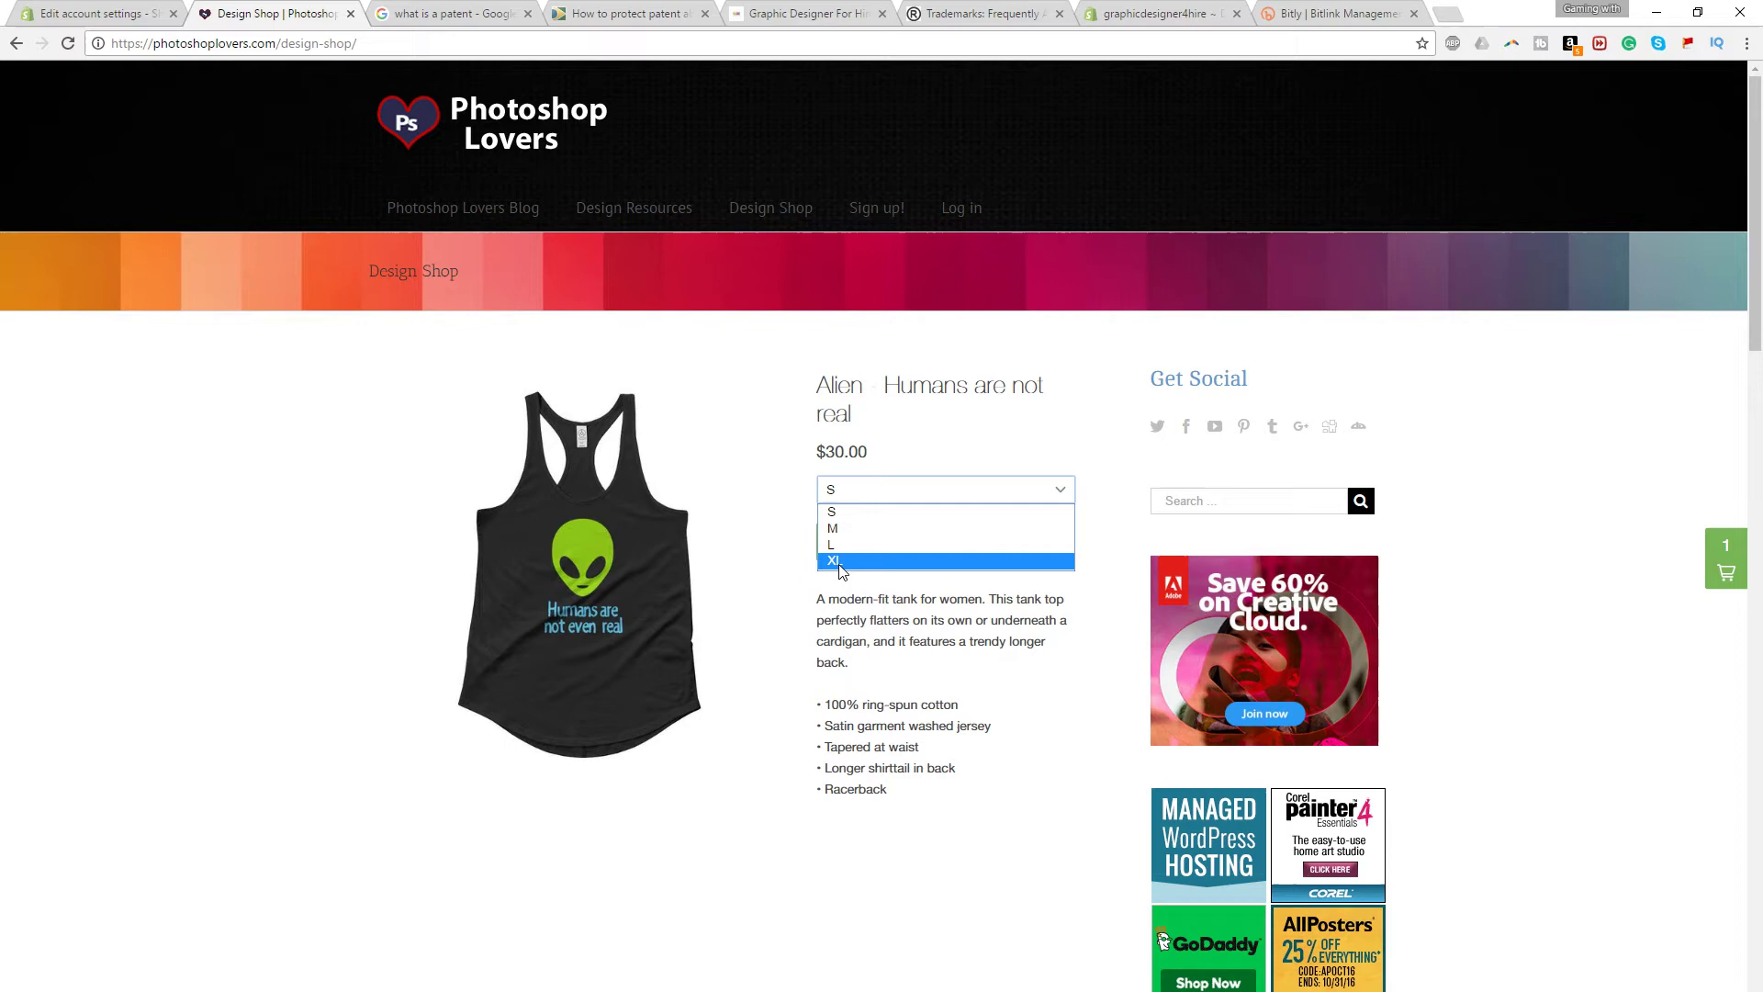
{"action": "left_click", "coordinate": [739, 479]}
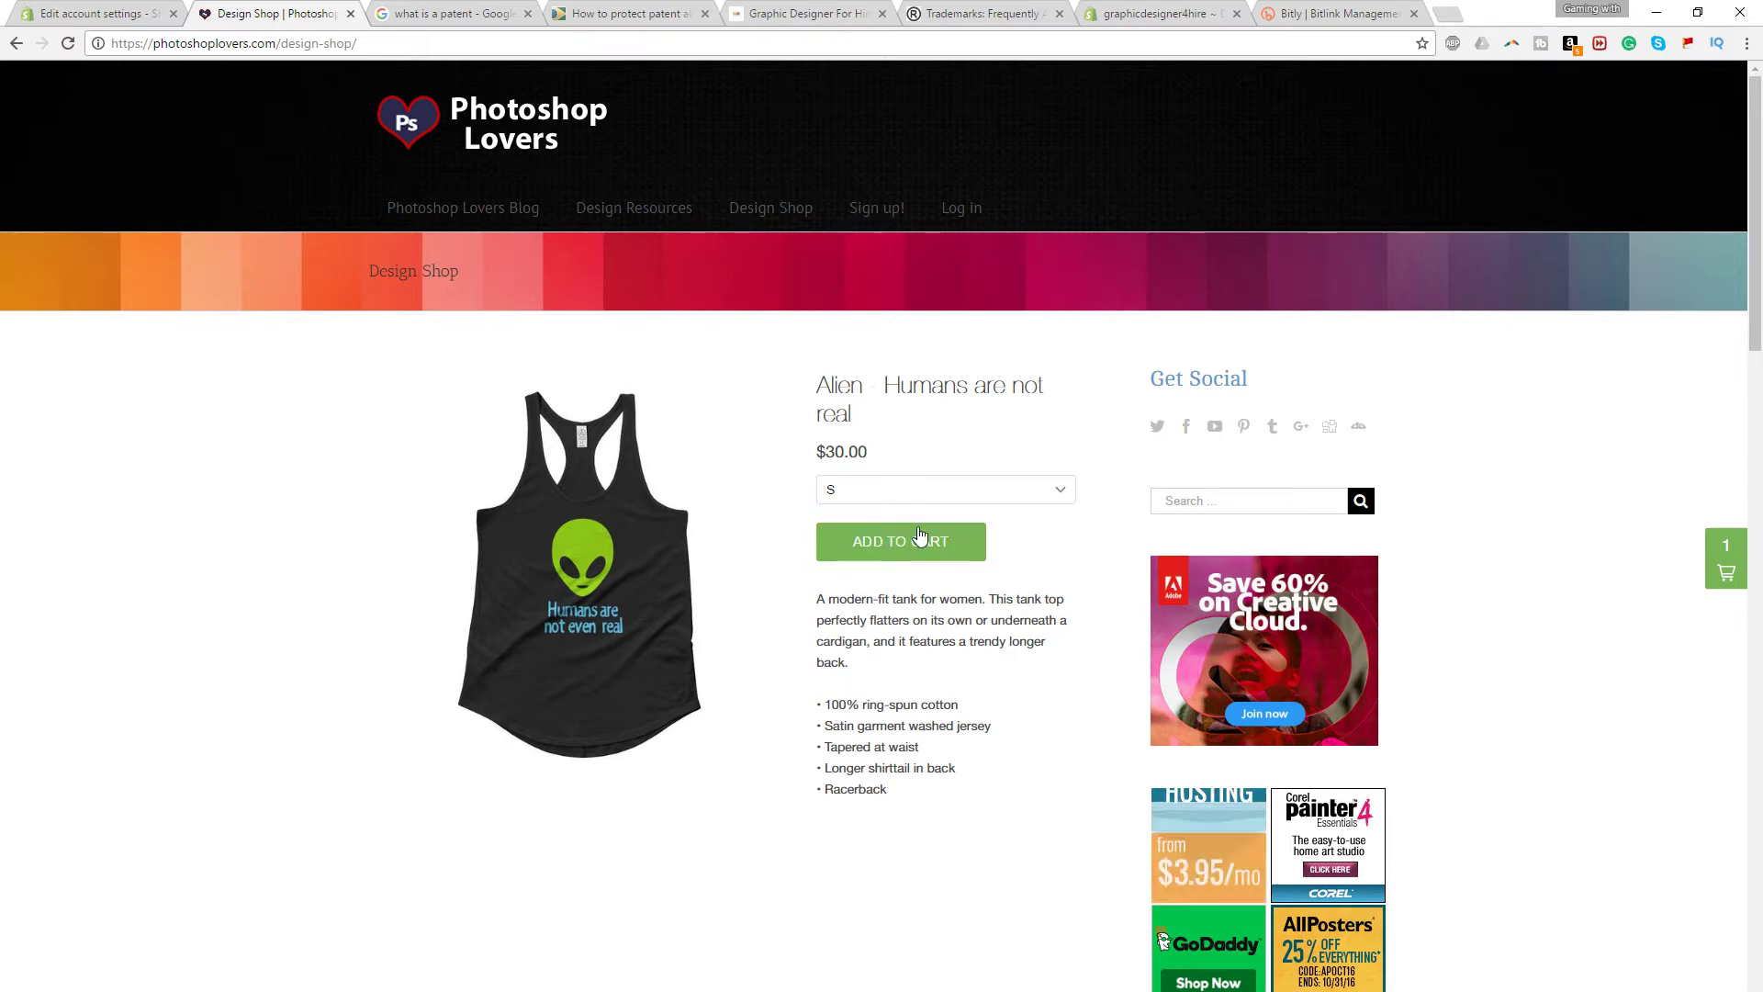
{"action": "left_click", "coordinate": [858, 548]}
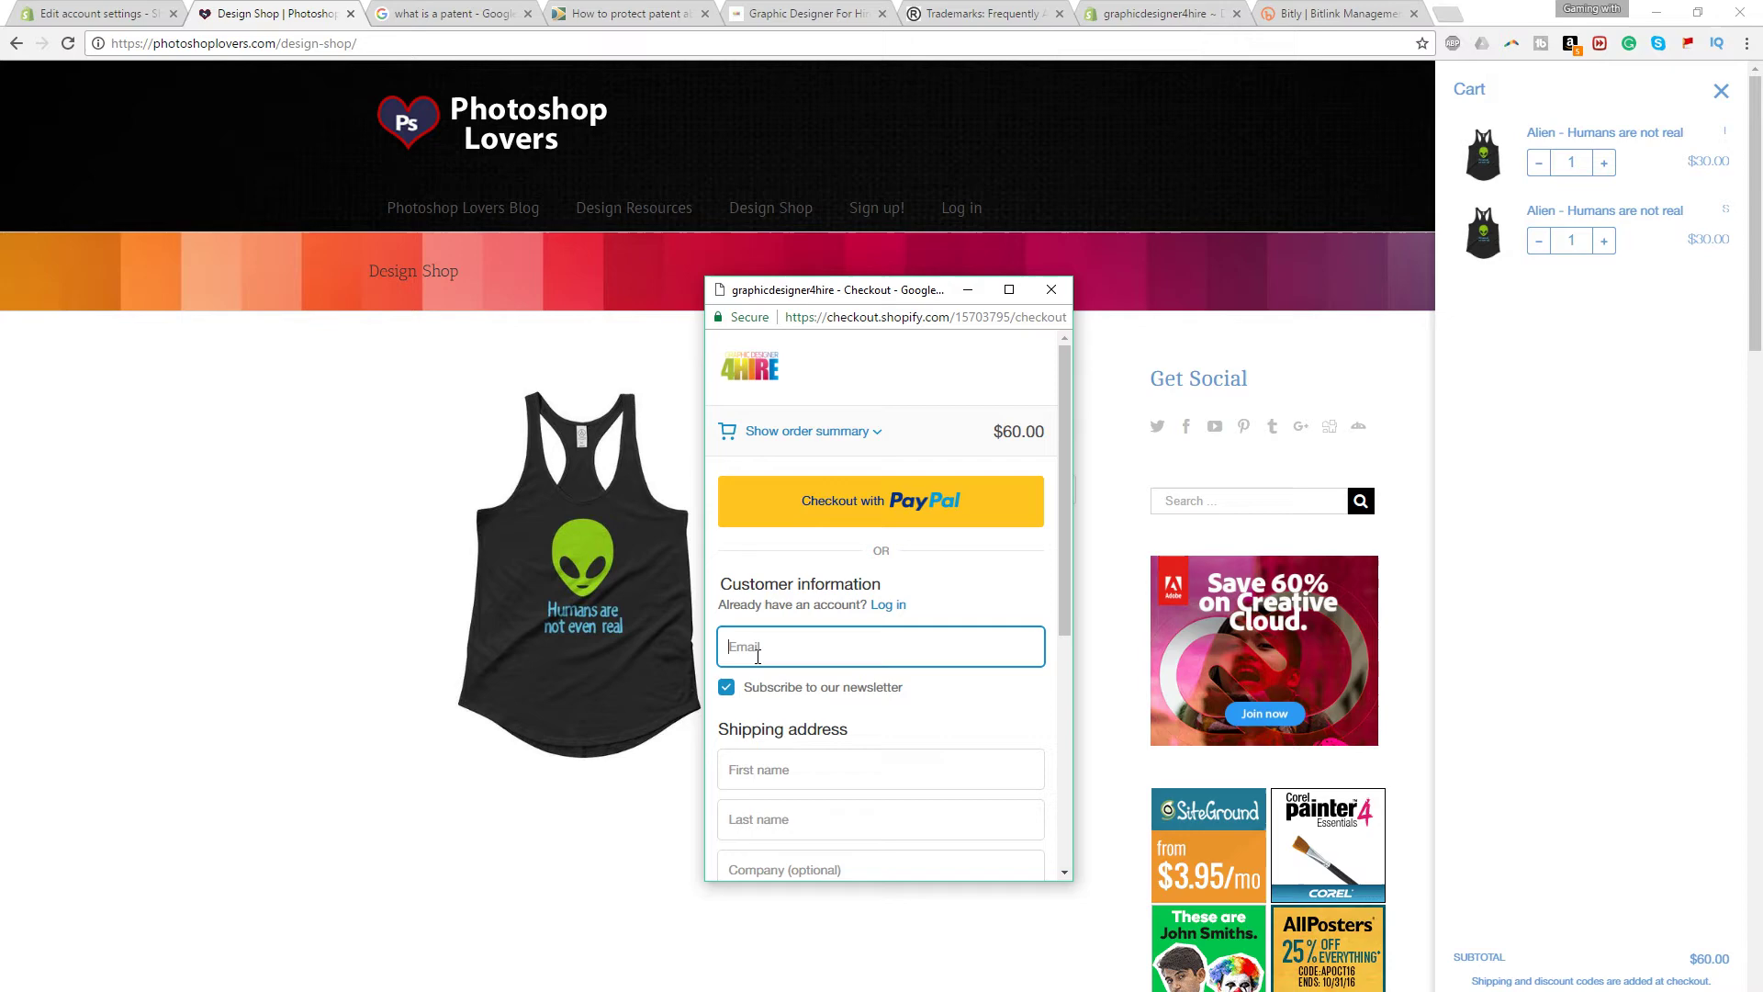
{"action": "scroll", "coordinate": [756, 656], "scroll_direction": "down", "scroll_amount": 5}
{"action": "scroll", "coordinate": [826, 621], "scroll_direction": "up", "scroll_amount": 2}
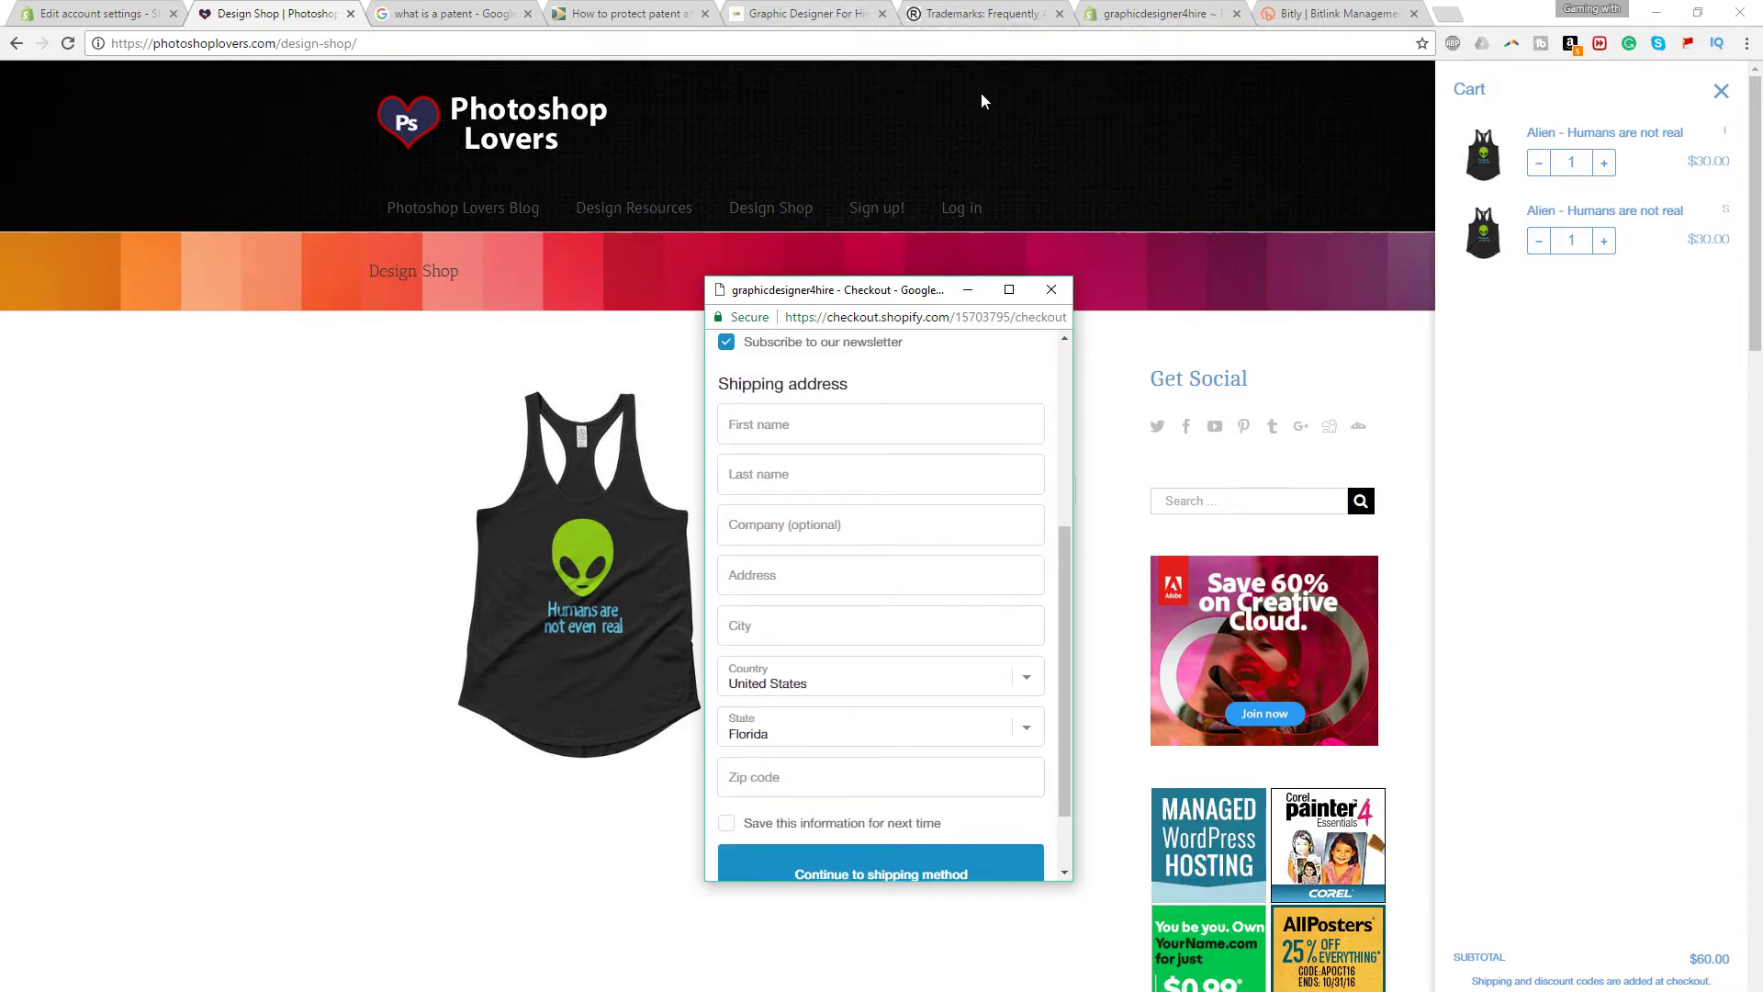
{"action": "left_click", "coordinate": [1051, 289]}
{"action": "left_click", "coordinate": [1158, 14]}
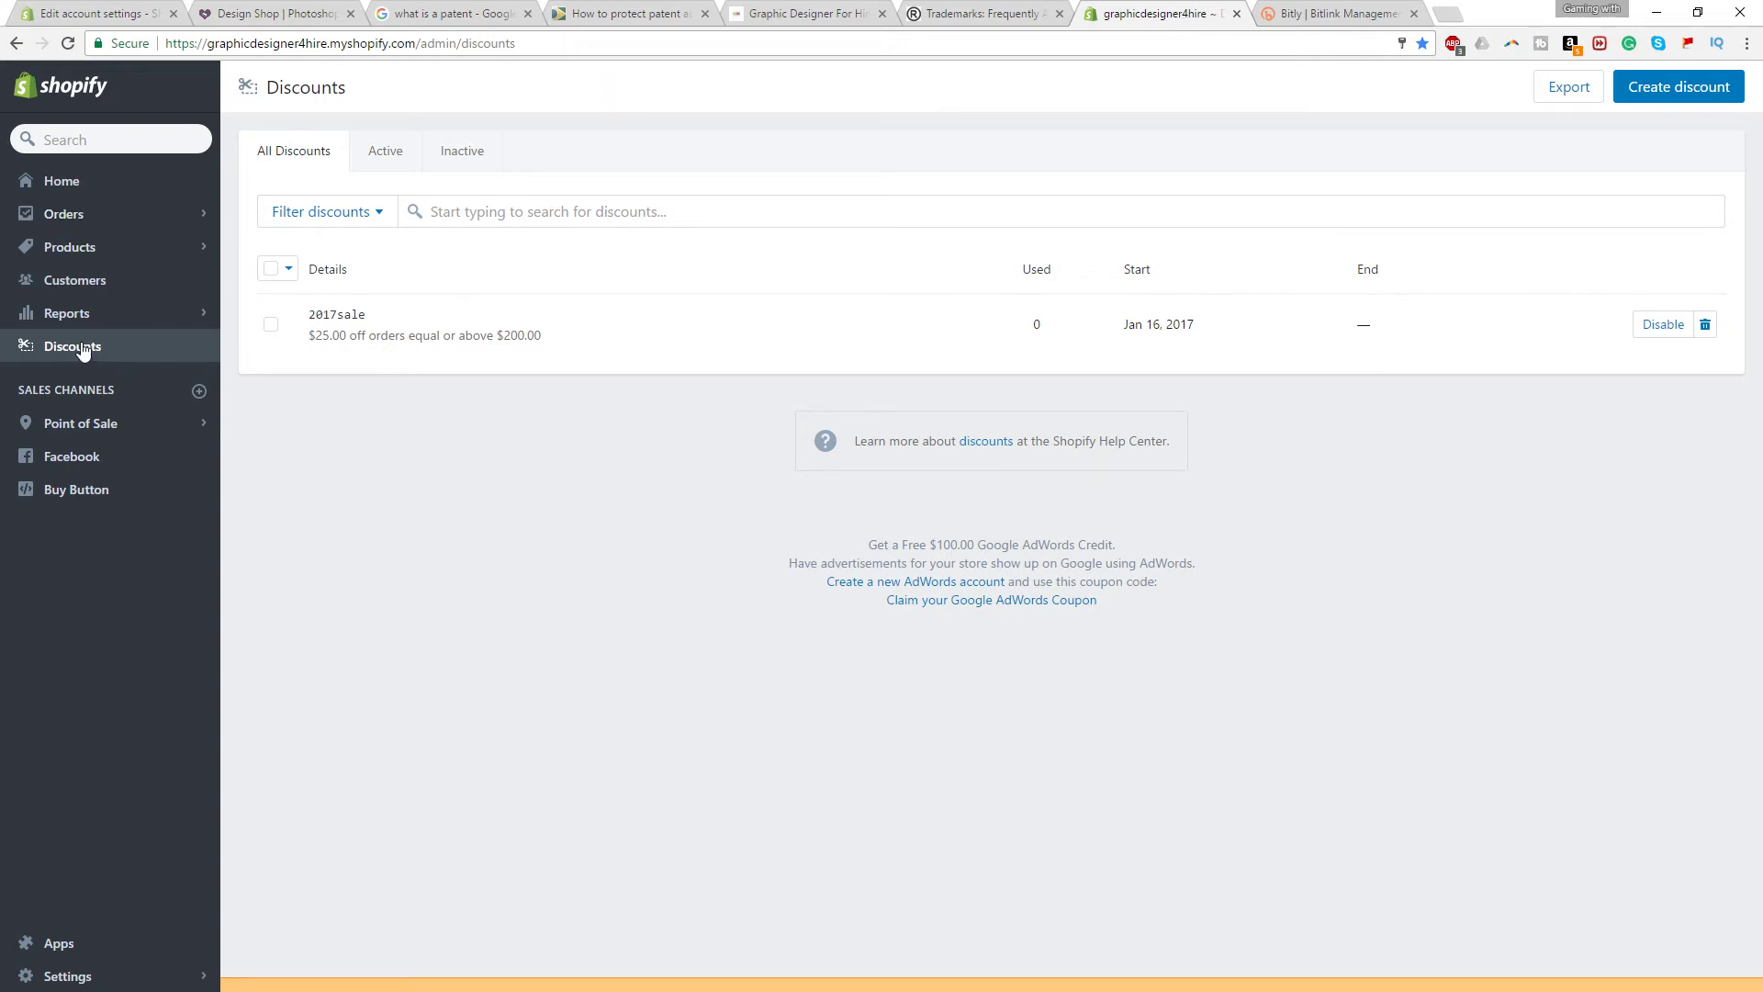
Open the Facebook sales channel's Account page, which asks to reconnect Facebook
{"action": "left_click", "coordinate": [65, 457]}
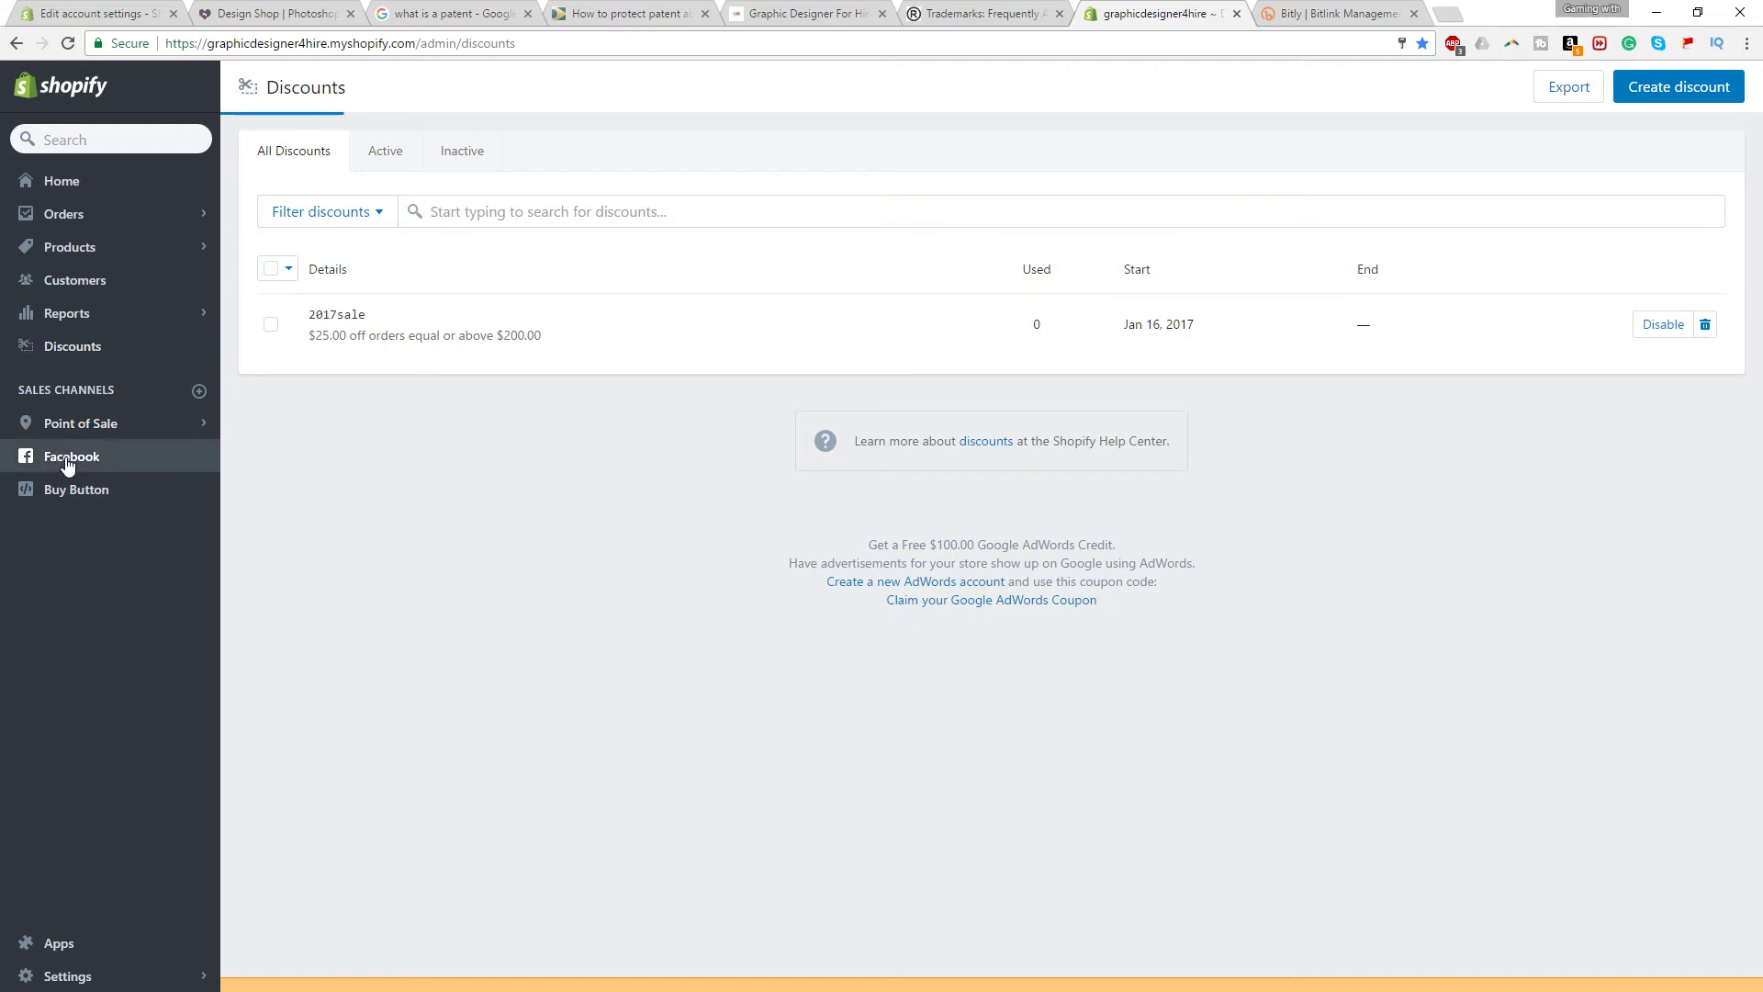
{"action": "left_click", "coordinate": [62, 181]}
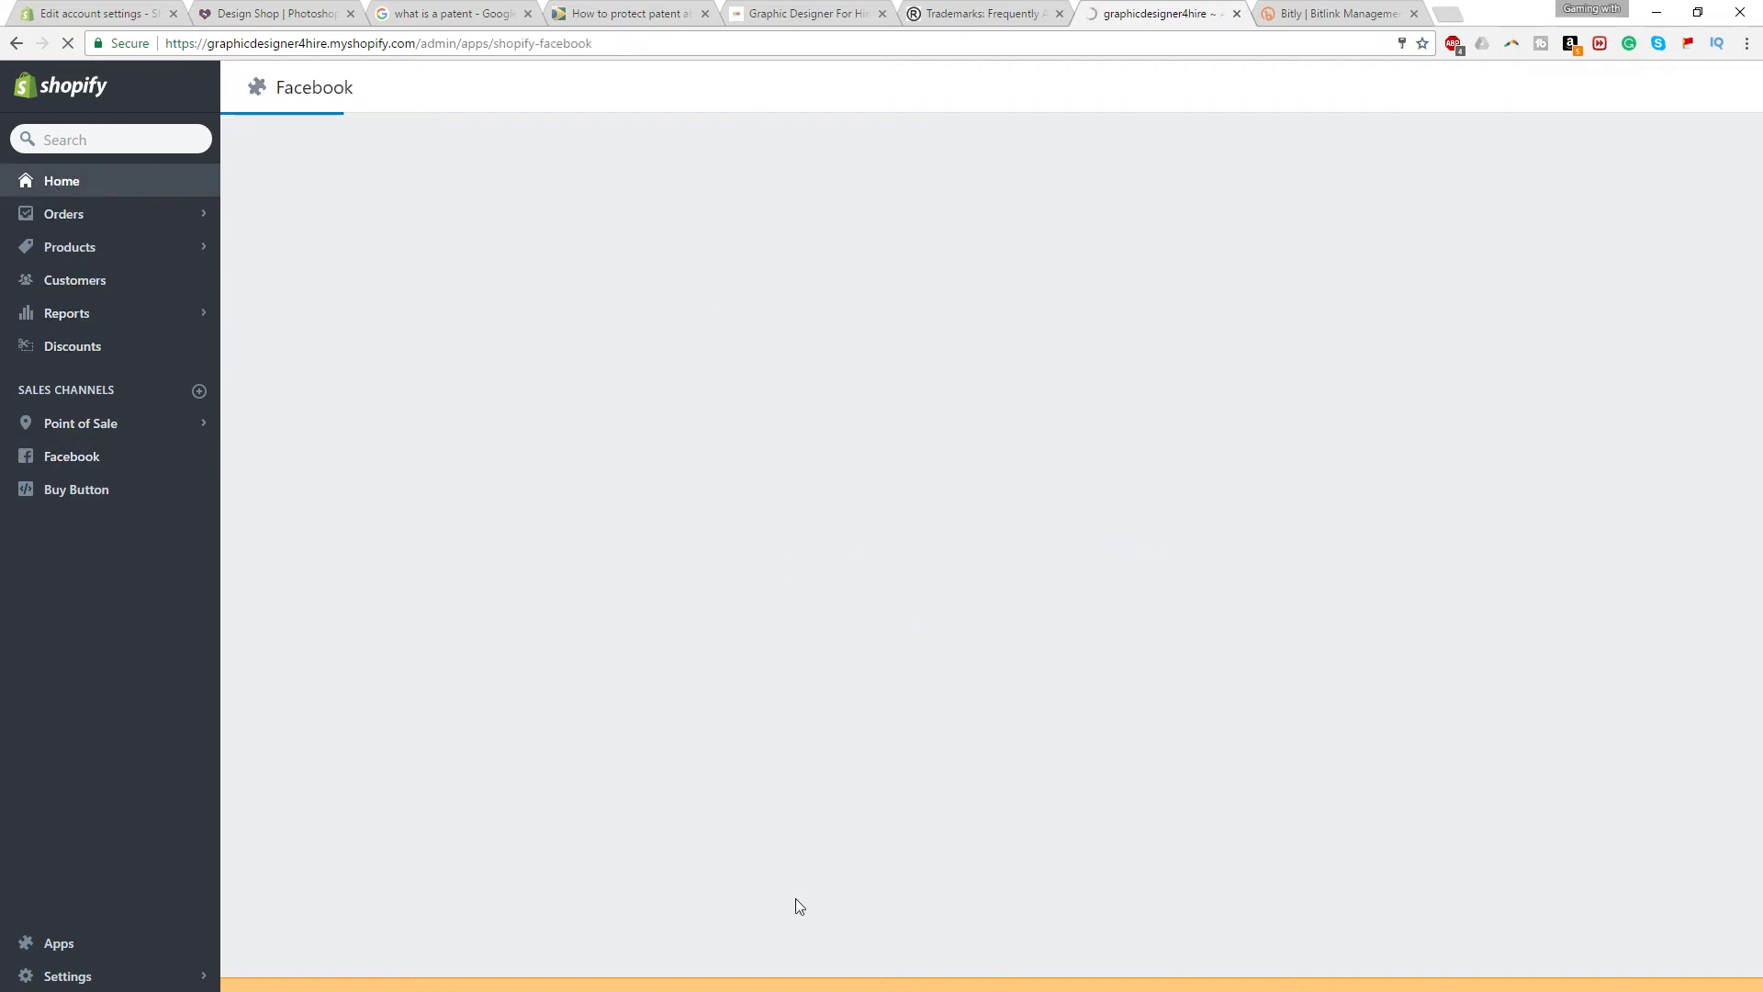
{"action": "left_click", "coordinate": [985, 15]}
{"action": "left_click", "coordinate": [1155, 14]}
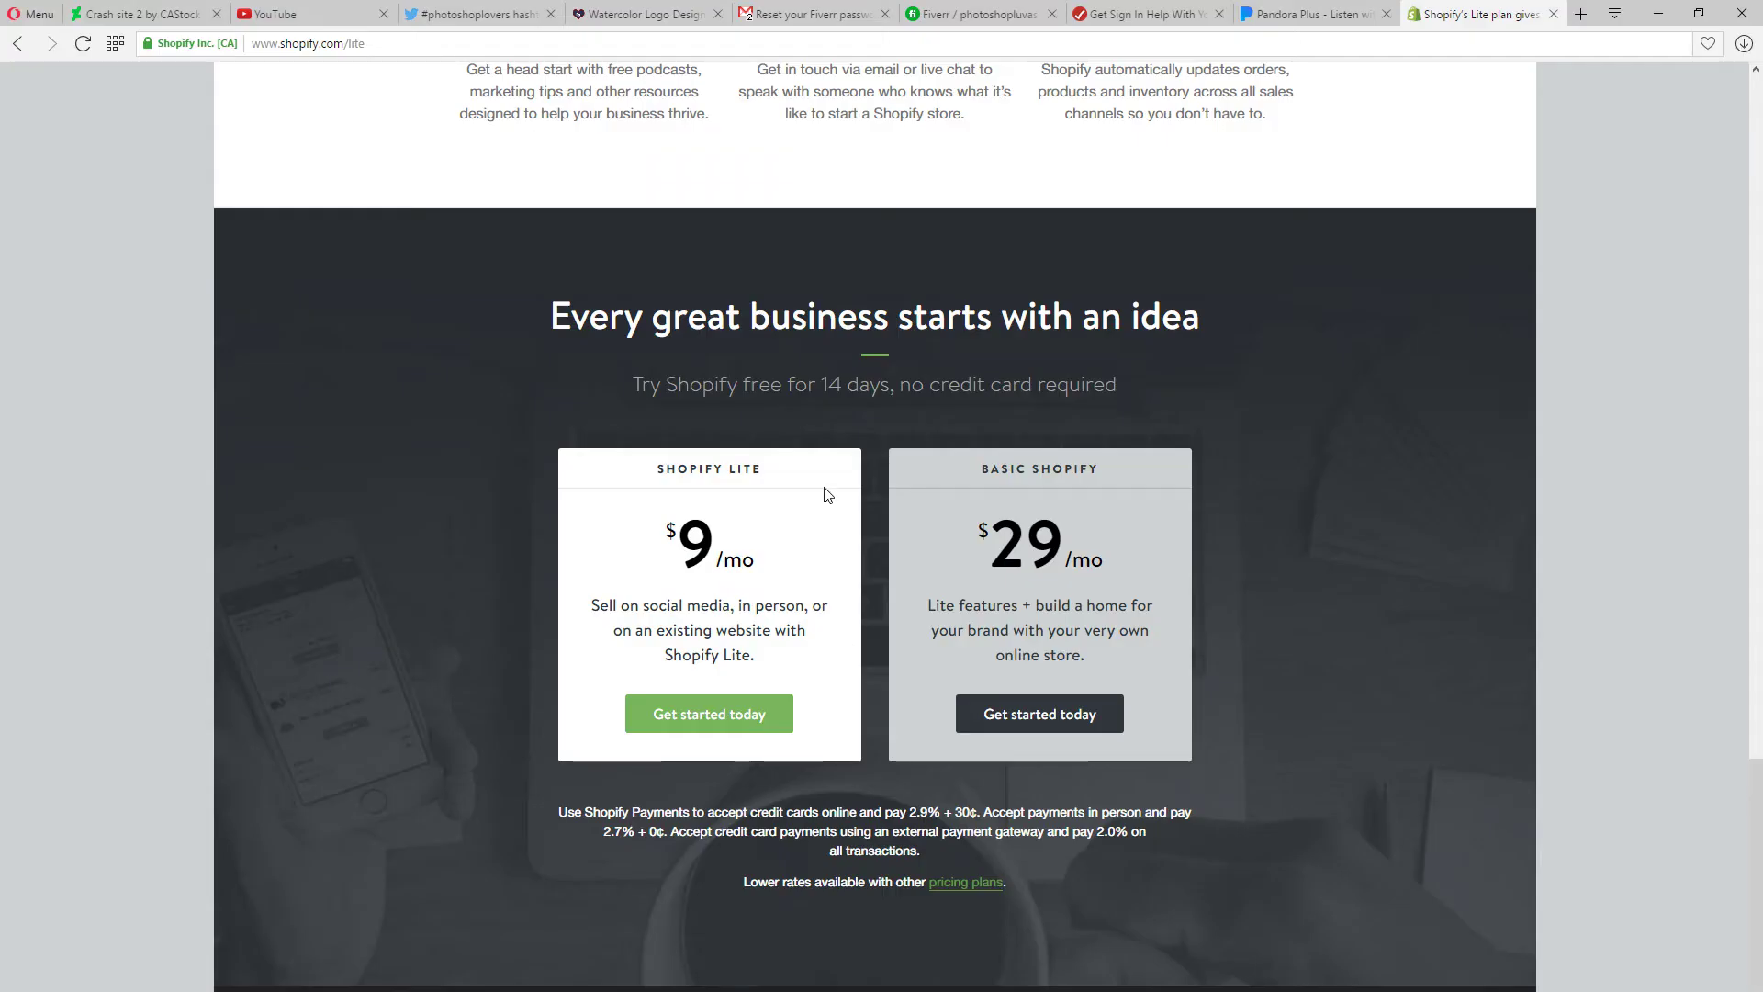
{"action": "scroll", "coordinate": [827, 479], "scroll_direction": "up", "scroll_amount": 4}
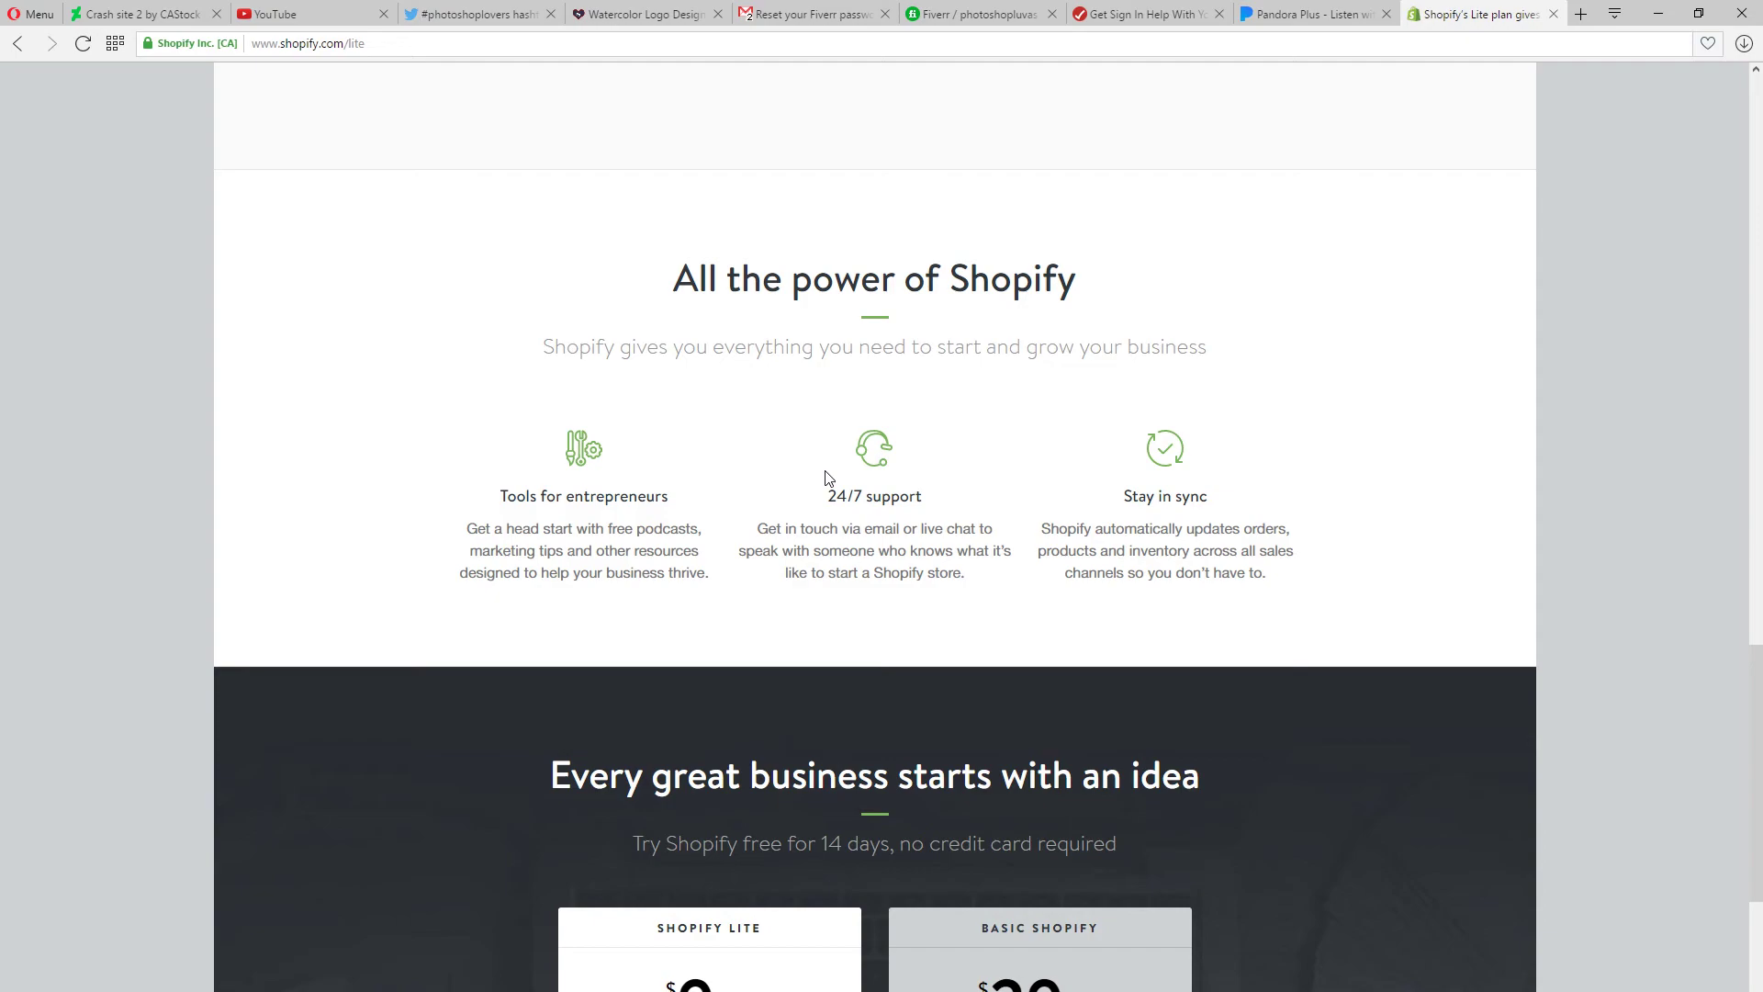
{"action": "scroll", "coordinate": [826, 479], "scroll_direction": "up", "scroll_amount": 5}
{"action": "scroll", "coordinate": [827, 468], "scroll_direction": "up", "scroll_amount": 5}
{"action": "scroll", "coordinate": [827, 462], "scroll_direction": "up", "scroll_amount": 5}
{"action": "scroll", "coordinate": [827, 457], "scroll_direction": "up", "scroll_amount": 5}
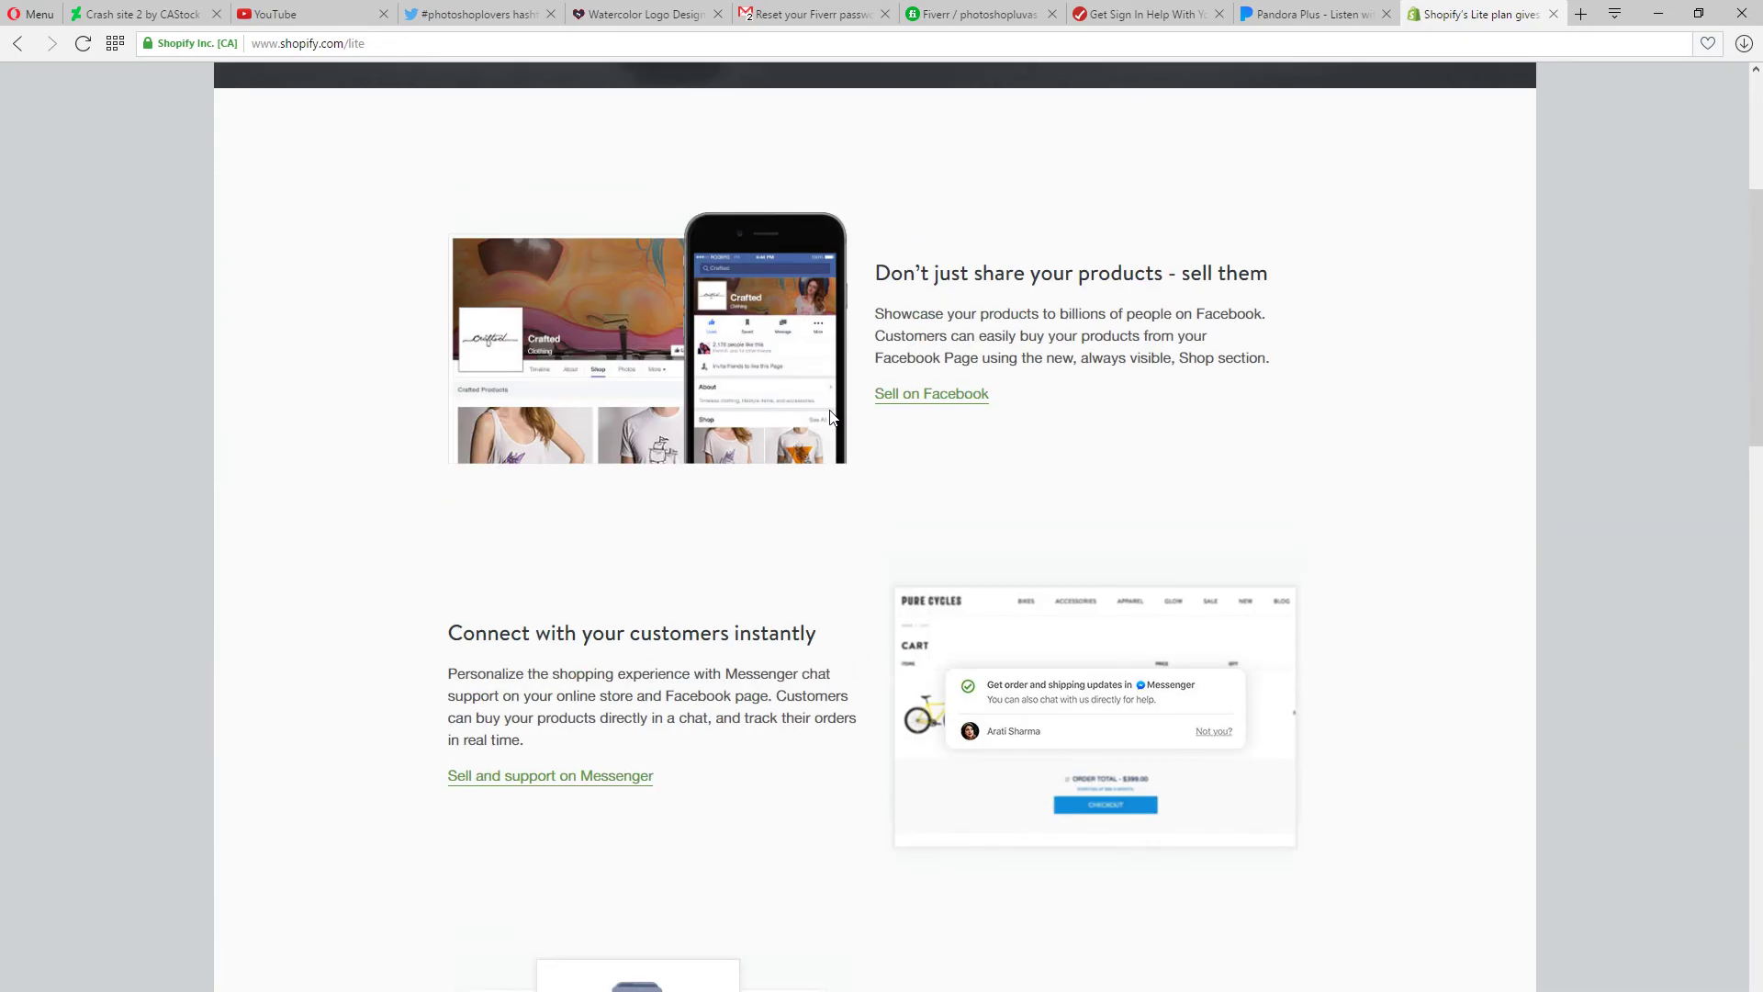
{"action": "scroll", "coordinate": [830, 416], "scroll_direction": "up", "scroll_amount": 4}
{"action": "scroll", "coordinate": [829, 416], "scroll_direction": "up", "scroll_amount": 1}
{"action": "scroll", "coordinate": [829, 416], "scroll_direction": "down", "scroll_amount": 6}
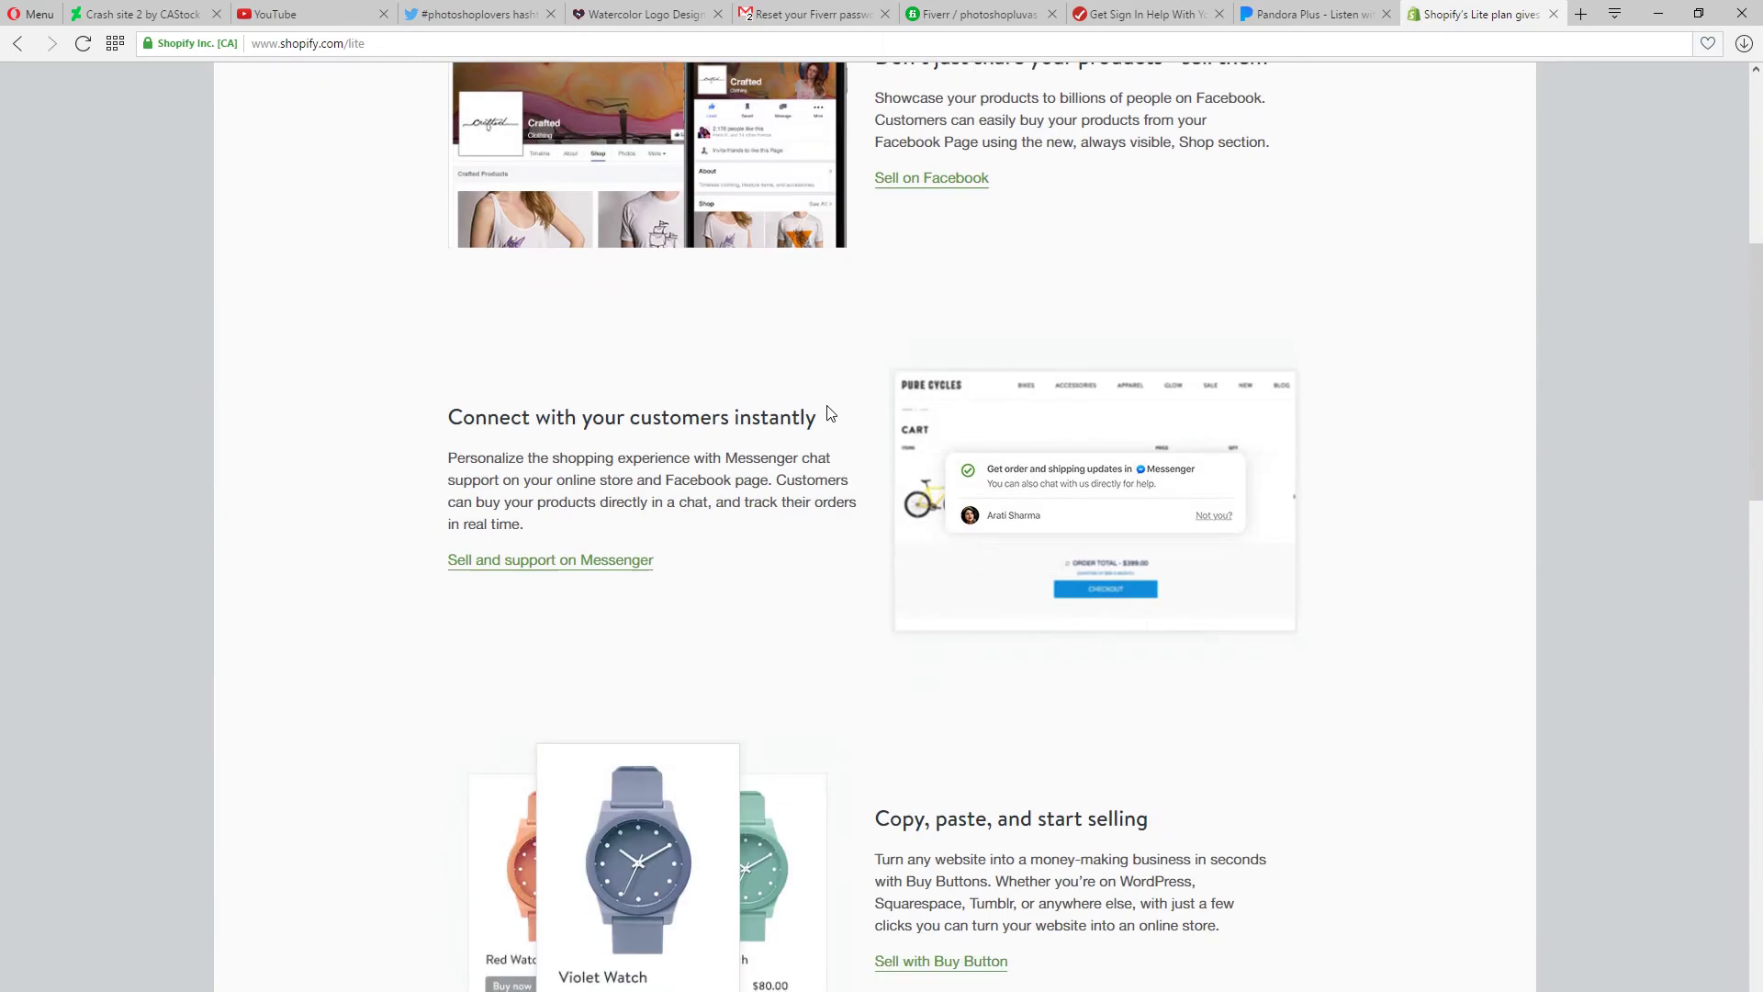
{"action": "scroll", "coordinate": [829, 413], "scroll_direction": "down", "scroll_amount": 6}
{"action": "scroll", "coordinate": [830, 413], "scroll_direction": "down", "scroll_amount": 2}
{"action": "scroll", "coordinate": [829, 412], "scroll_direction": "down", "scroll_amount": 6}
{"action": "scroll", "coordinate": [829, 412], "scroll_direction": "down", "scroll_amount": 1}
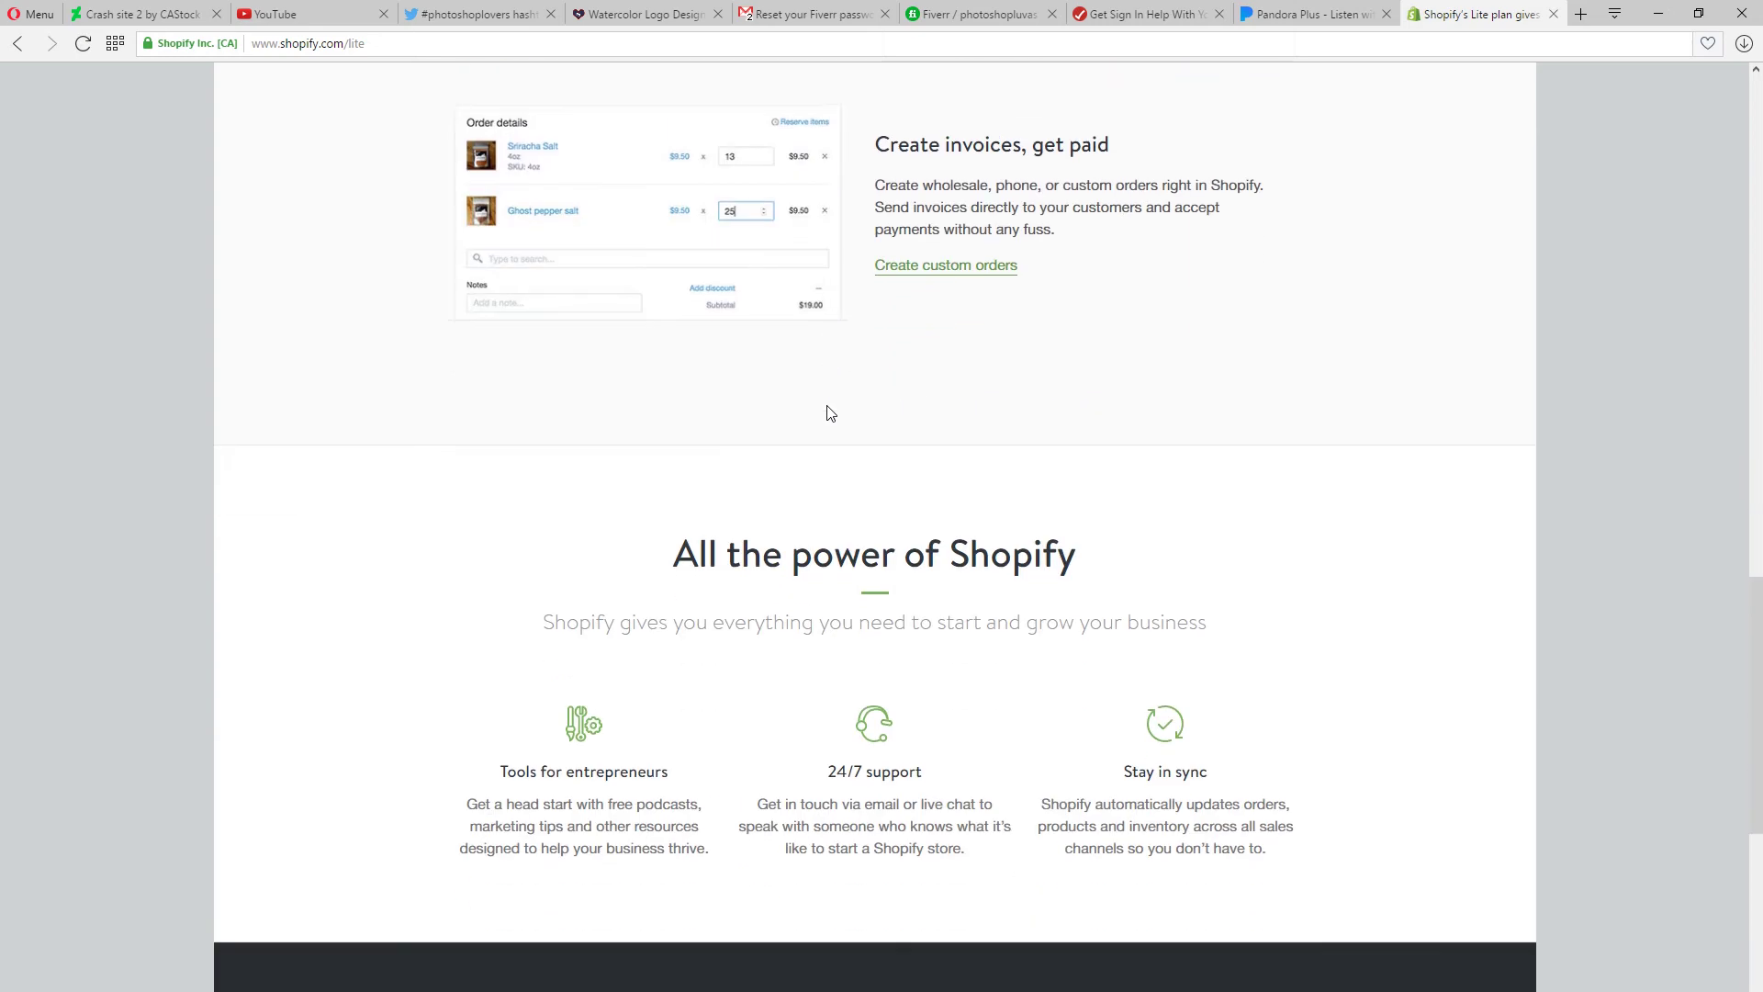
{"action": "scroll", "coordinate": [829, 412], "scroll_direction": "down", "scroll_amount": 4}
{"action": "scroll", "coordinate": [829, 411], "scroll_direction": "down", "scroll_amount": 4}
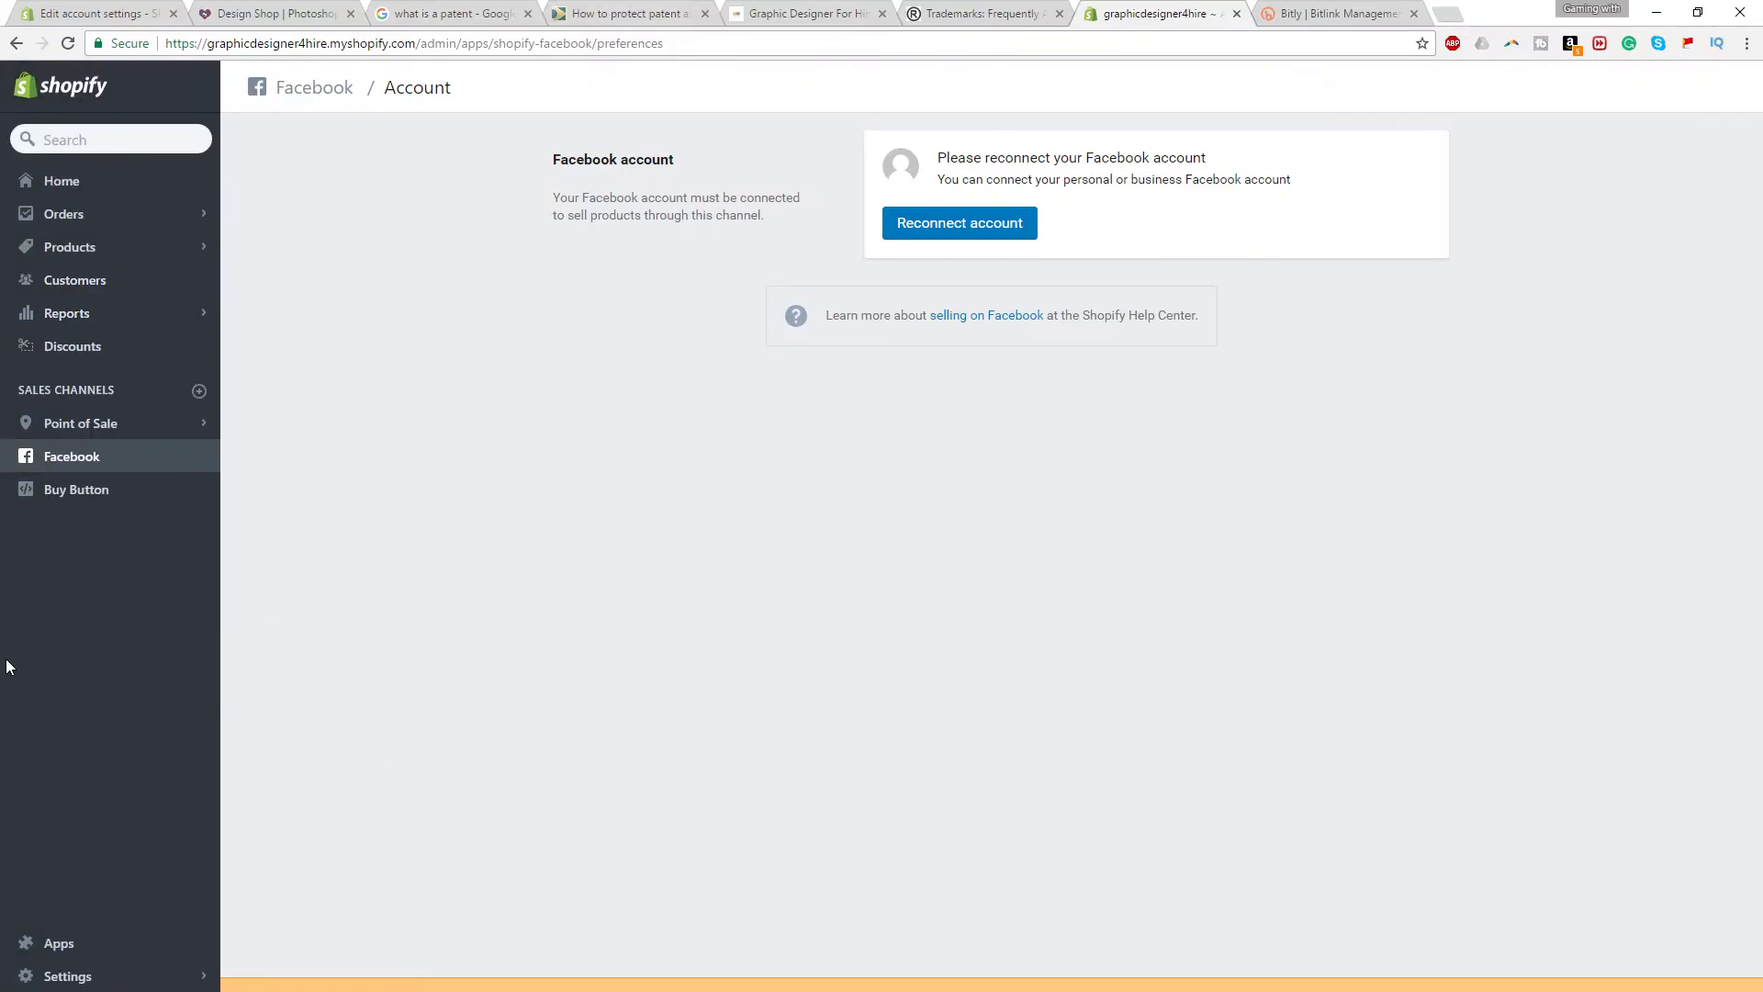
Open Apps to see the installed Fraud Filter, MailChimp and Printful apps
{"action": "left_click", "coordinate": [55, 943]}
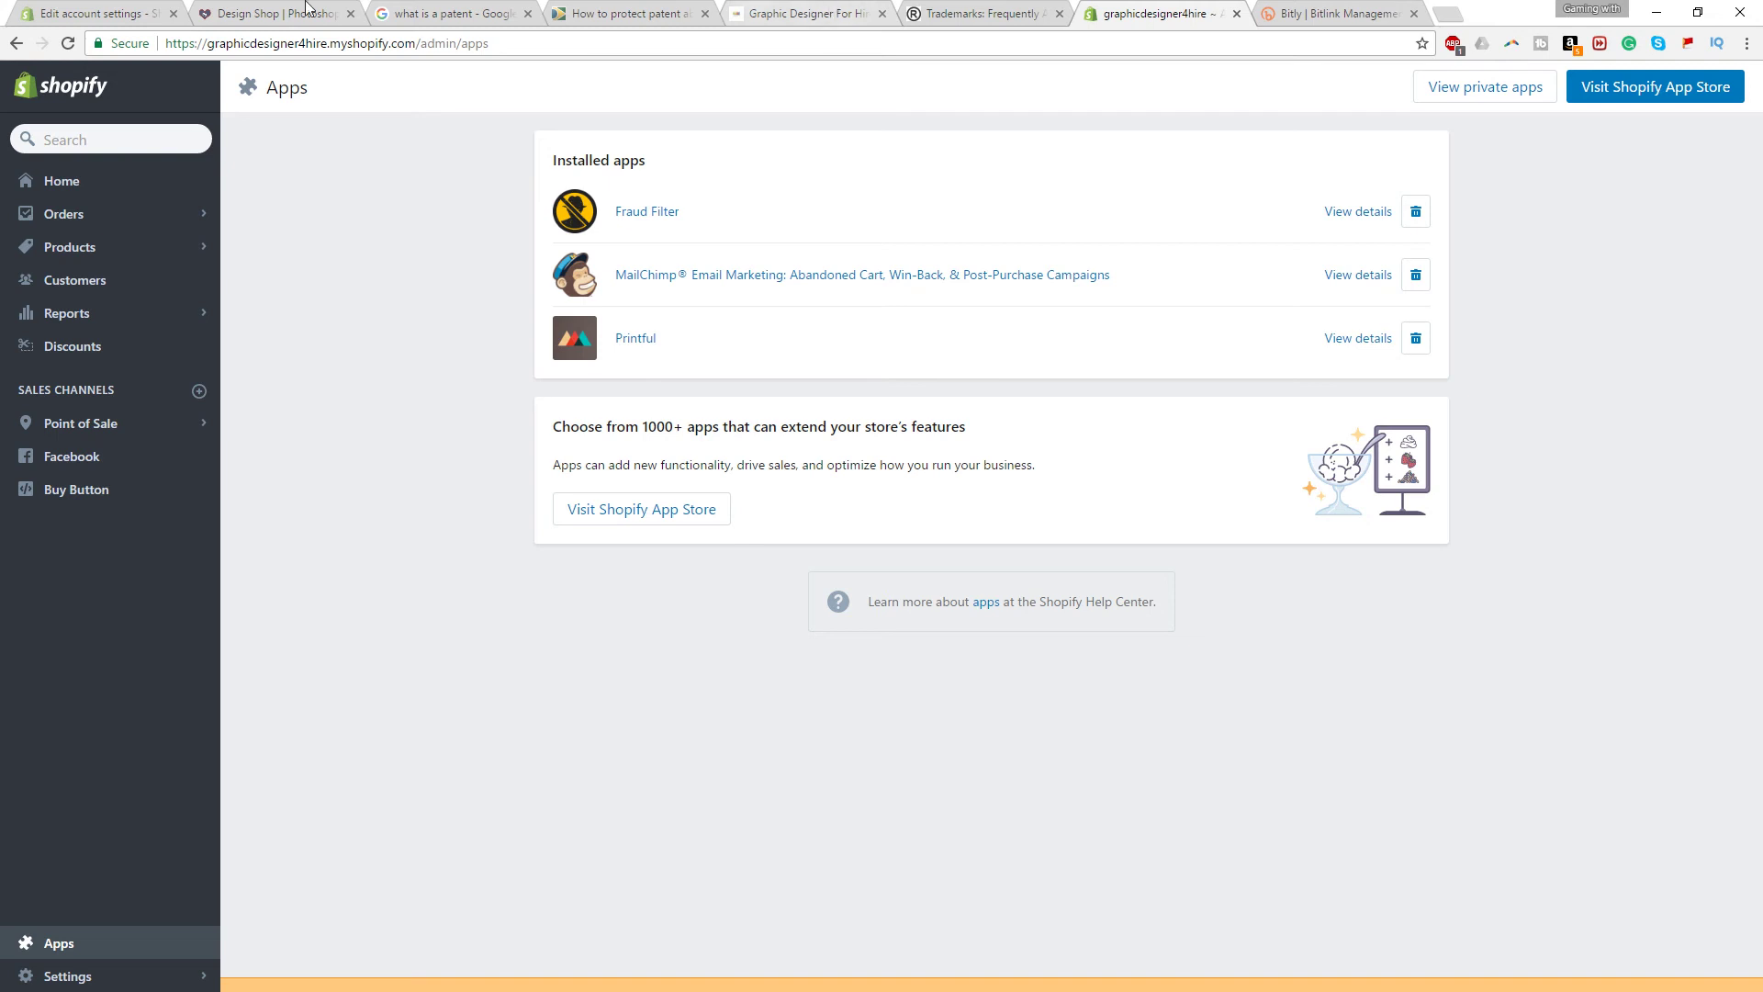
Switch to the Photoshop Lovers Design Shop tab showing two Alien tank tops ($60)
{"action": "left_click", "coordinate": [273, 15]}
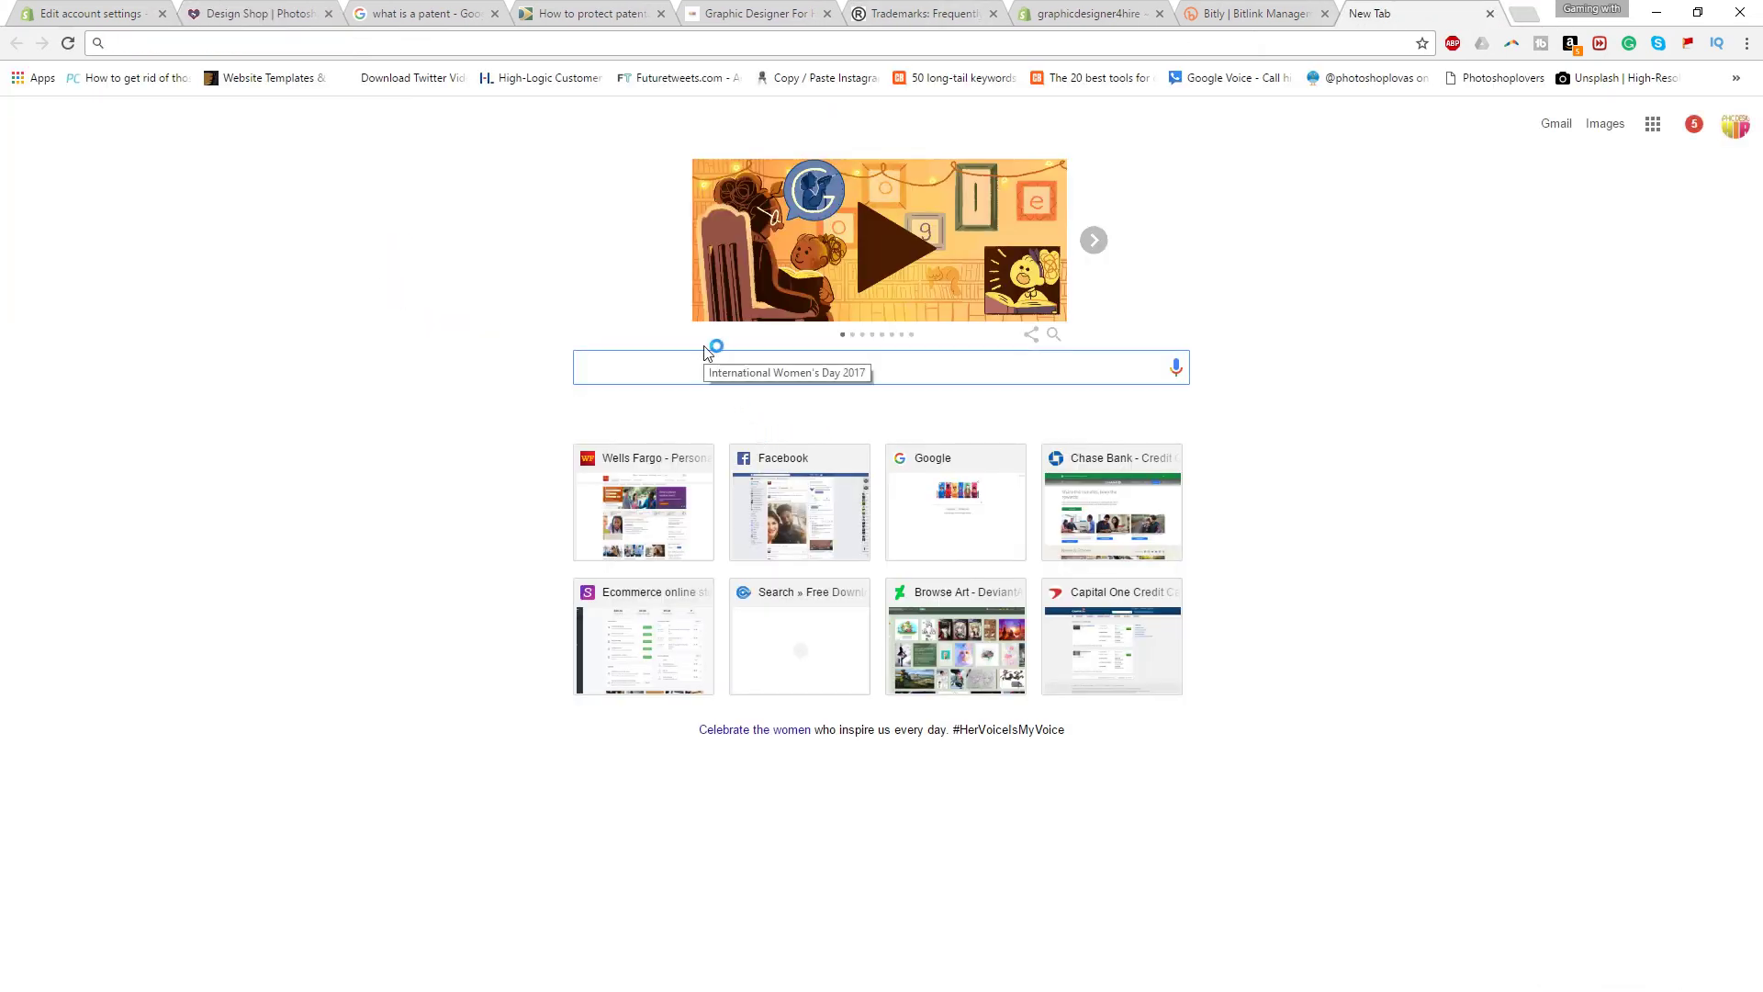
{"action": "type", "text": "printful"}
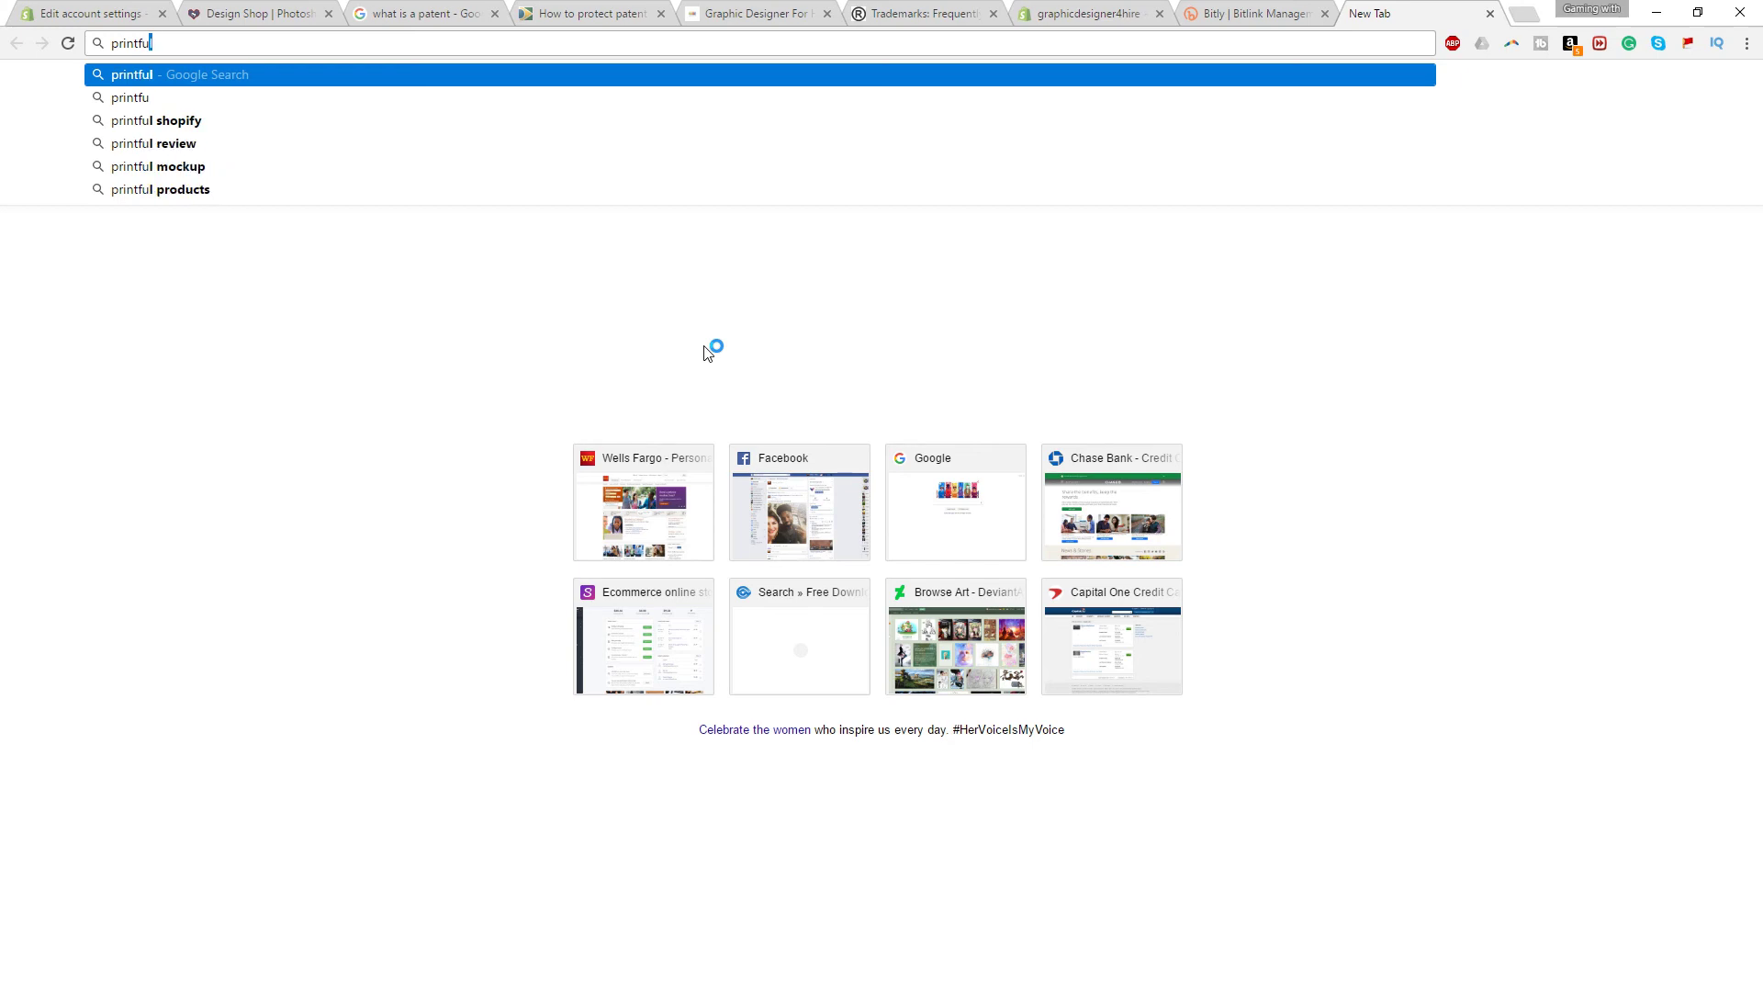
Search for printful, view printful.com's Connect your shop page, then return to installed apps
{"action": "key", "text": "Return"}
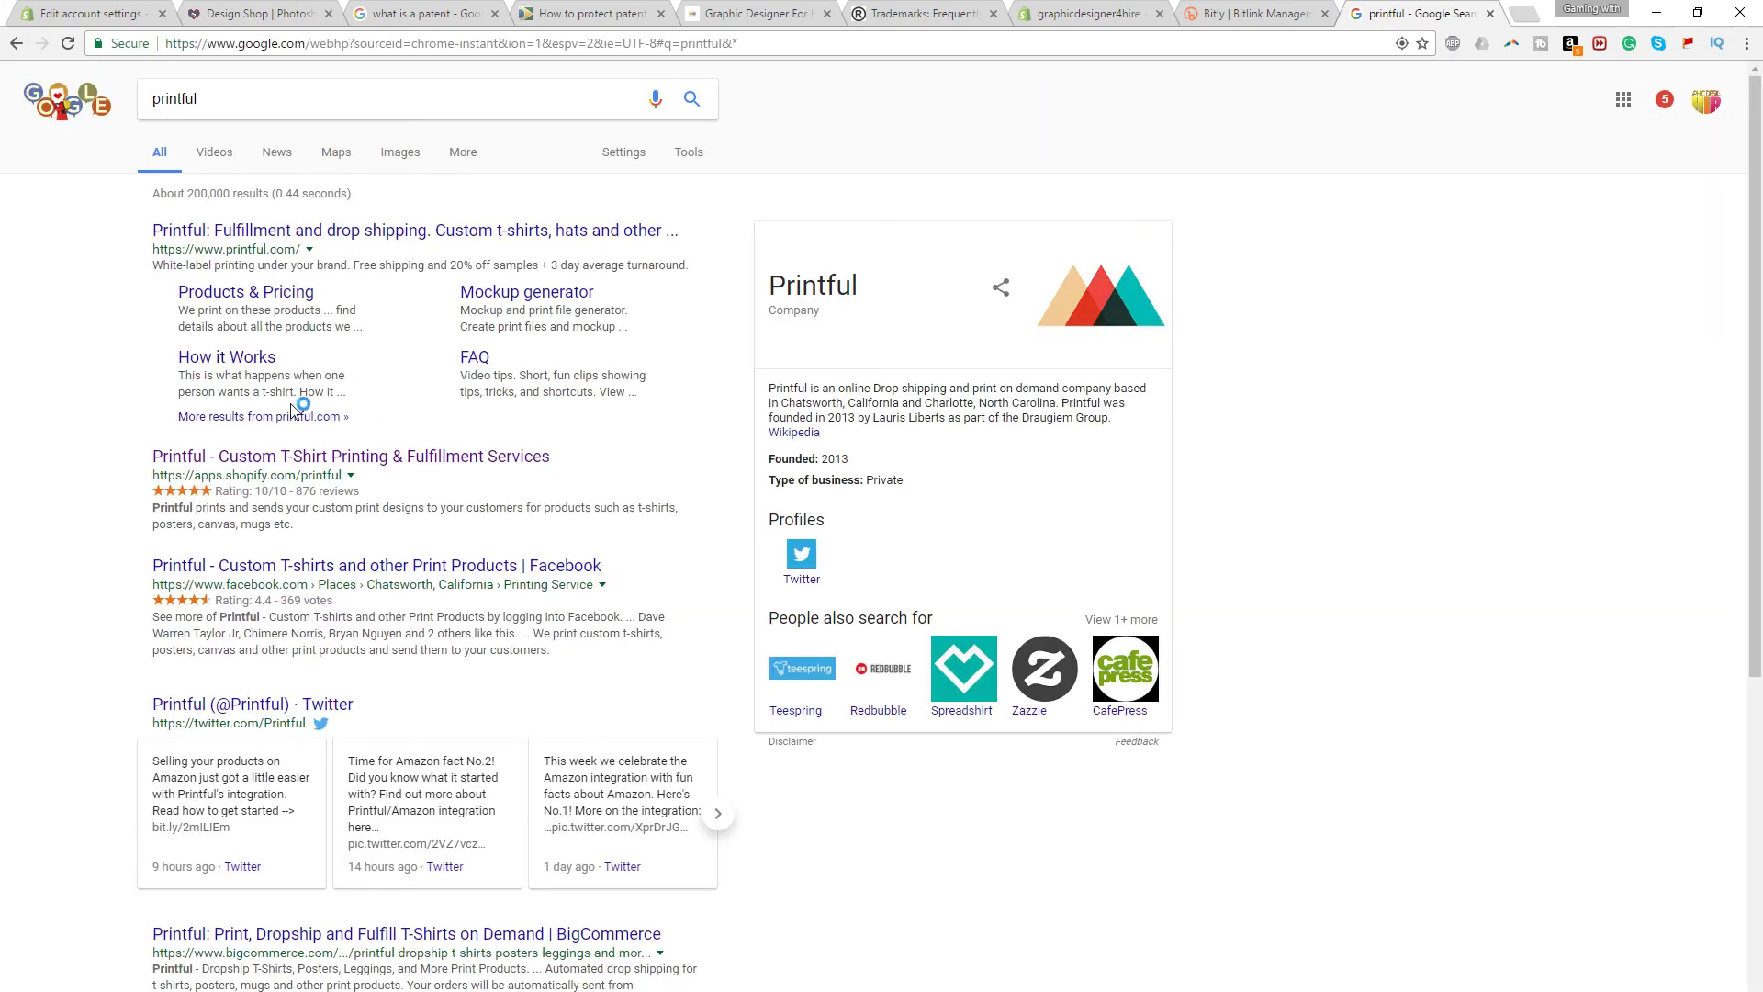
{"action": "left_click", "coordinate": [300, 240]}
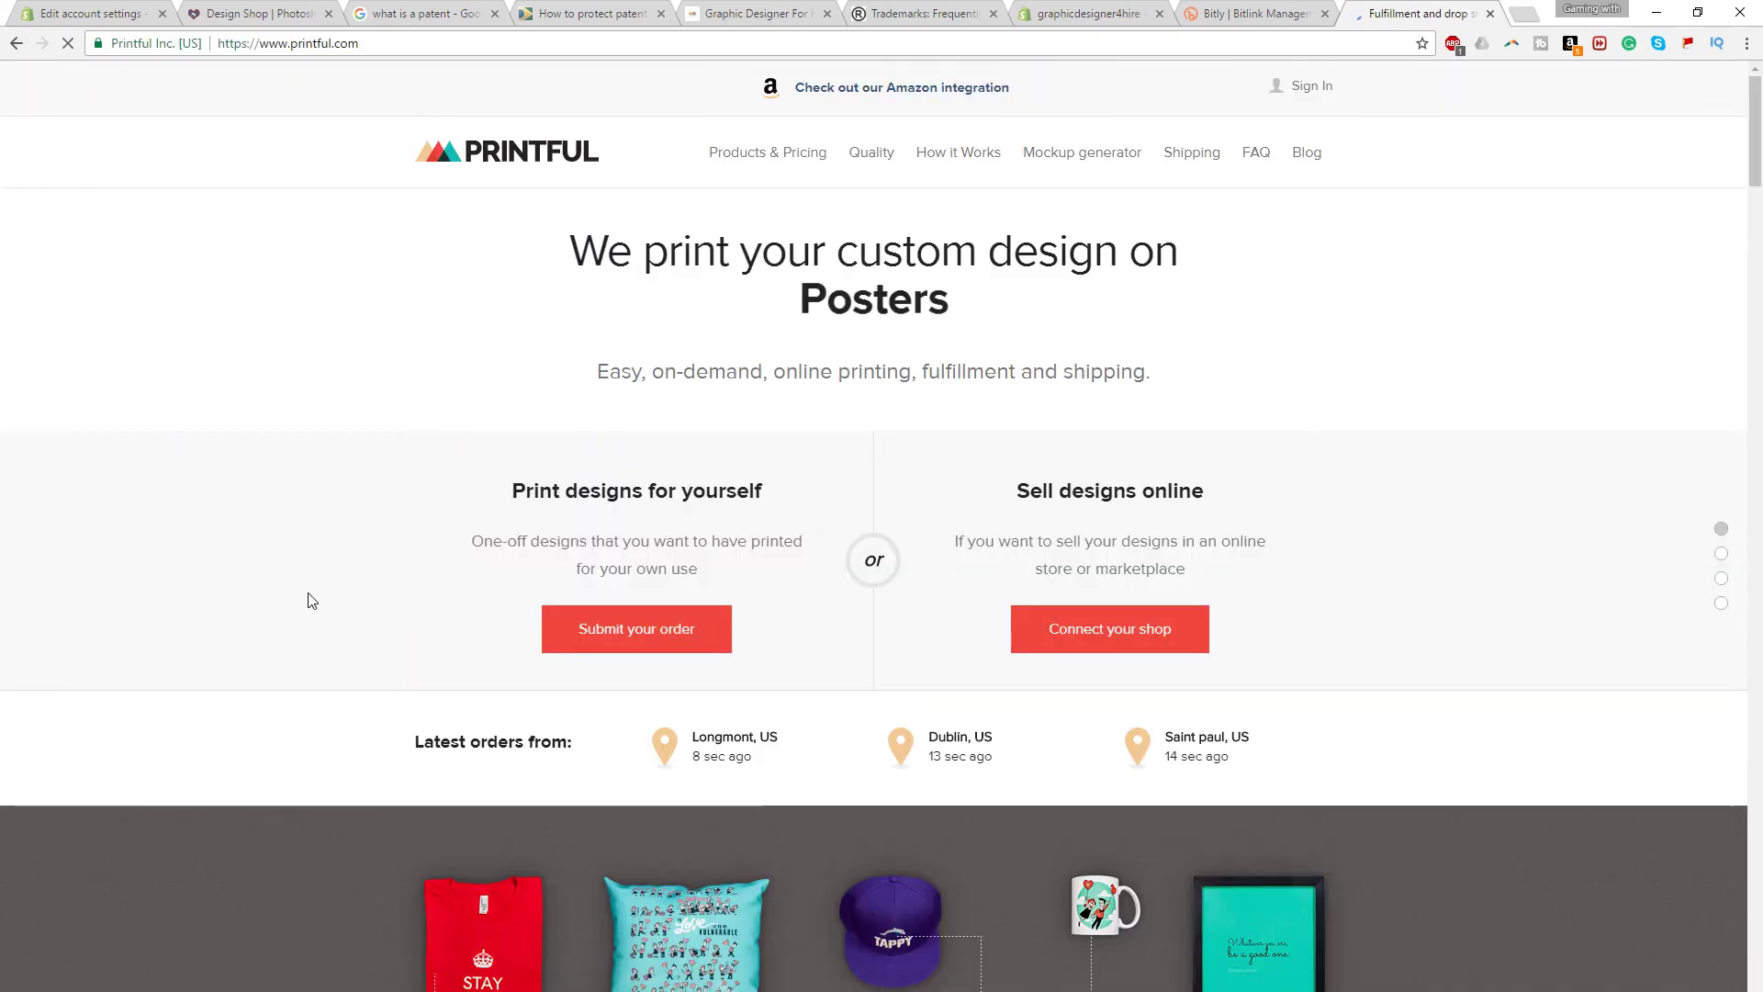
{"action": "left_click", "coordinate": [1108, 628]}
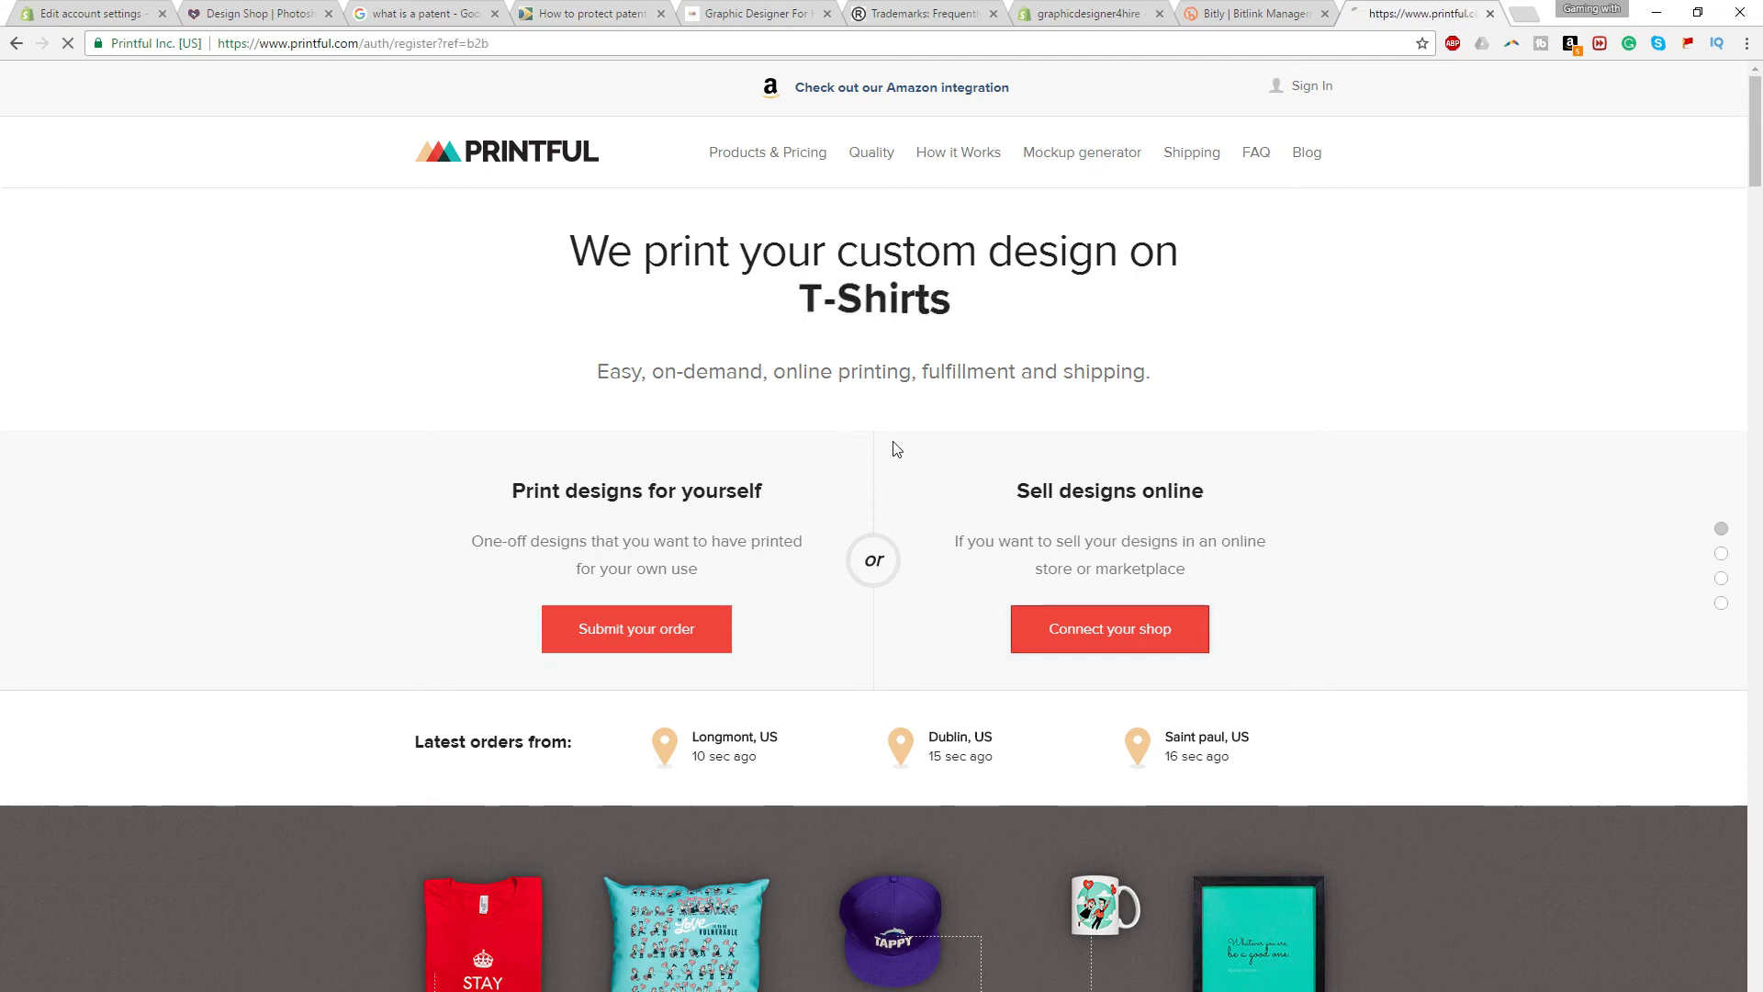
{"action": "left_click", "coordinate": [18, 43]}
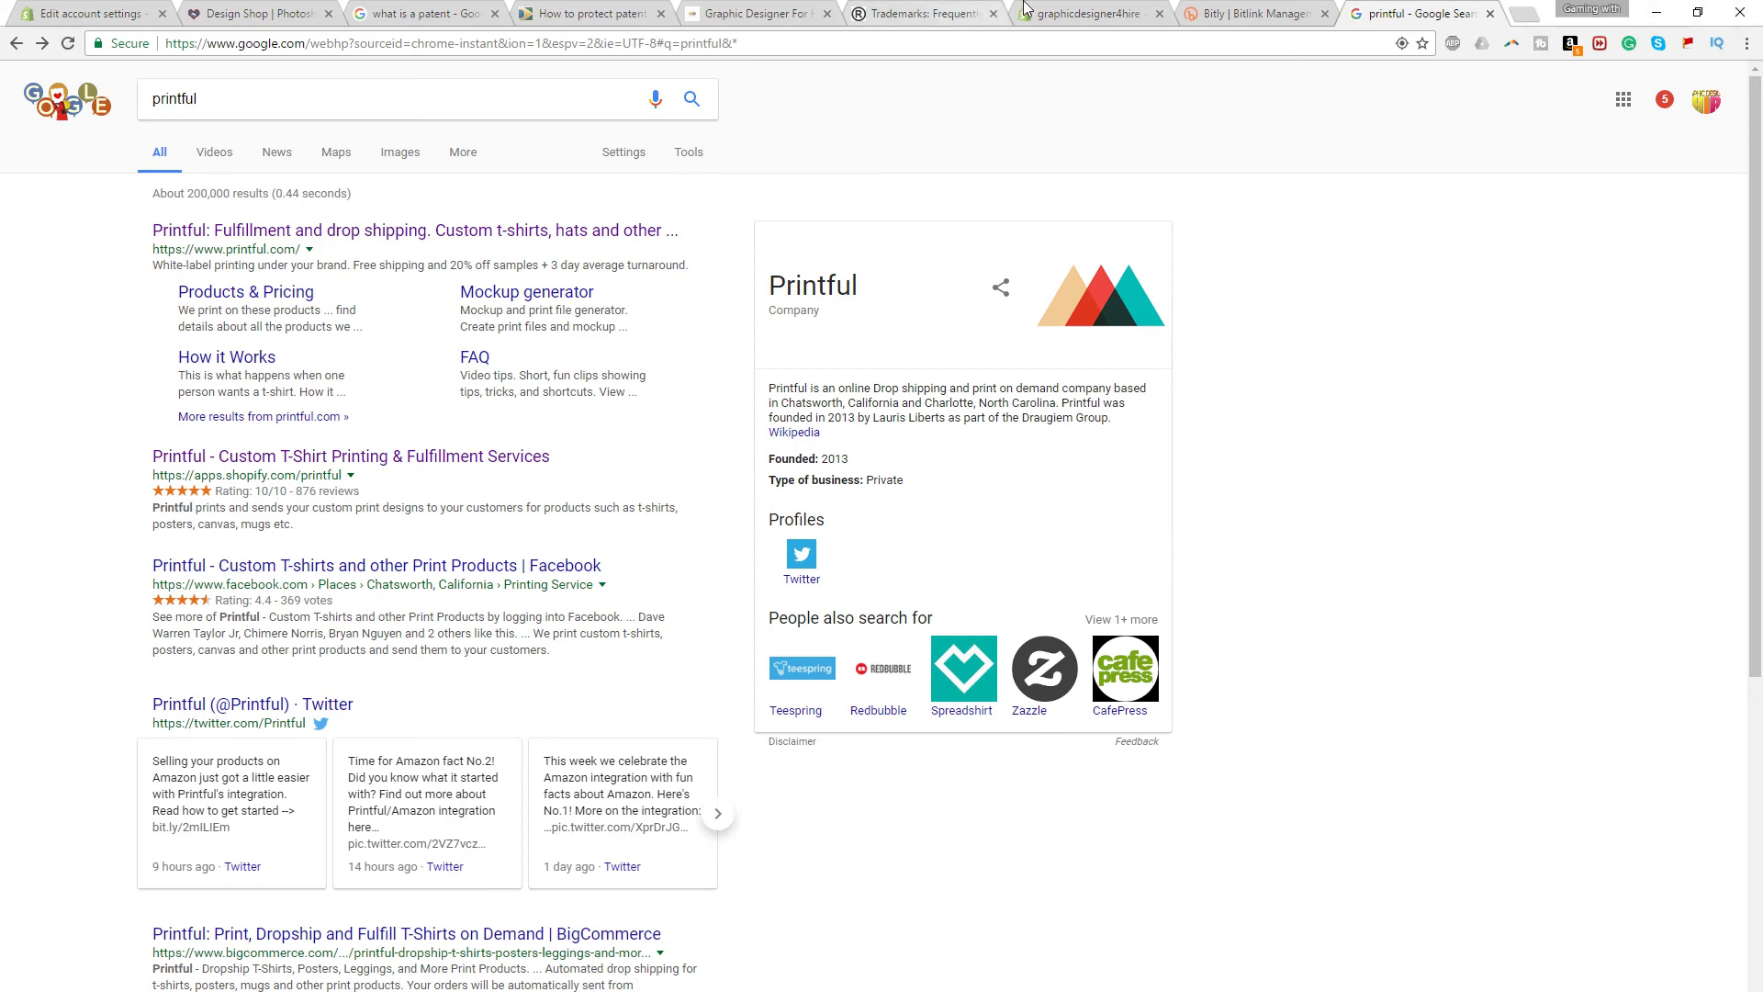
{"action": "left_click", "coordinate": [1061, 13]}
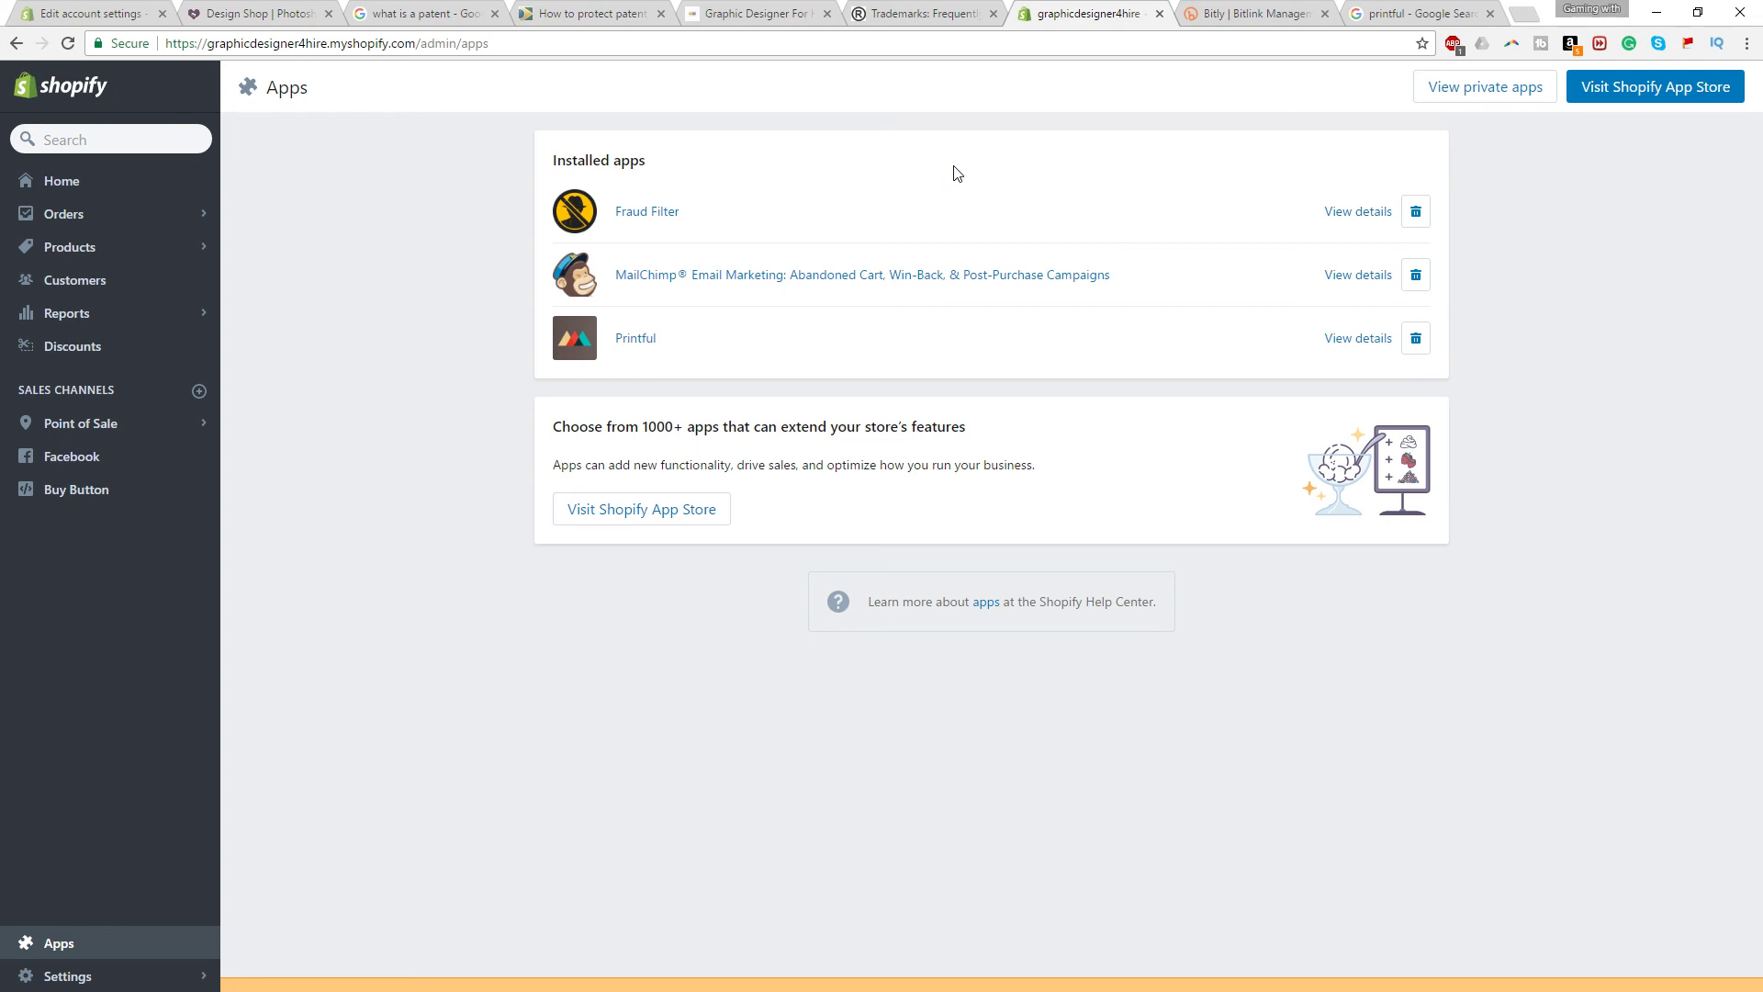
Go back to the Photoshop Lovers Design Shop with its $60.00 Alien tank top cart
{"action": "left_click", "coordinate": [1059, 279]}
{"action": "left_click", "coordinate": [248, 14]}
Open the store.photoshoplovers.com resources store to browse discounted brushes and kits
{"action": "left_click", "coordinate": [634, 207]}
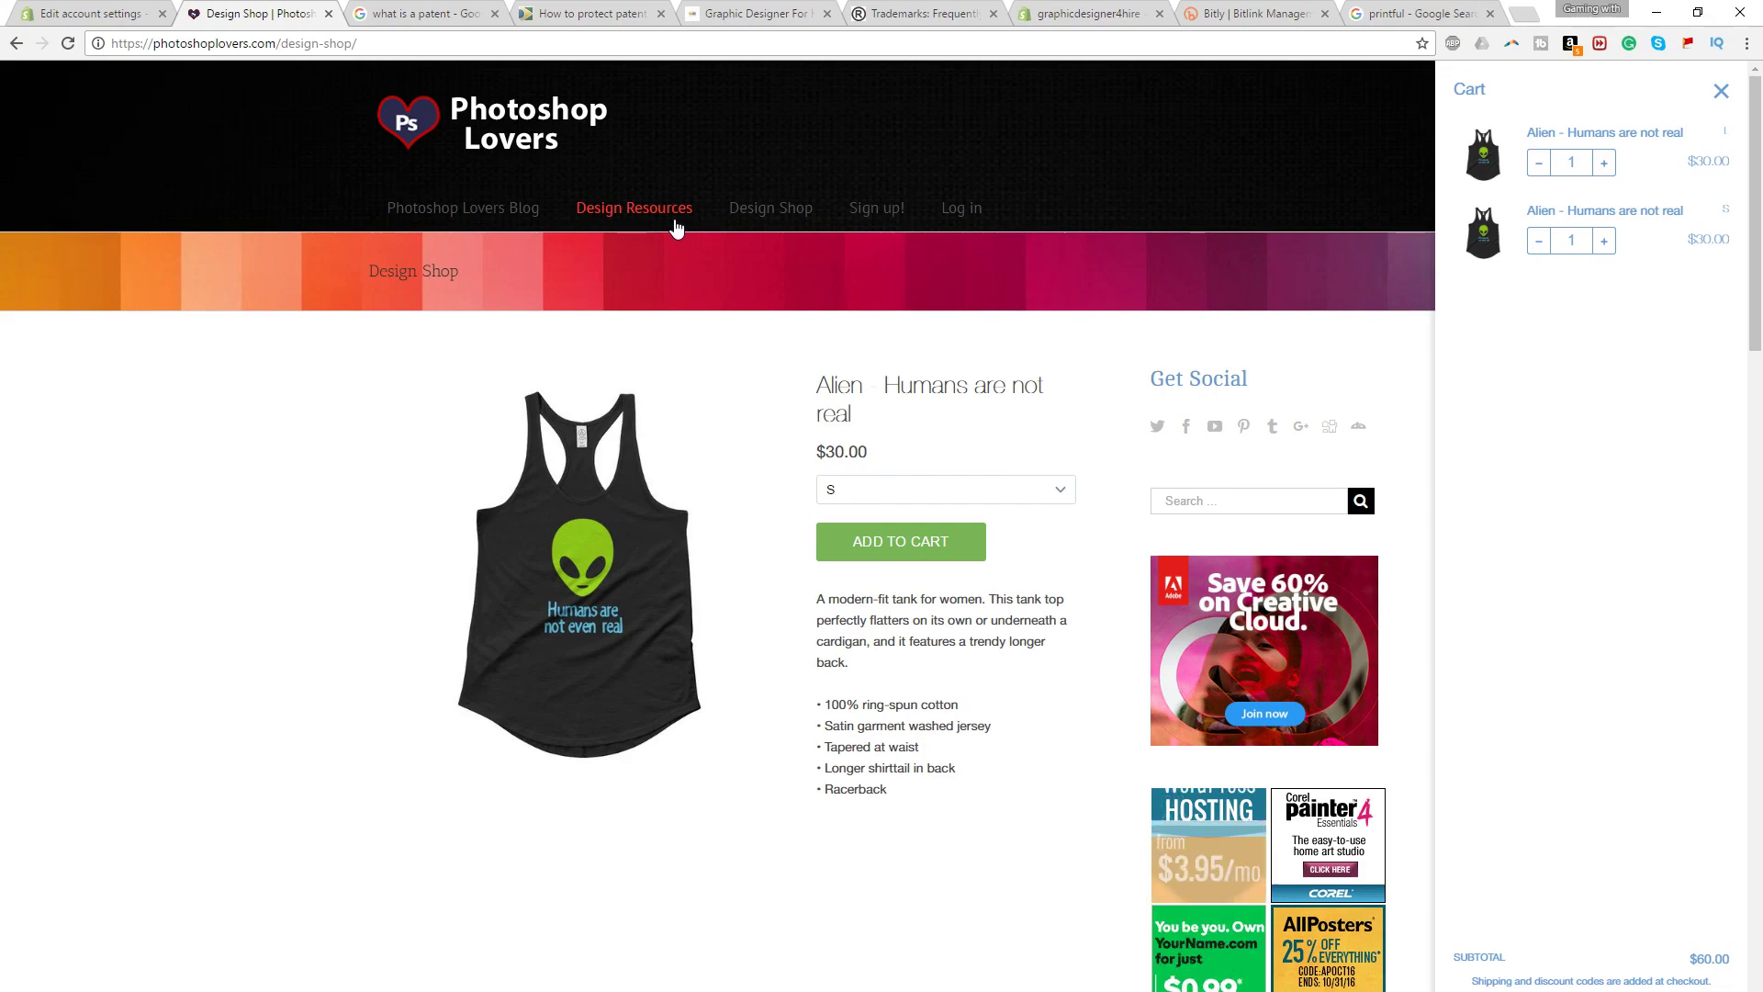
{"action": "scroll", "coordinate": [725, 438], "scroll_direction": "down", "scroll_amount": 8}
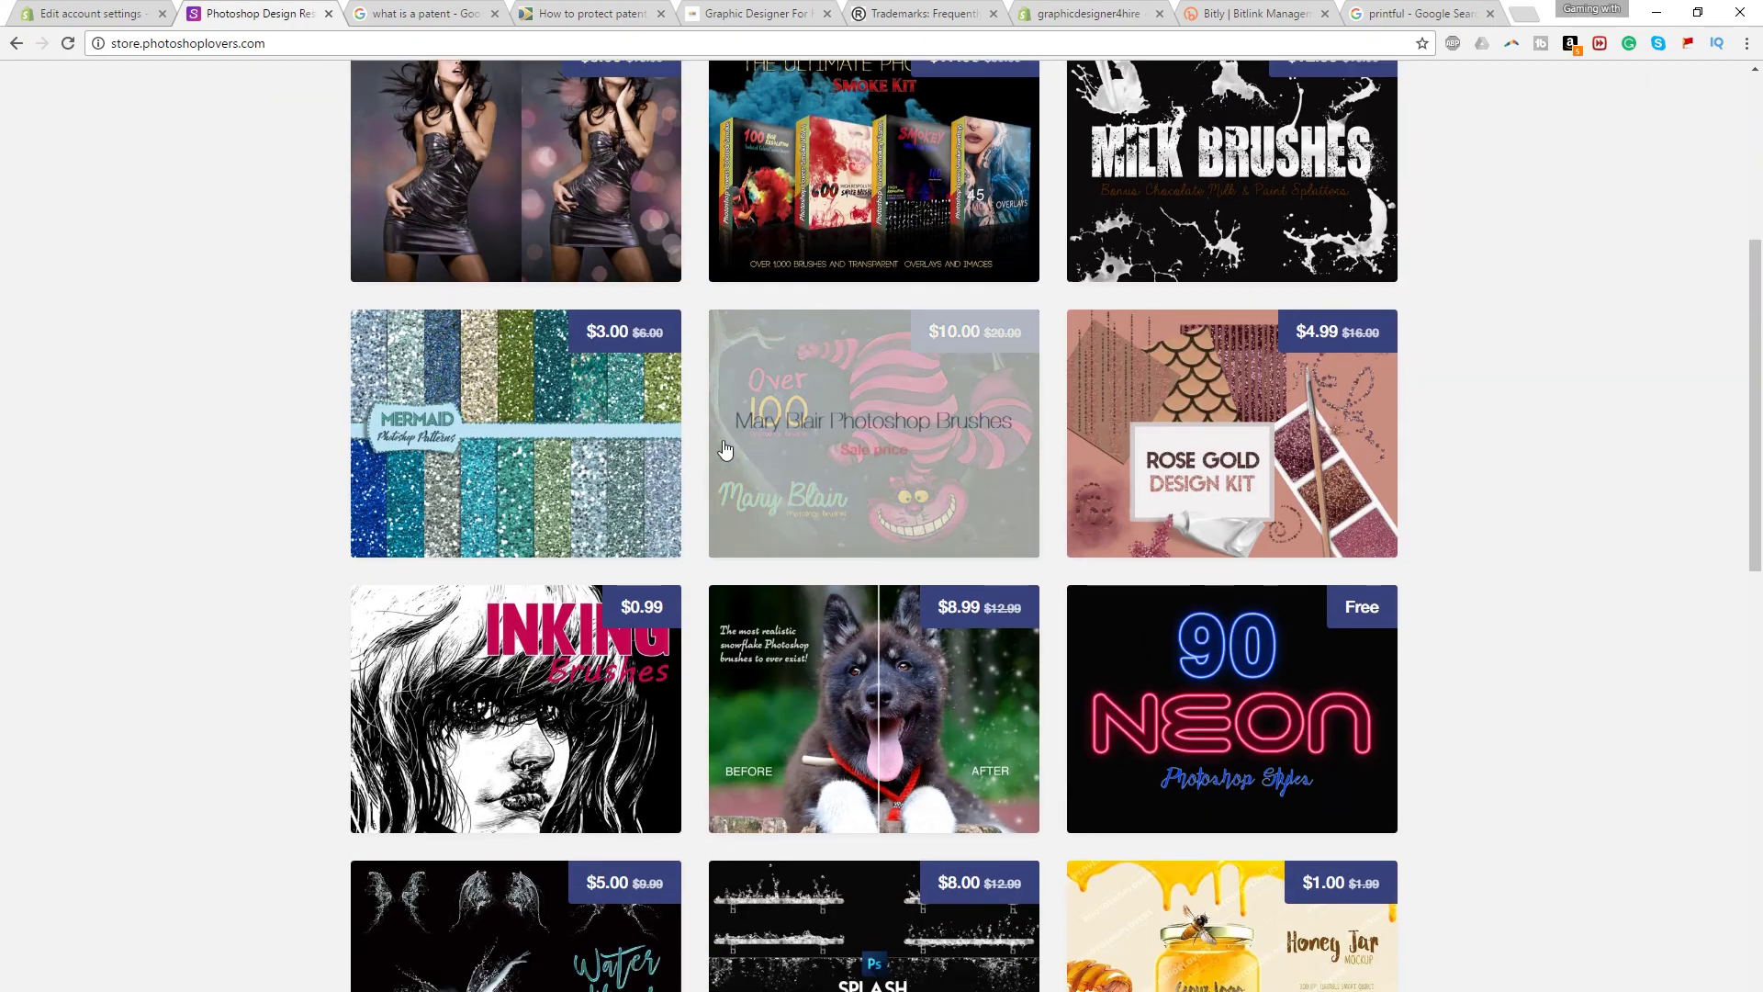
{"action": "scroll", "coordinate": [724, 438], "scroll_direction": "down", "scroll_amount": 8}
{"action": "scroll", "coordinate": [704, 427], "scroll_direction": "down", "scroll_amount": 4}
{"action": "scroll", "coordinate": [683, 404], "scroll_direction": "up", "scroll_amount": 4}
{"action": "scroll", "coordinate": [684, 404], "scroll_direction": "up", "scroll_amount": 8}
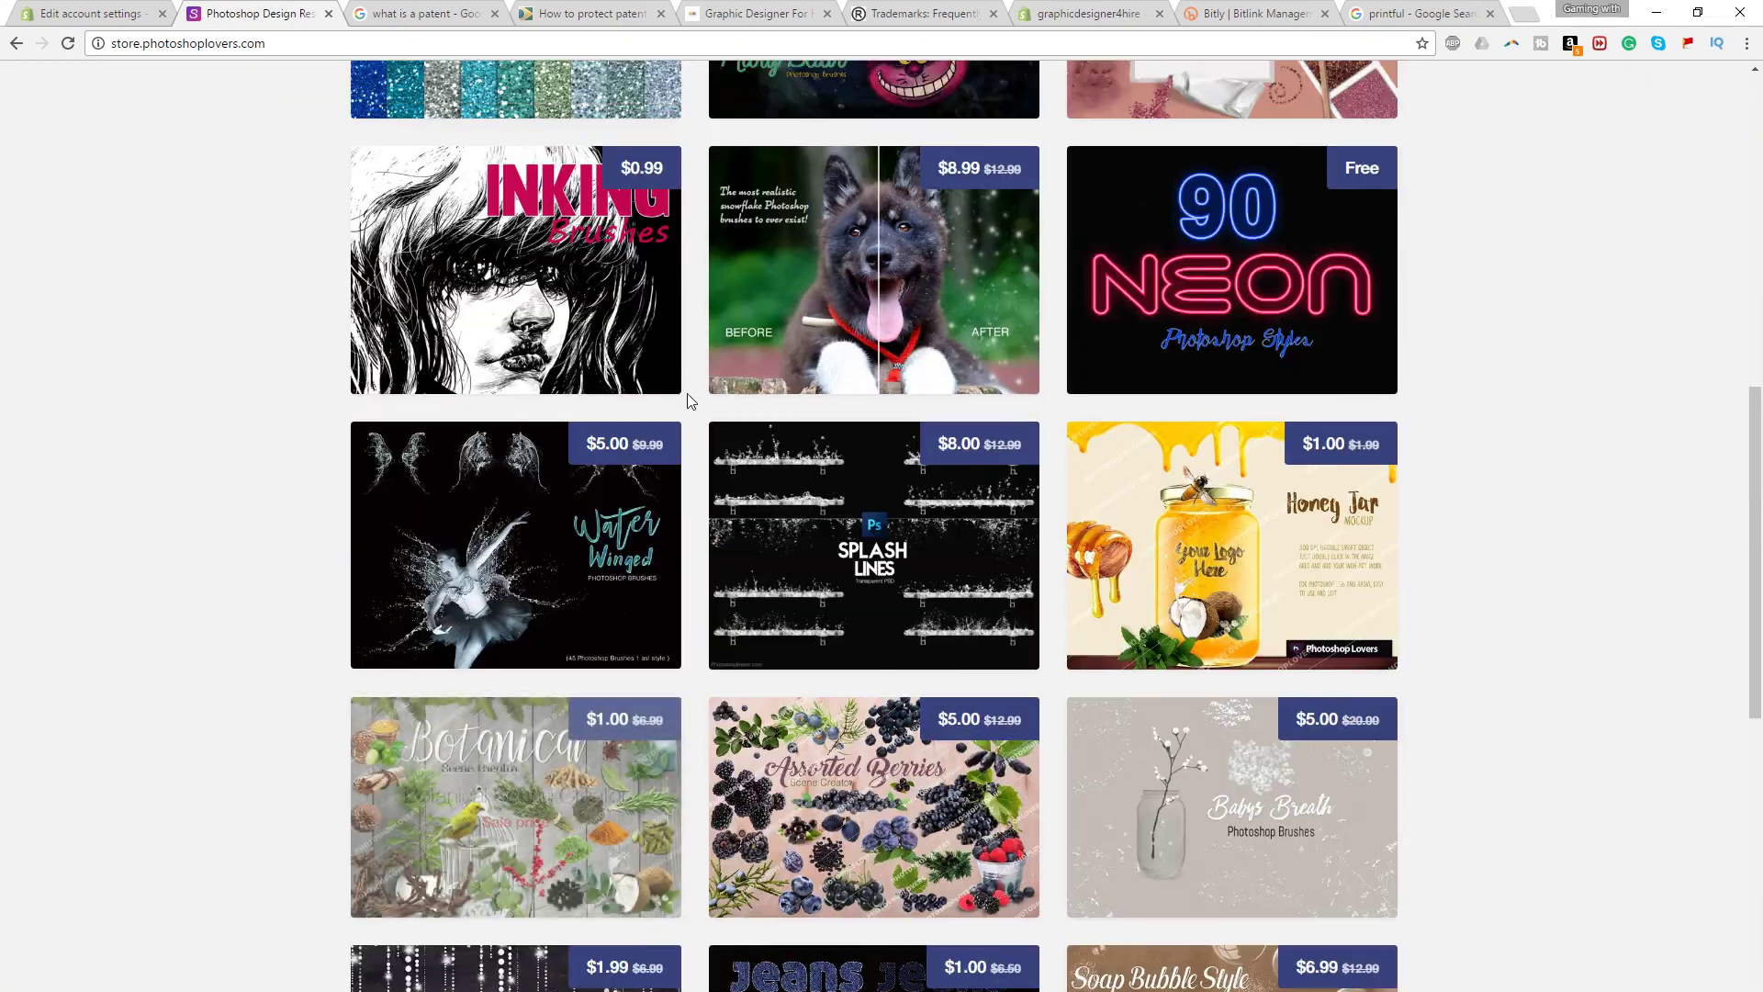
{"action": "scroll", "coordinate": [605, 399], "scroll_direction": "up", "scroll_amount": 8}
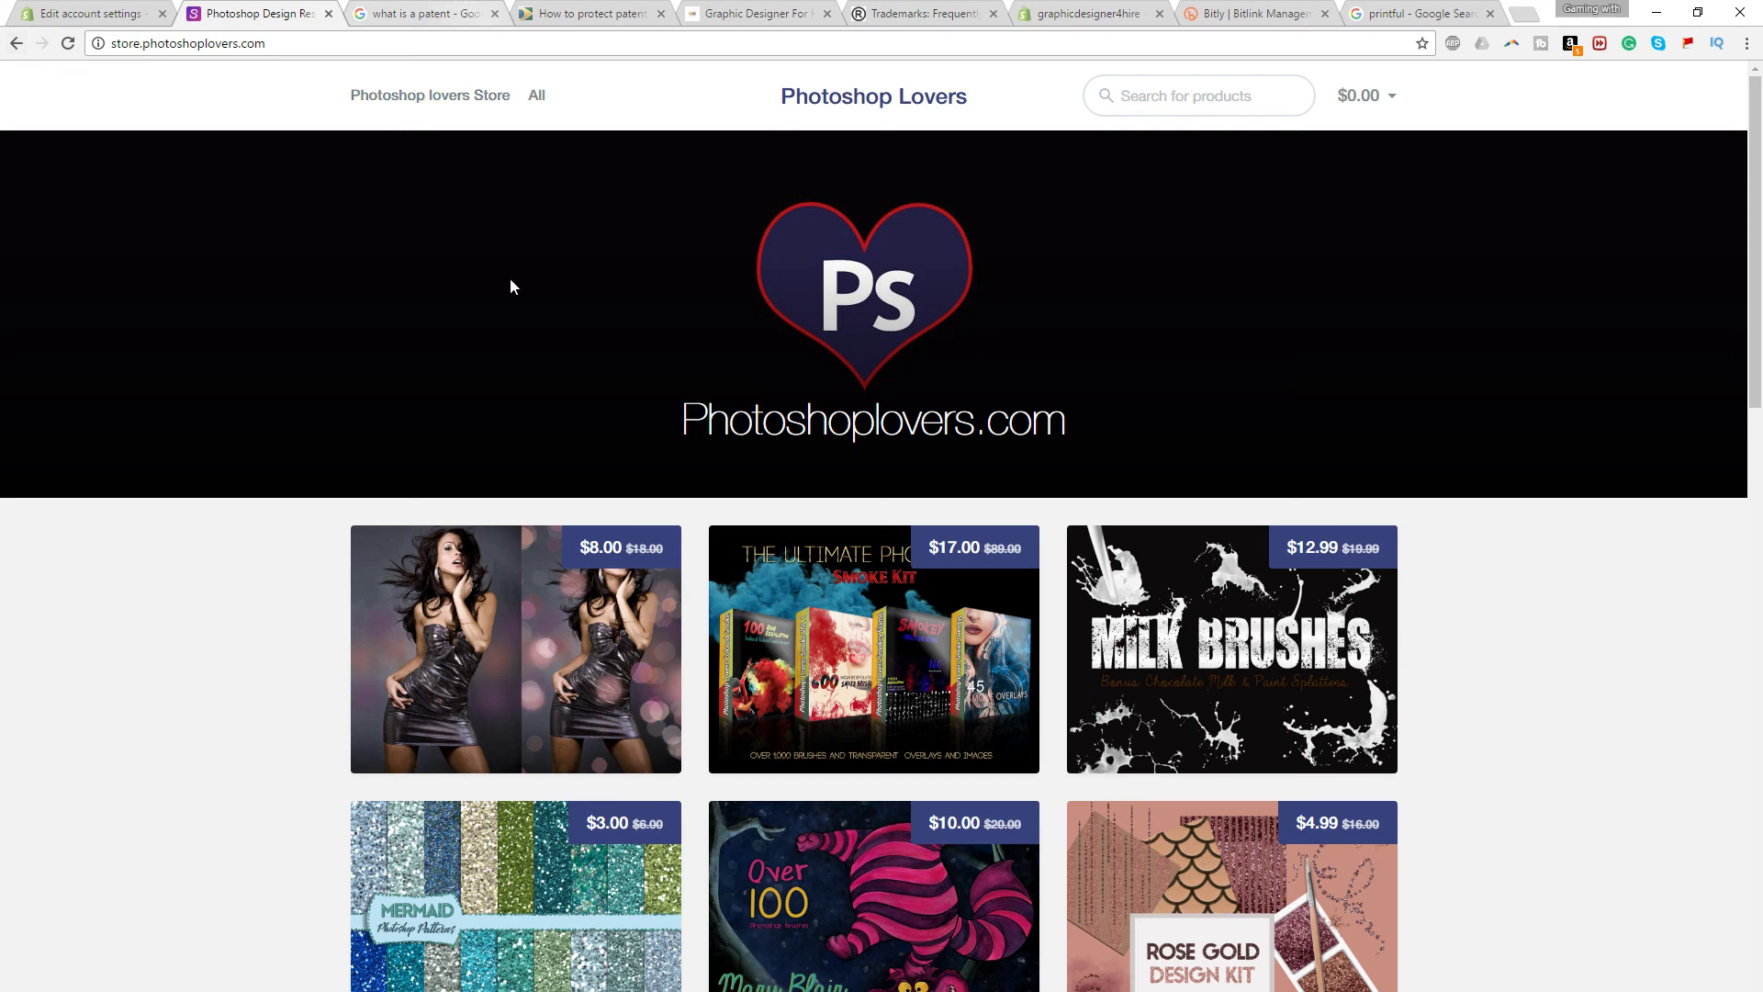
{"action": "scroll", "coordinate": [517, 445], "scroll_direction": "down", "scroll_amount": 4}
{"action": "scroll", "coordinate": [516, 453], "scroll_direction": "down", "scroll_amount": 4}
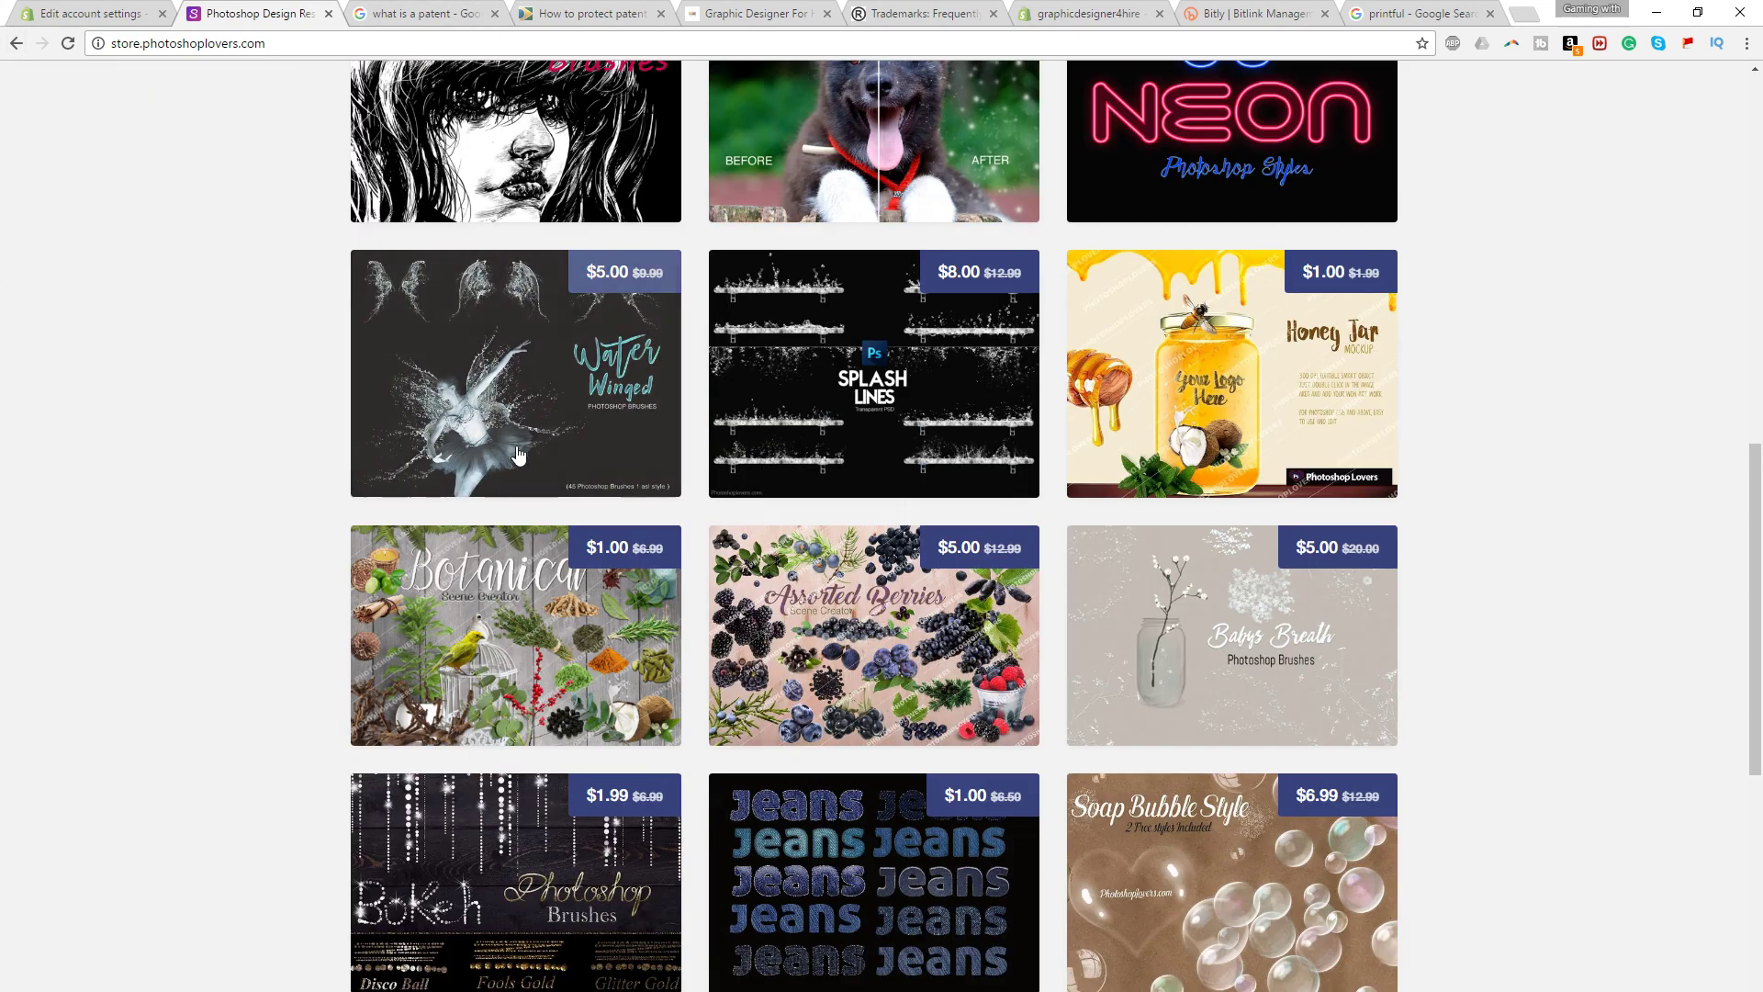